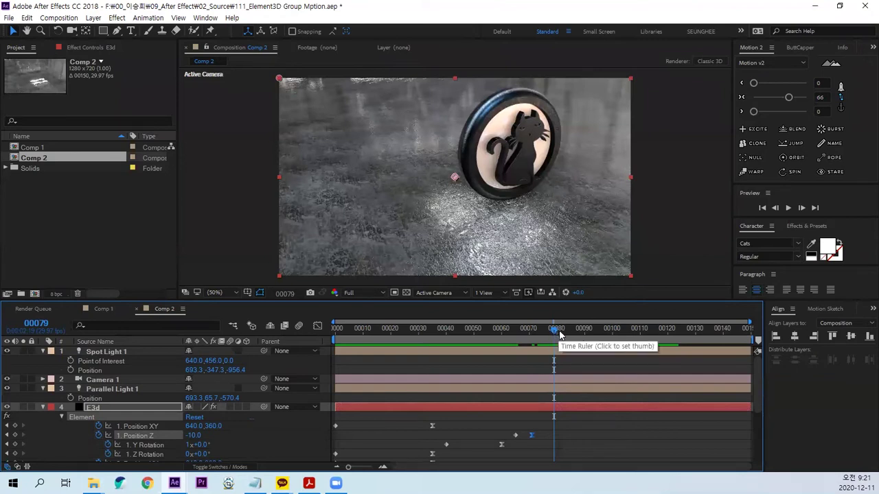
Step: Play the cat medallion animation preview from frame 0, then stop it
left_click_drag(556, 329, 331, 329)
key("space")
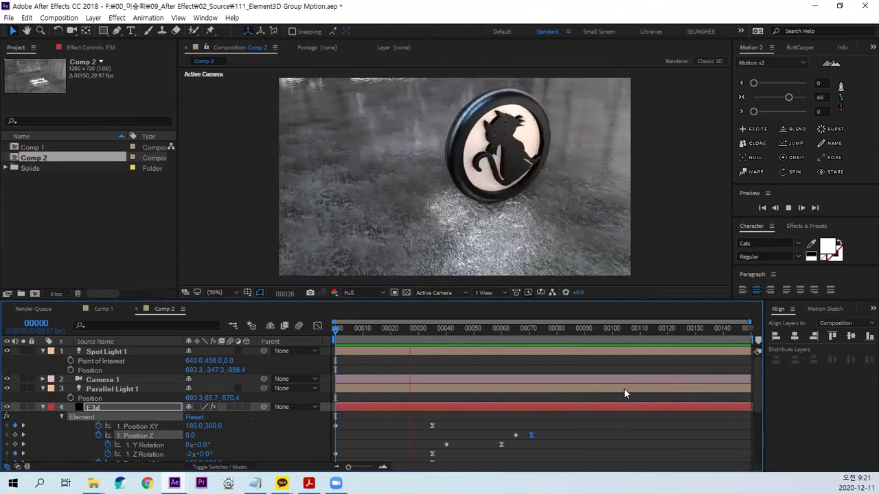
key("space")
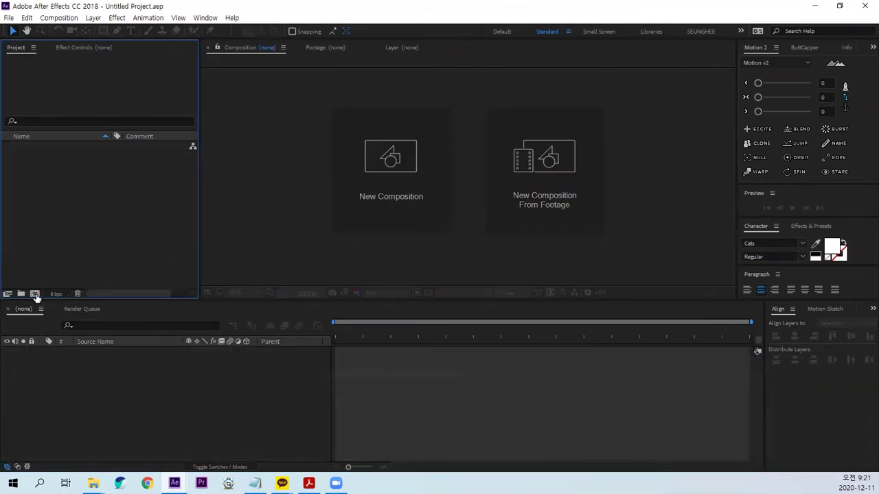
Step: Create the 1280×720, 29.97 fps Comp 1, enlarge it in the viewer, and begin a new solid
left_click(35, 295)
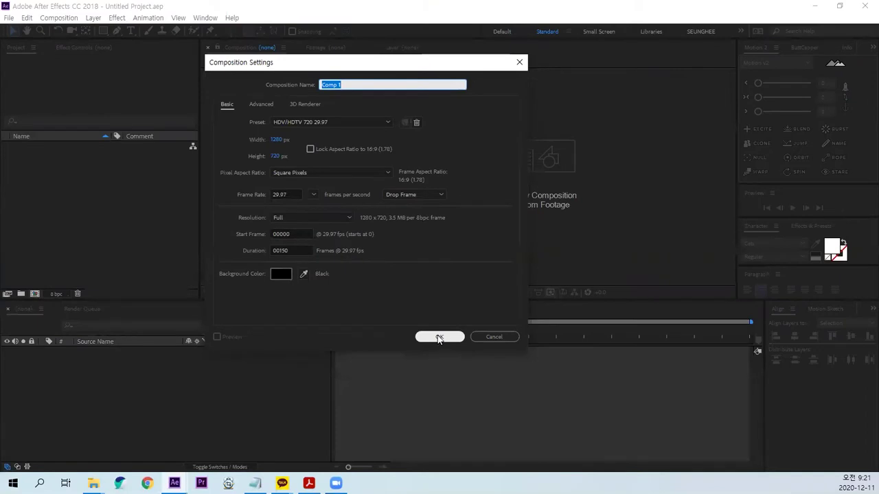
left_click(440, 337)
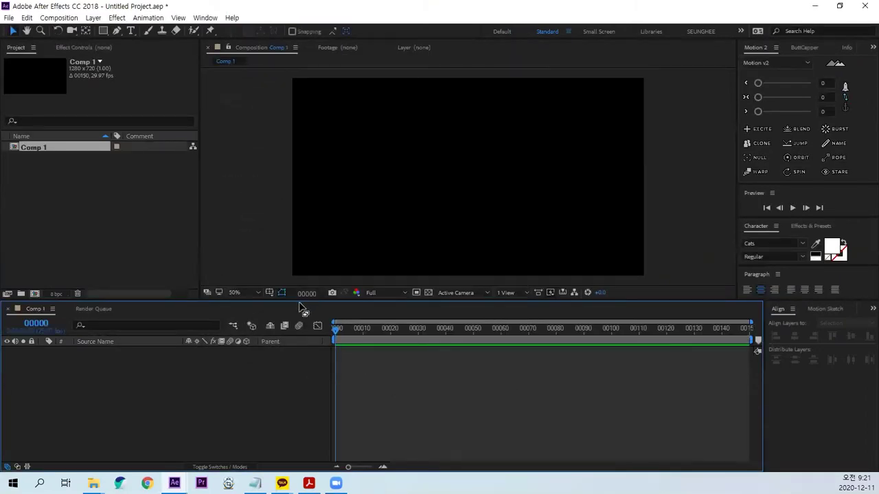
left_click_drag(300, 309, 302, 345)
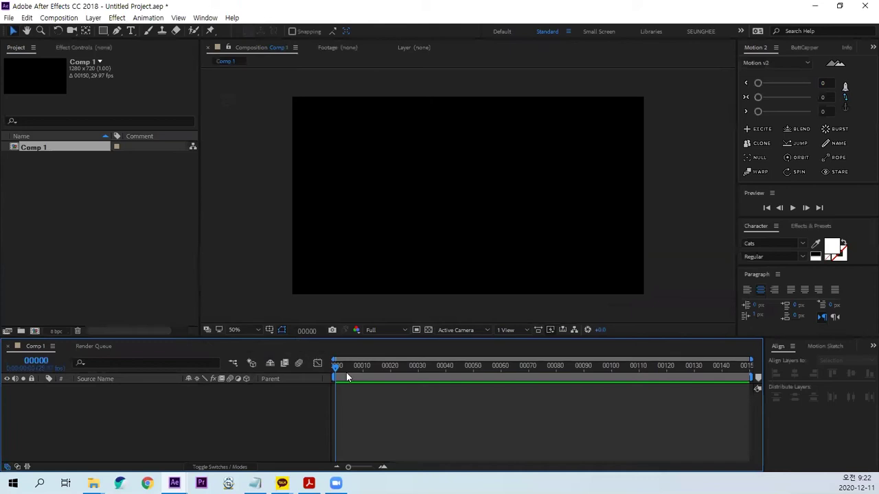
key("alt+slash")
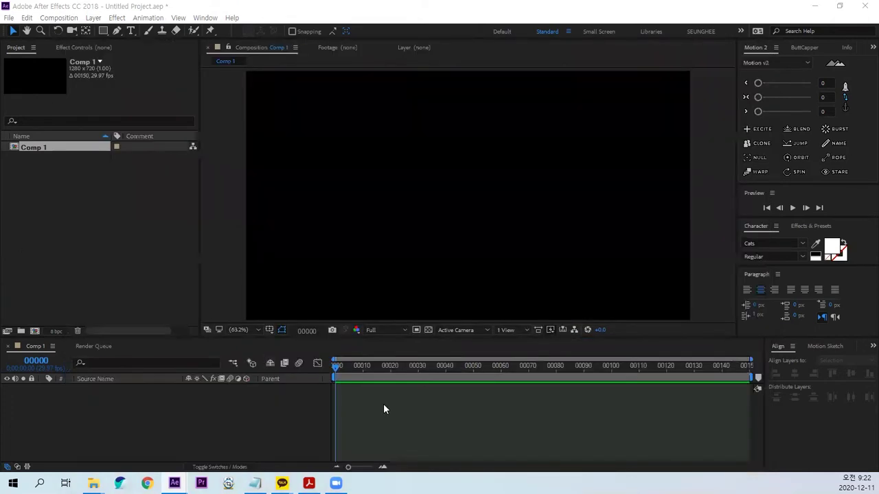
left_click(383, 409)
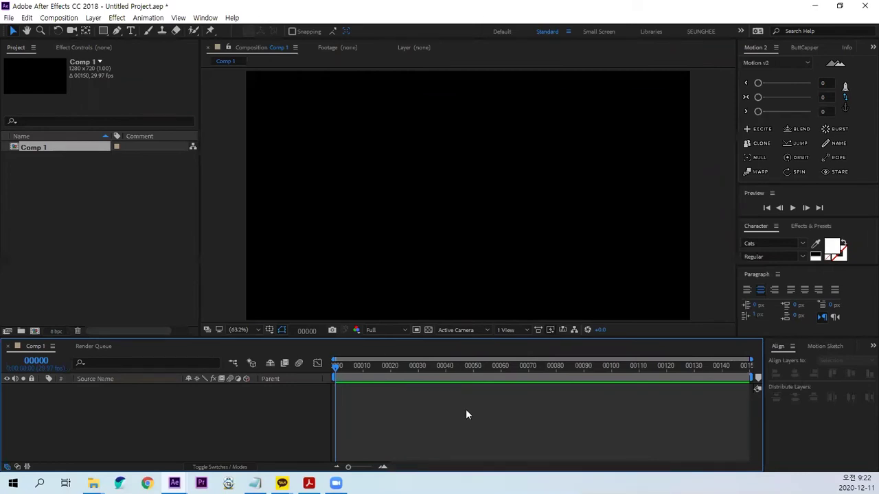
key("ctrl+y")
Step: Add a black solid named Circle and show the title/action safe guides
type("C")
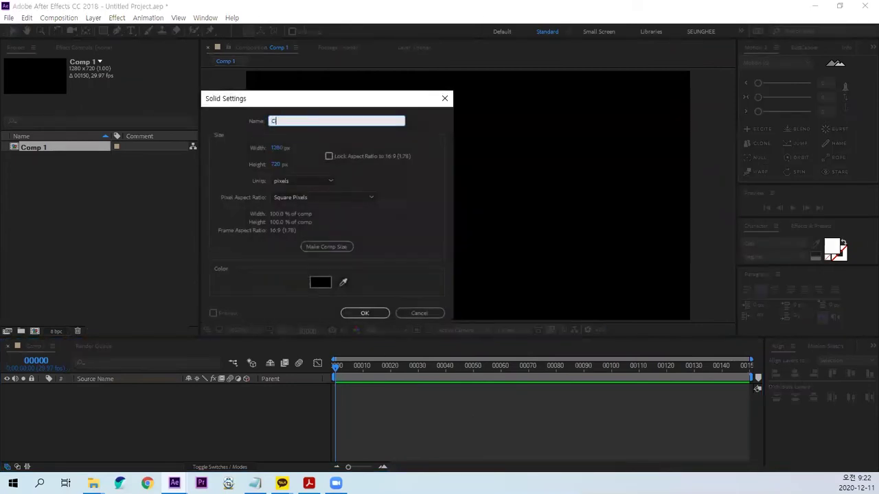
left_click(369, 313)
key("apostrophe")
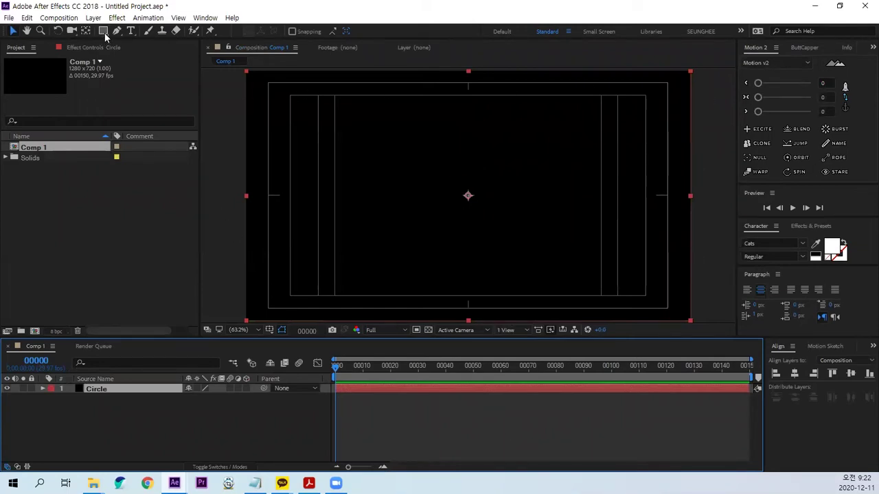
Step: Draw a small circular Ellipse mask at the composition centre on the Circle solid
left_click_drag(105, 36, 140, 58)
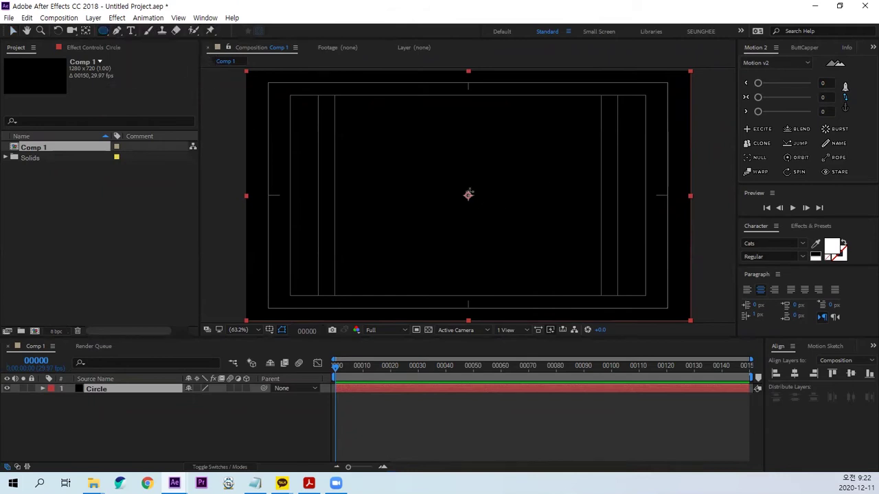
left_click_drag(467, 196, 498, 177)
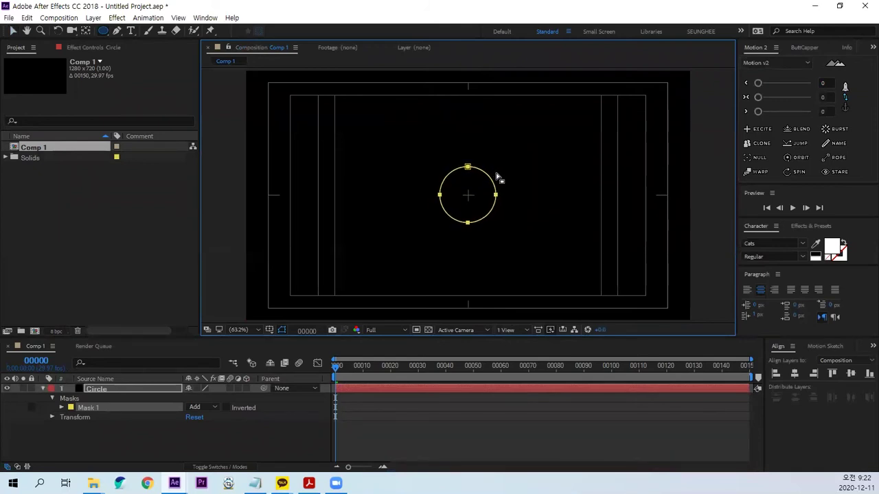
left_click(428, 330)
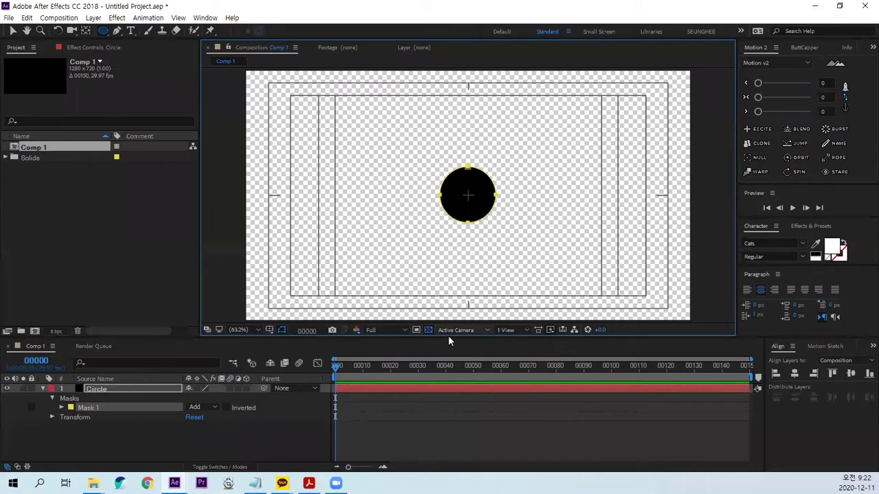
left_click(429, 331)
left_click(349, 439)
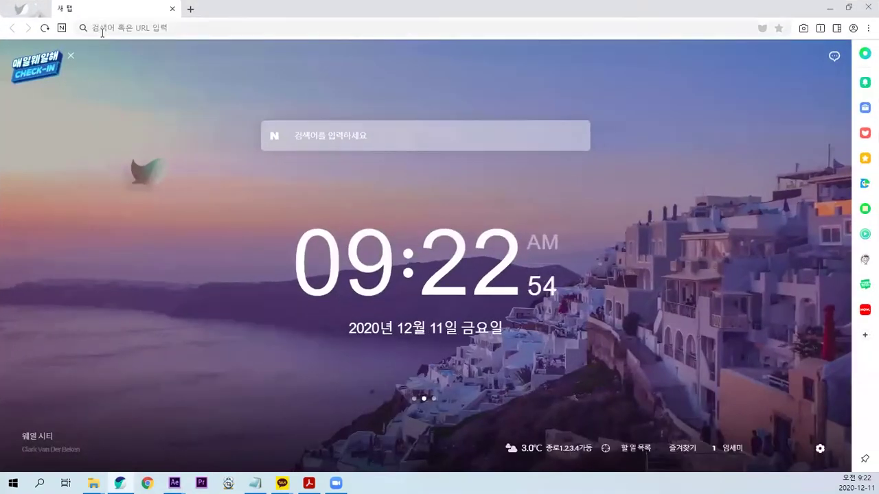
Step: In the browser, enter dafont.com in the address bar and go to the site
left_click(102, 31)
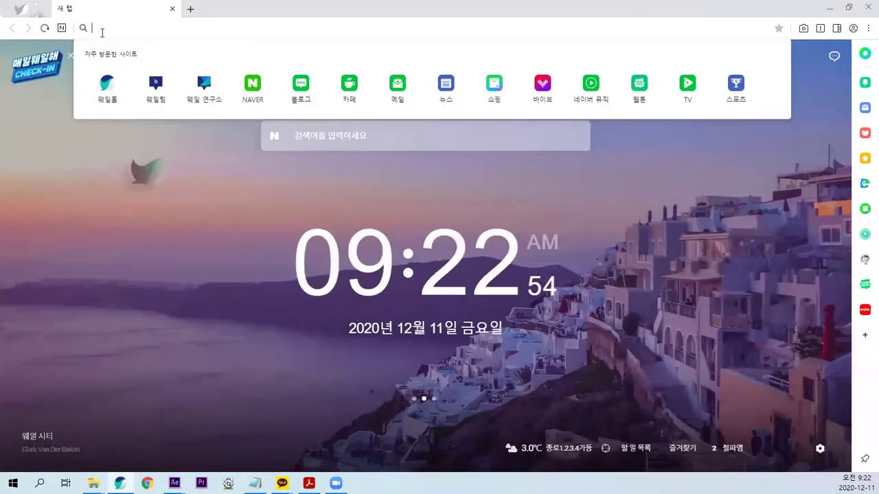
type("ㅇㅁ래ㅜ")
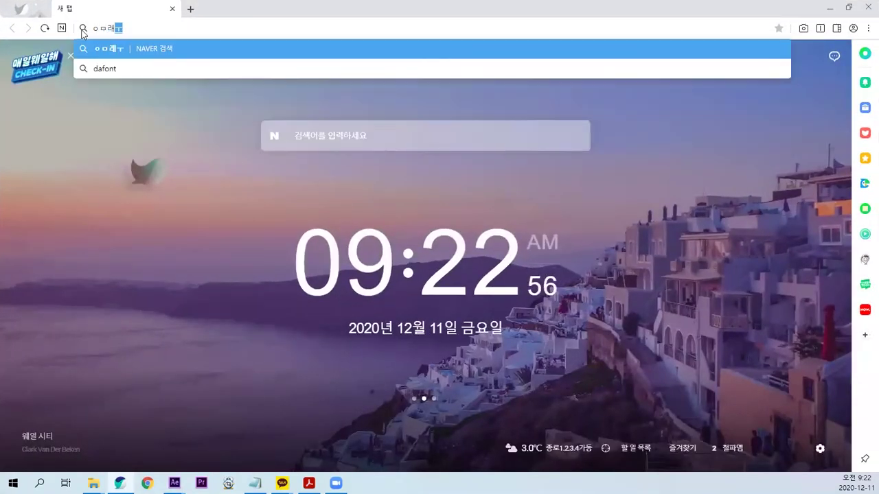
key("BackSpace")
key("BackSpace")
key("BackSpace")
key("BackSpace")
type("dafo")
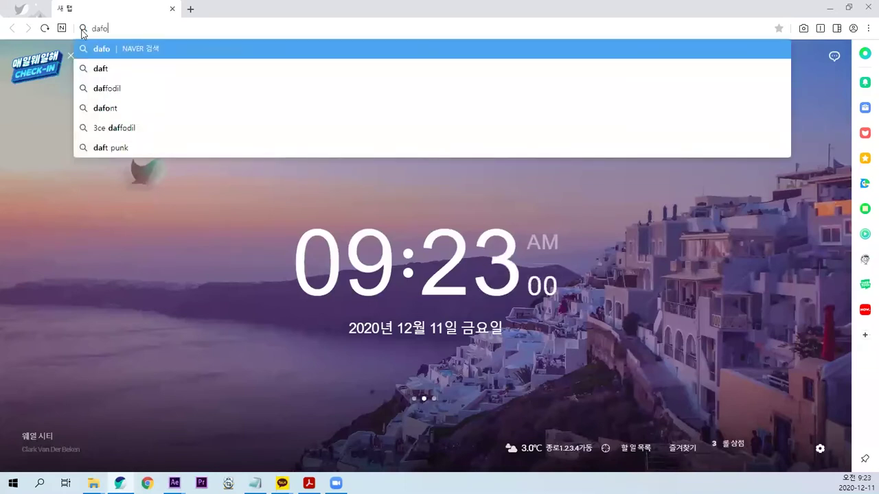
type("nt.com")
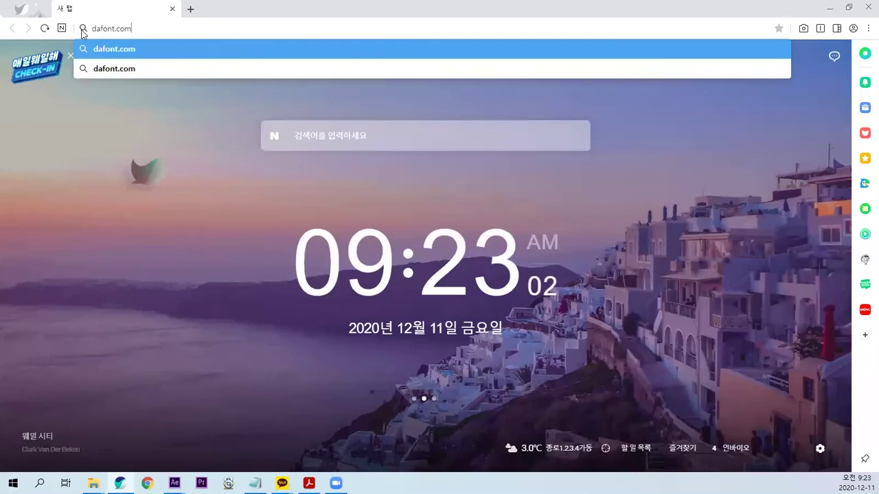
key("Return")
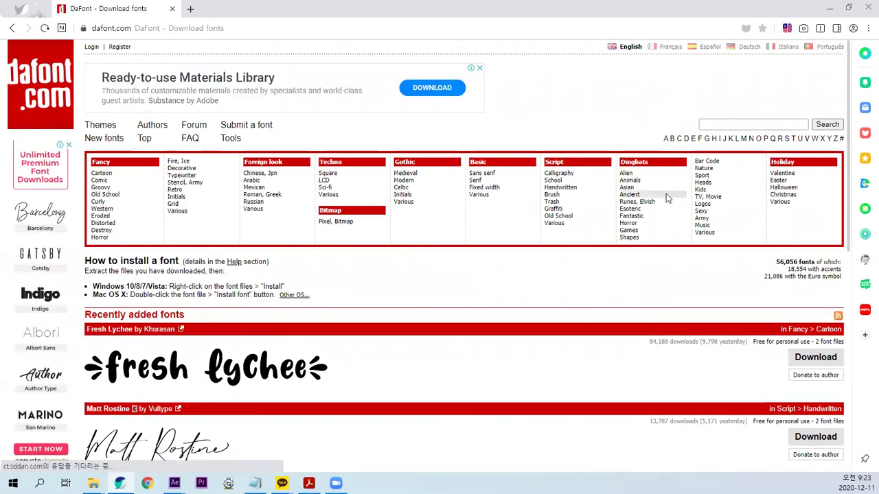
Step: Open the Dingbats Alien category and scroll through its fonts
key("ctrl+1")
mouse_move(405, 151)
left_mouse_down()
mouse_move(435, 233)
mouse_move(452, 228)
left_mouse_up()
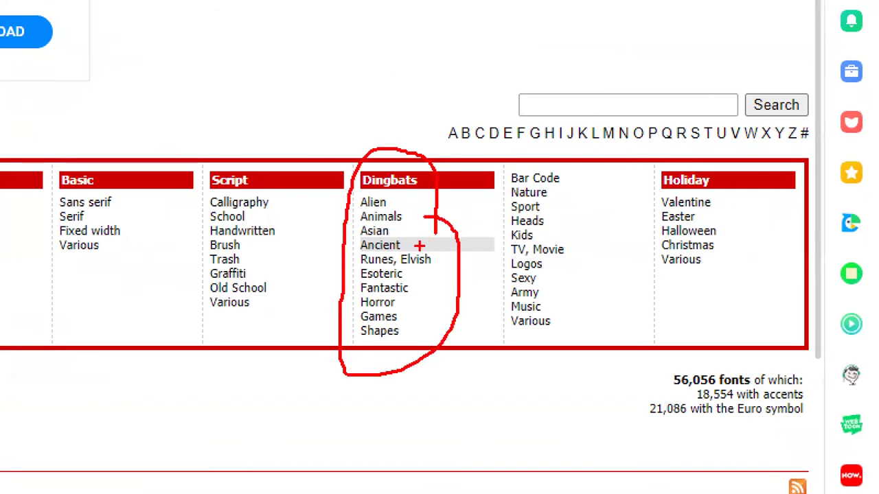
key("Escape")
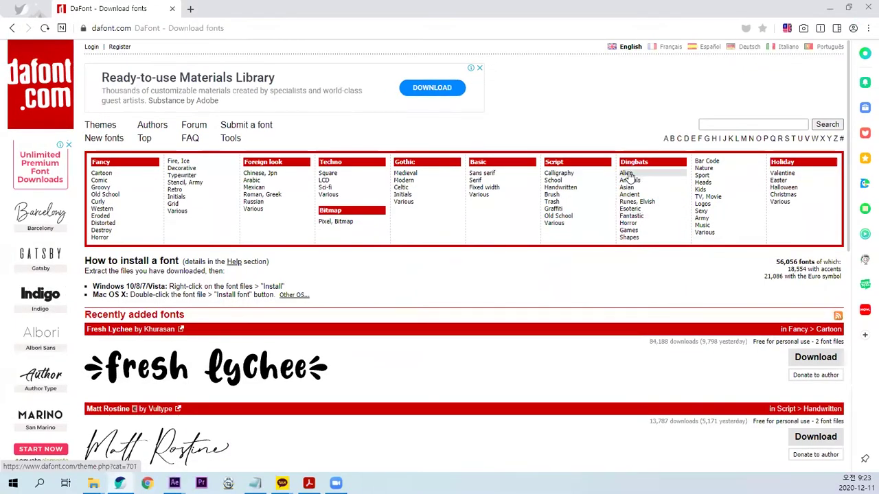
left_click(629, 176)
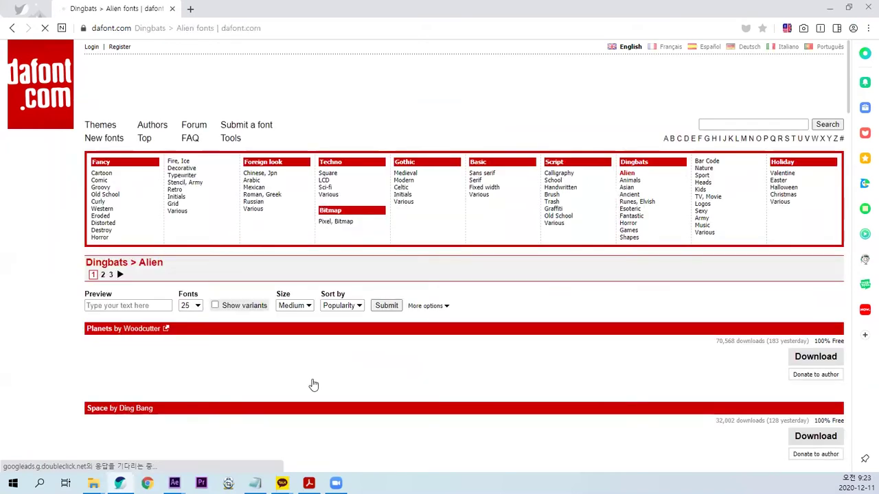
scroll(271, 389, "down", 3)
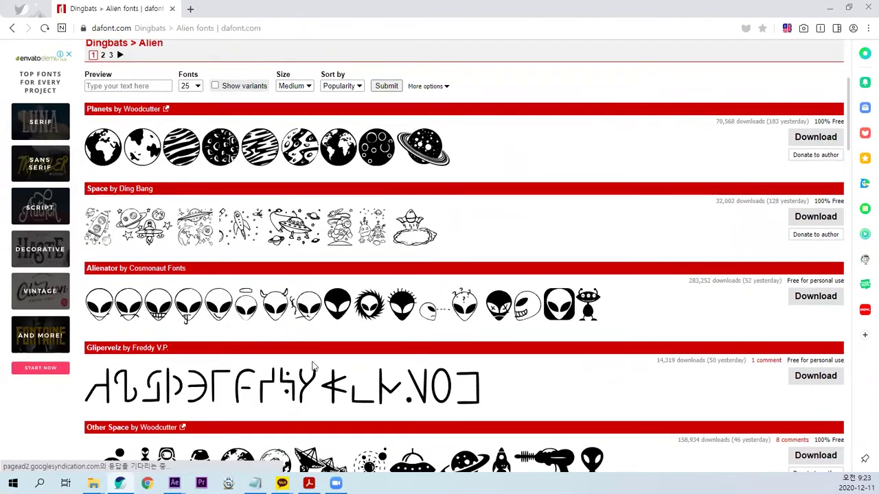
scroll(206, 328, "down", 1)
scroll(510, 317, "down", 2)
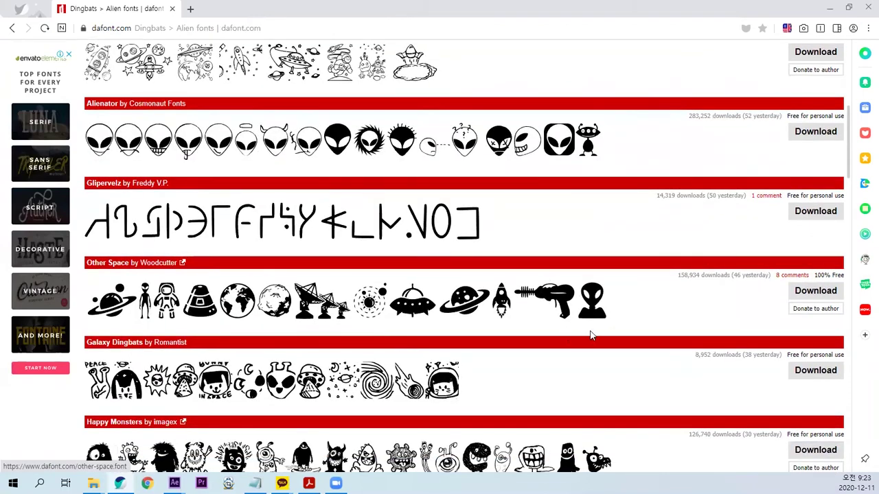
scroll(597, 296, "up", 5)
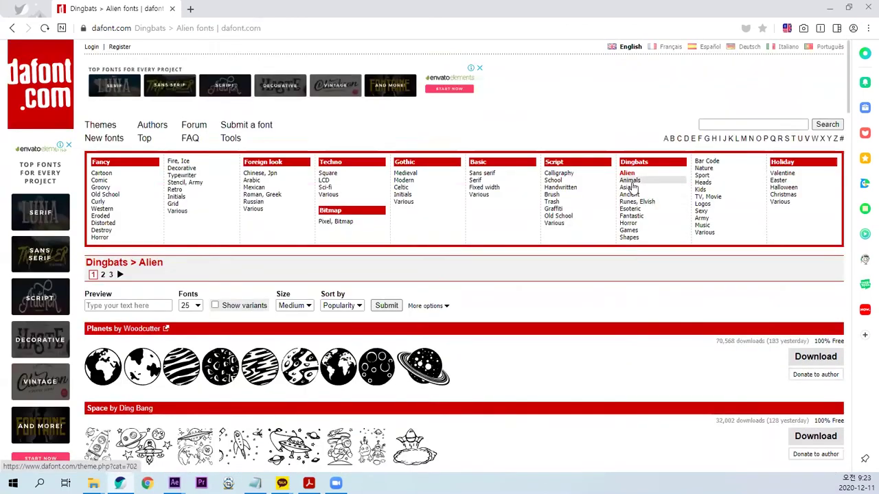
Step: Browse the fonts in the Dingbats Animals category
left_click(631, 181)
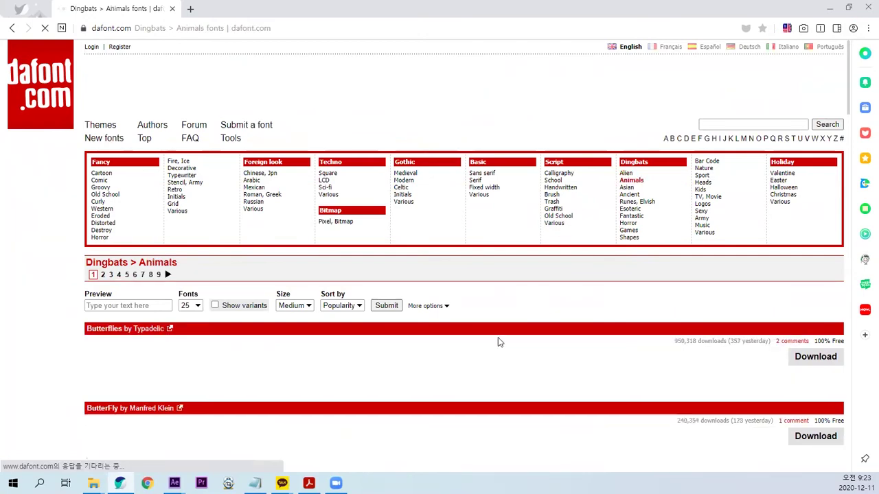
scroll(474, 364, "down", 5)
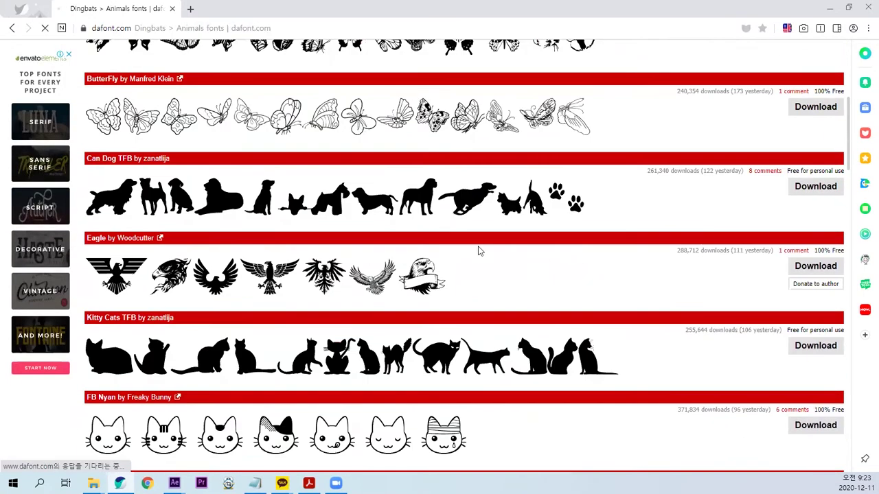
scroll(241, 362, "down", 3)
scroll(244, 383, "down", 2)
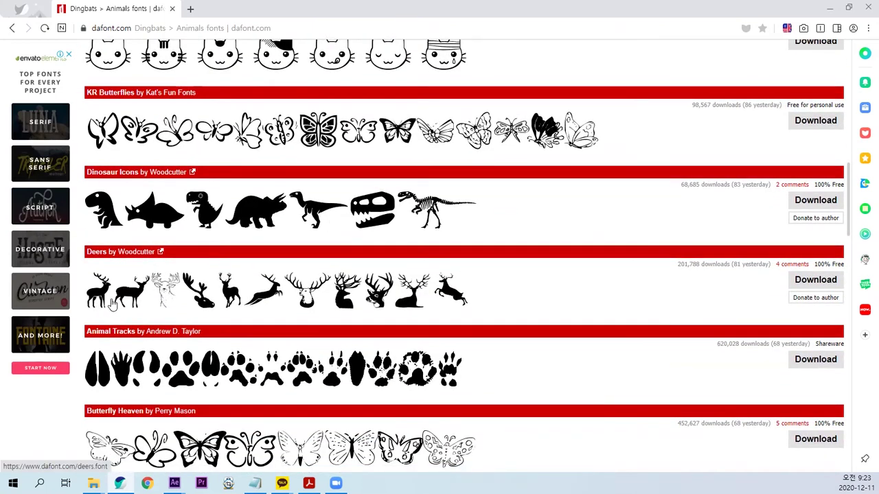
scroll(351, 307, "down", 2)
scroll(478, 355, "down", 2)
scroll(516, 283, "up", 5)
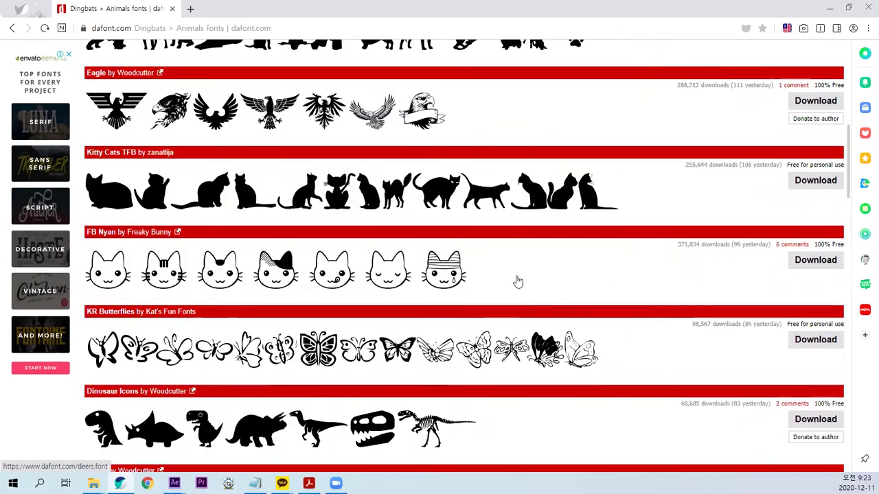
scroll(512, 276, "up", 3)
scroll(519, 218, "up", 3)
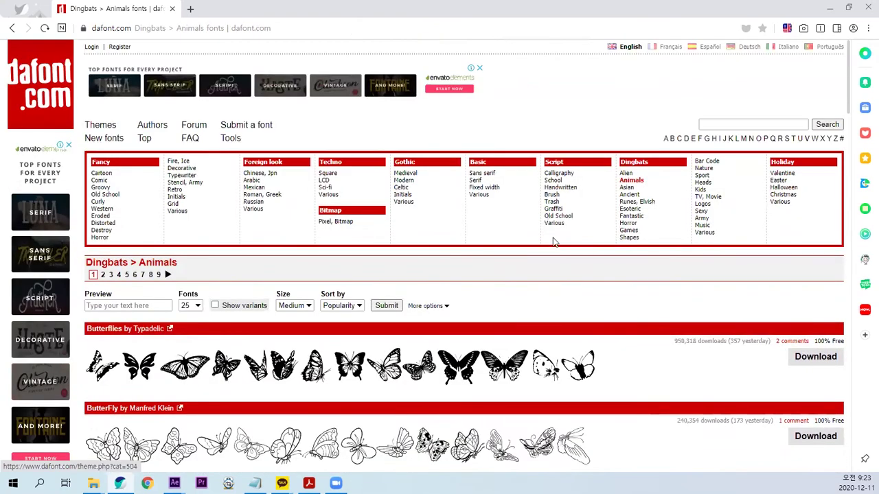
Step: Look through the Dingbats Fantastic and Horror font categories
left_click(630, 225)
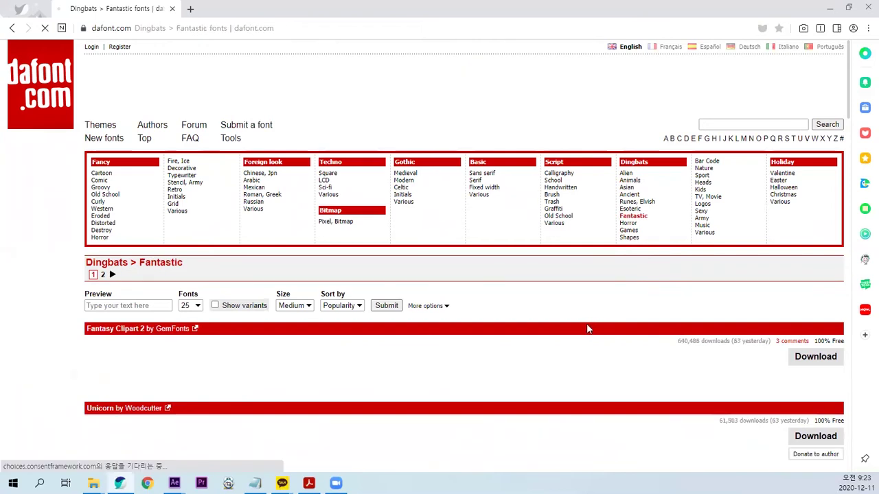
scroll(527, 381, "down", 1)
scroll(453, 369, "down", 2)
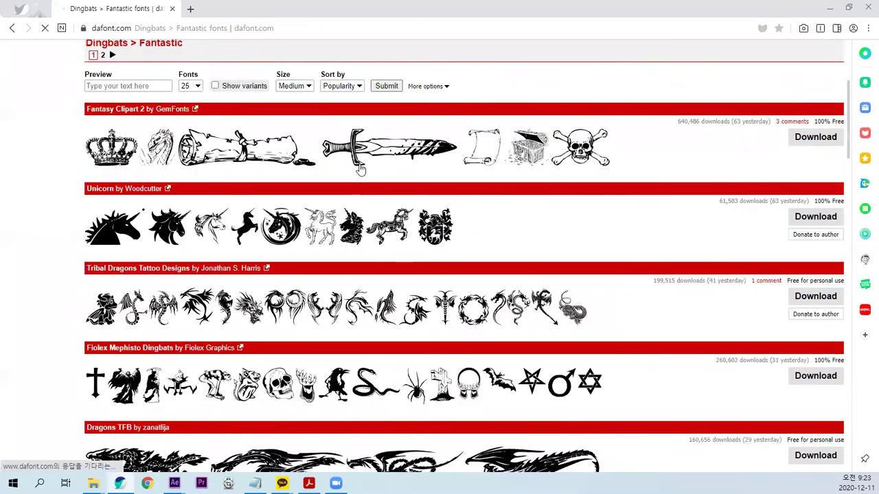
scroll(241, 375, "down", 1)
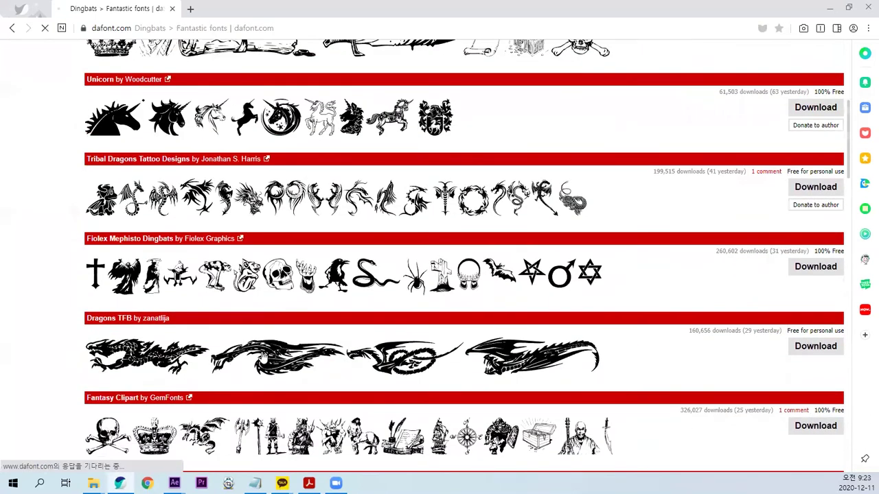
scroll(377, 318, "down", 3)
scroll(560, 230, "up", 4)
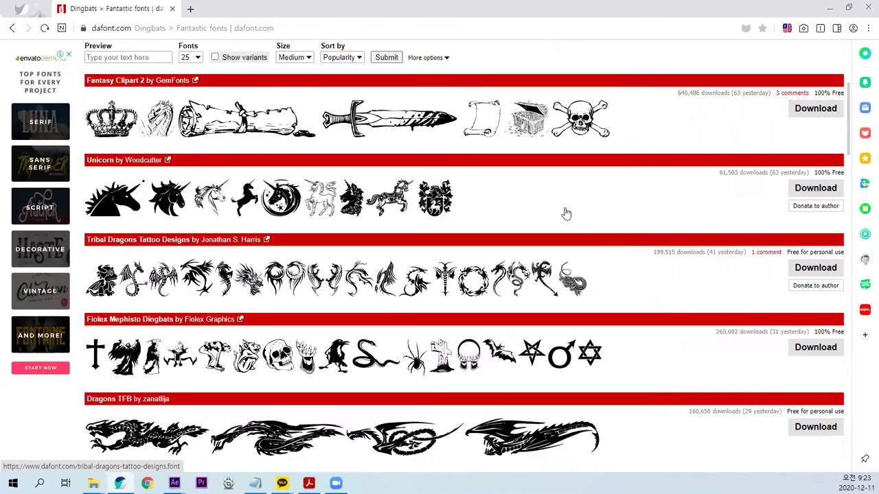
scroll(637, 226, "up", 3)
left_click(629, 224)
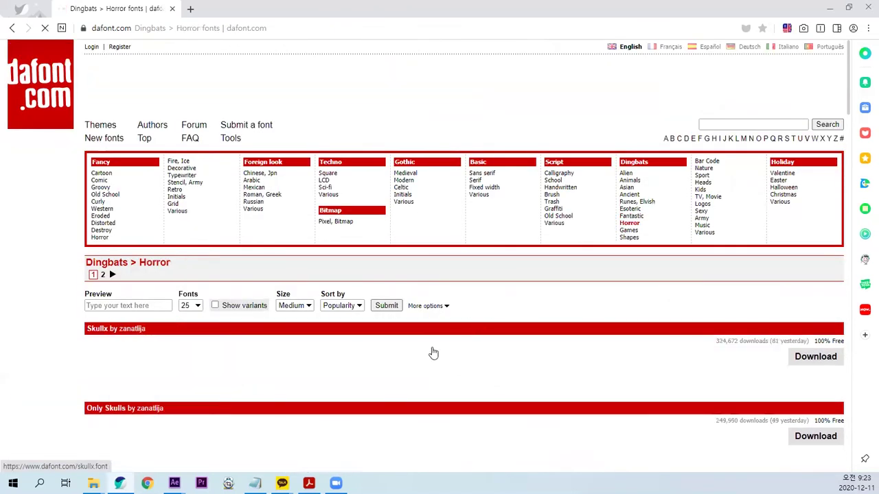
scroll(308, 390, "down", 2)
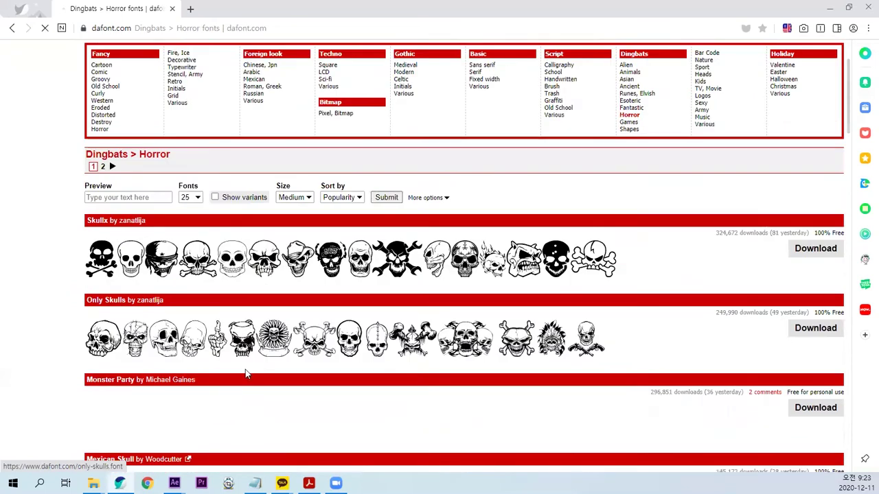
scroll(643, 337, "up", 2)
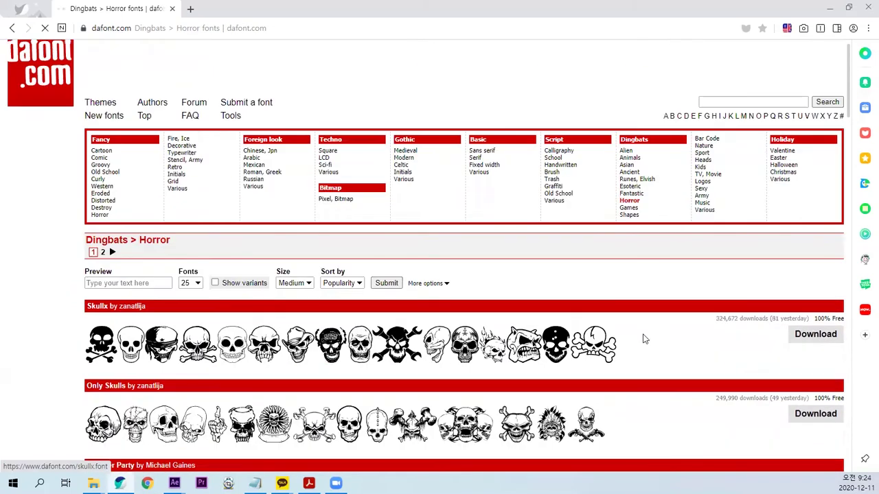
Step: Return to Dingbats Animals and go to its second page of fonts
left_click(630, 181)
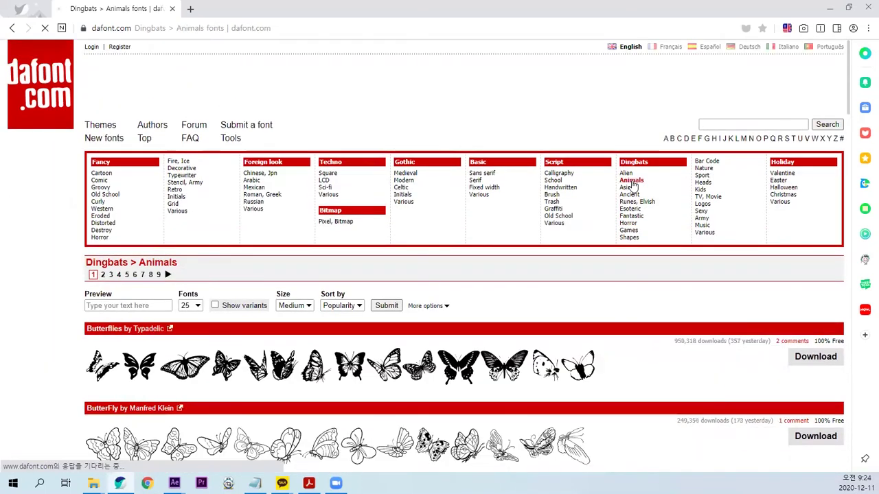
scroll(381, 387, "down", 2)
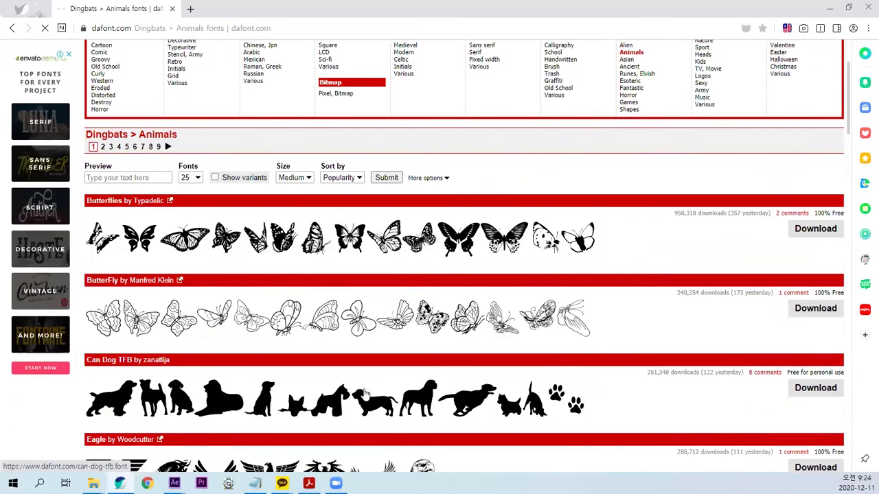
scroll(320, 400, "down", 8)
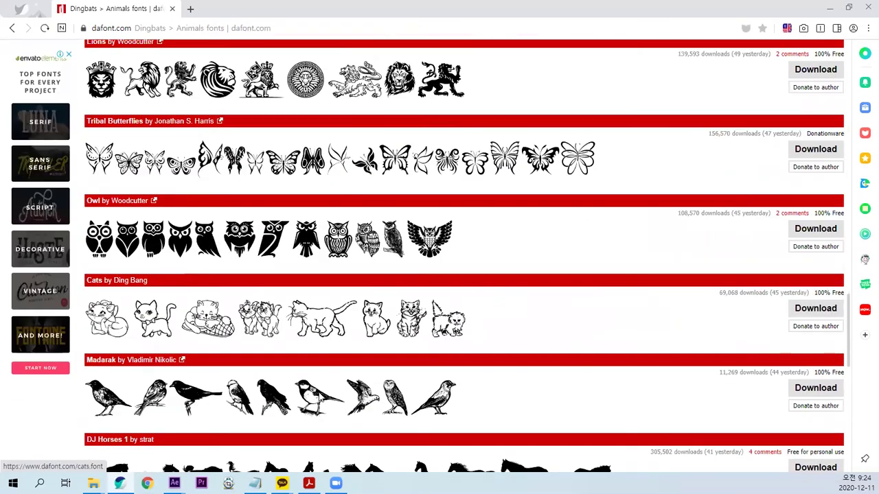
scroll(298, 344, "down", 10)
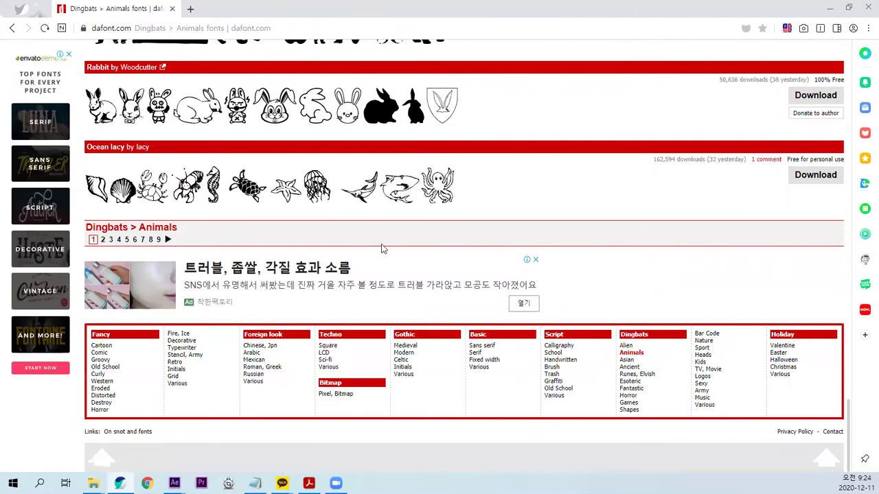
left_click(103, 240)
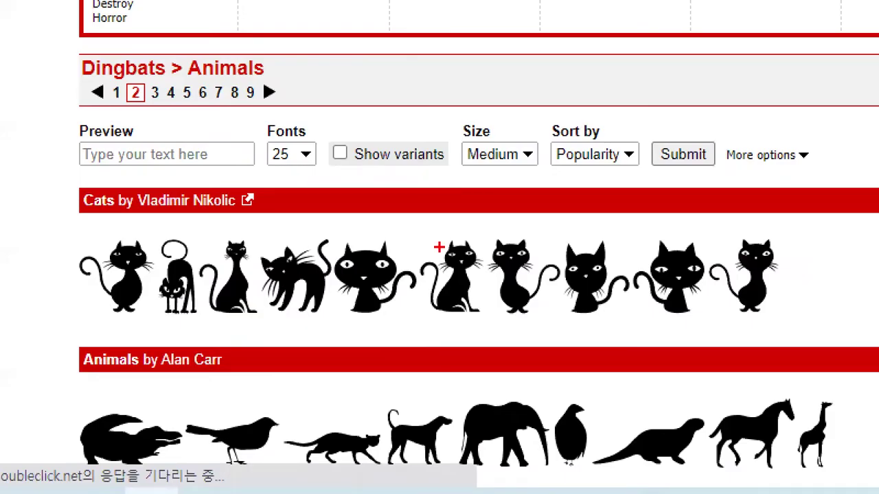
Step: Download the Cats silhouette dingbat font from Animals page 2
left_click_drag(790, 320, 771, 329)
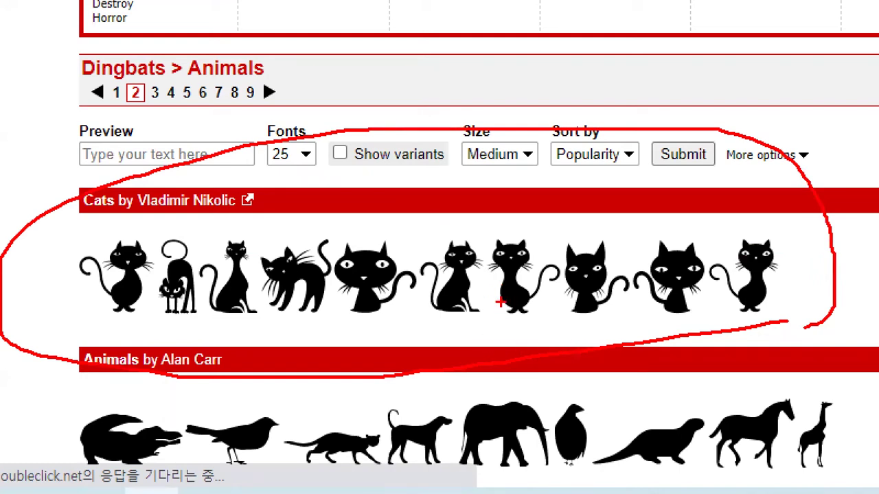
left_click_drag(487, 283, 485, 316)
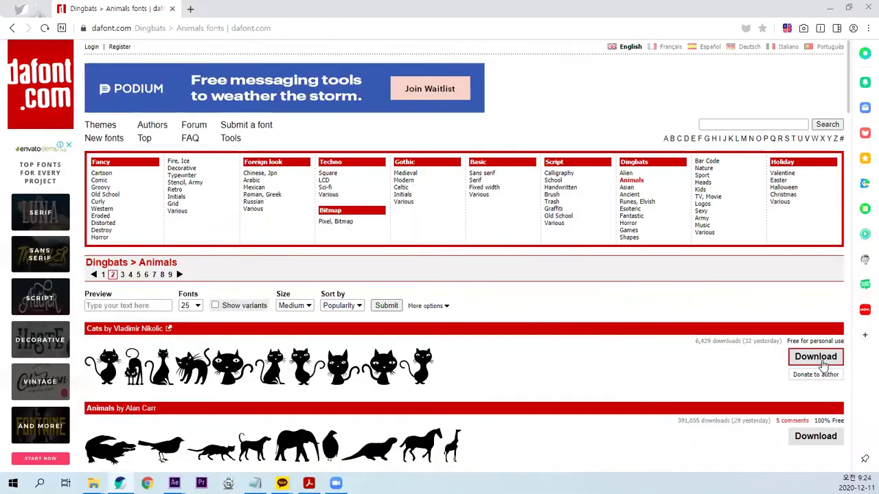
left_click(824, 366)
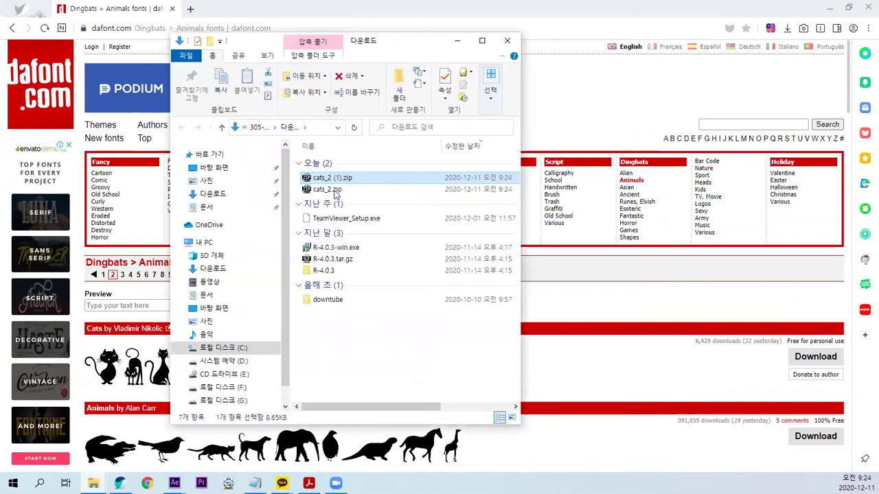
Step: Extract Cats.ttf from the cats_2.zip archive in Downloads
left_click(335, 191)
right_click(335, 192)
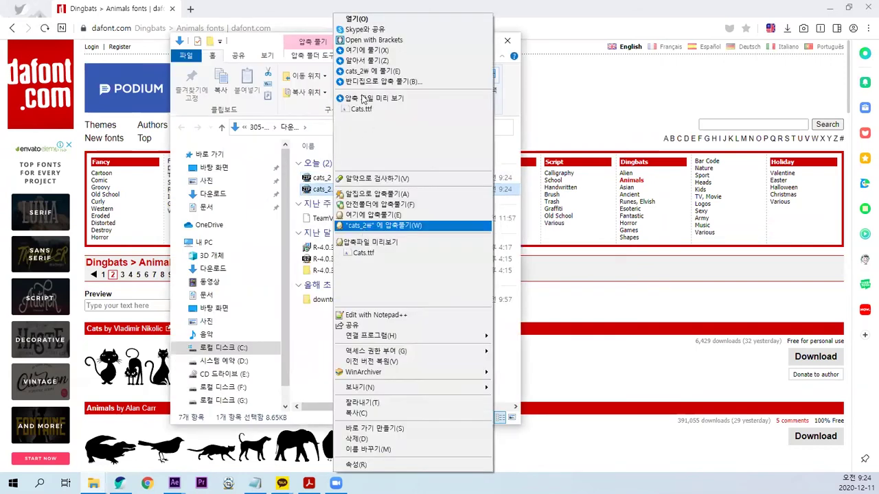
left_click(364, 70)
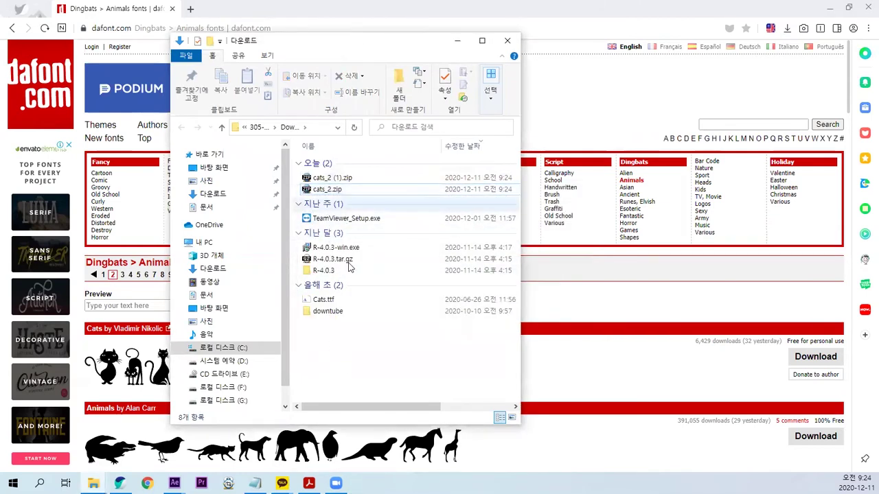
Step: Bring up the Cats.ttf options to install the font, then minimize the Downloads window
left_click(328, 303)
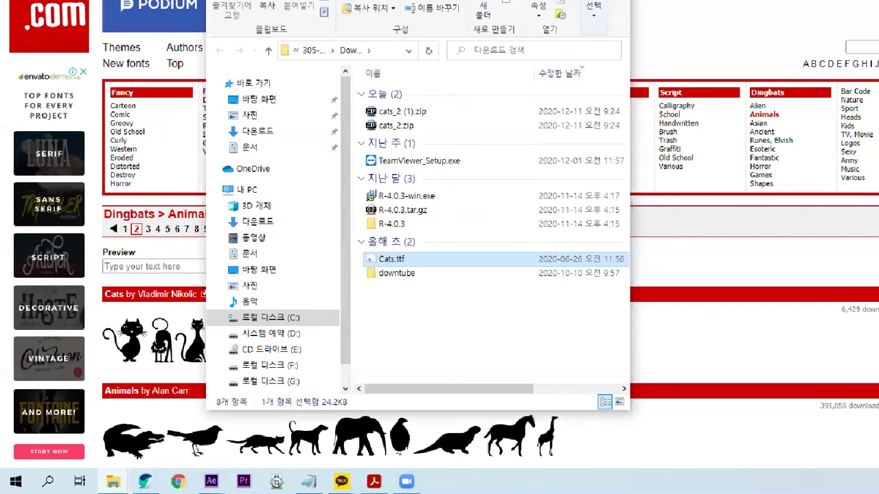
right_click(318, 300)
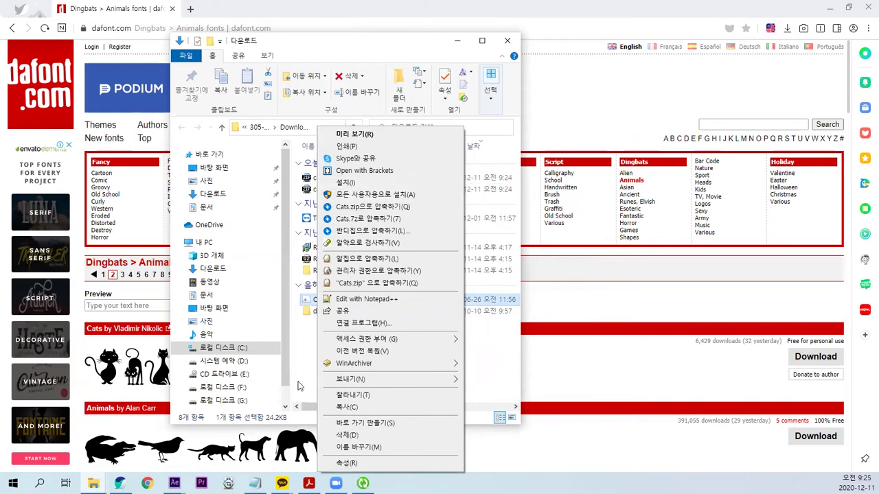
left_click(309, 358)
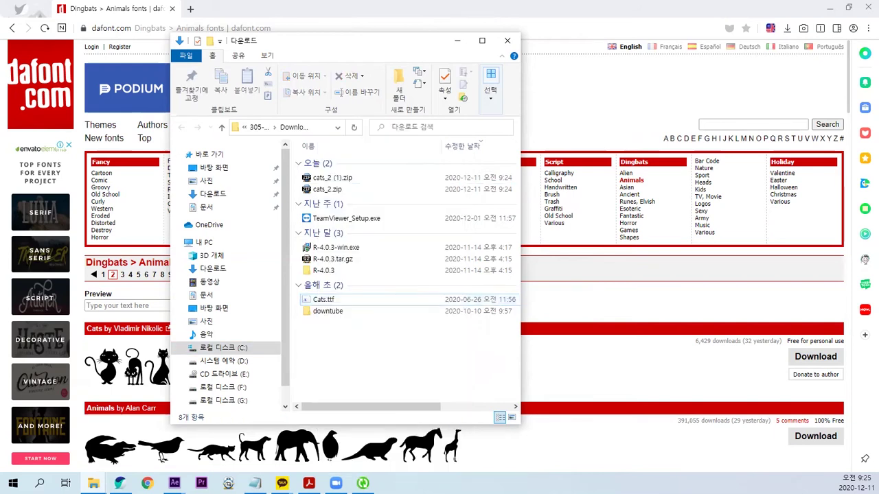
left_click(458, 41)
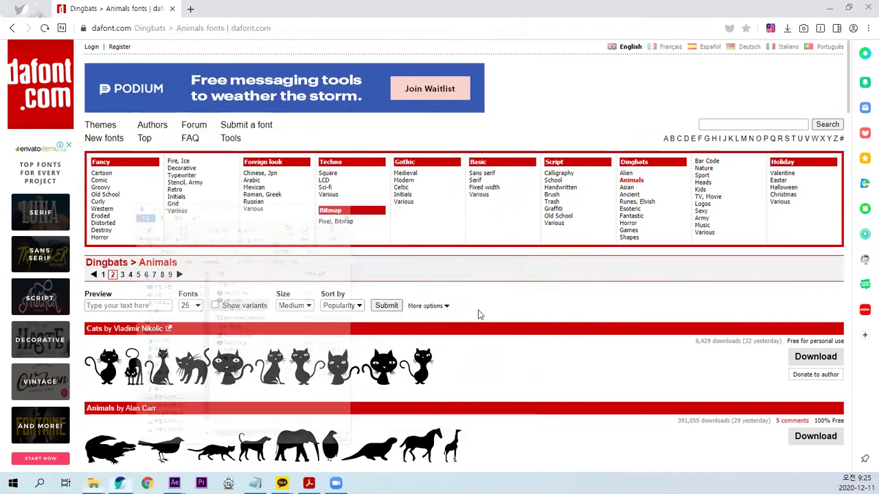
Step: Back in After Effects, type a text layer 'ABCDEFGHII' of cat glyphs and select it all
left_click(831, 8)
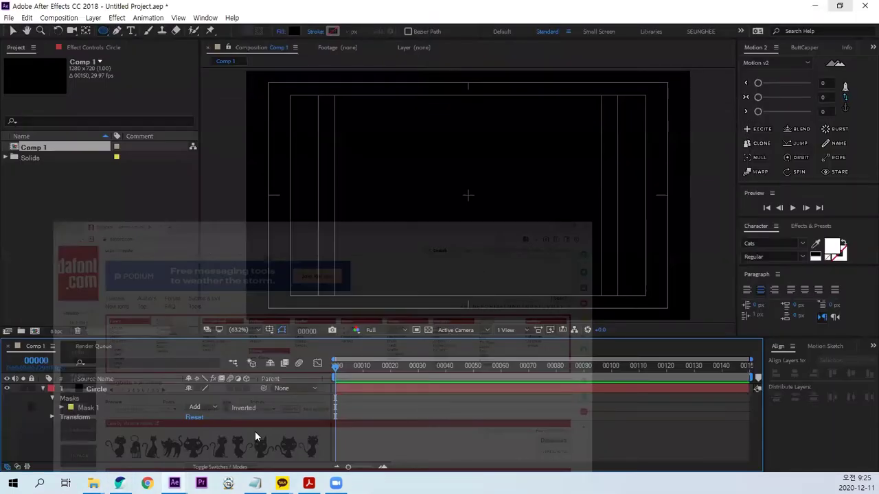
left_click(131, 31)
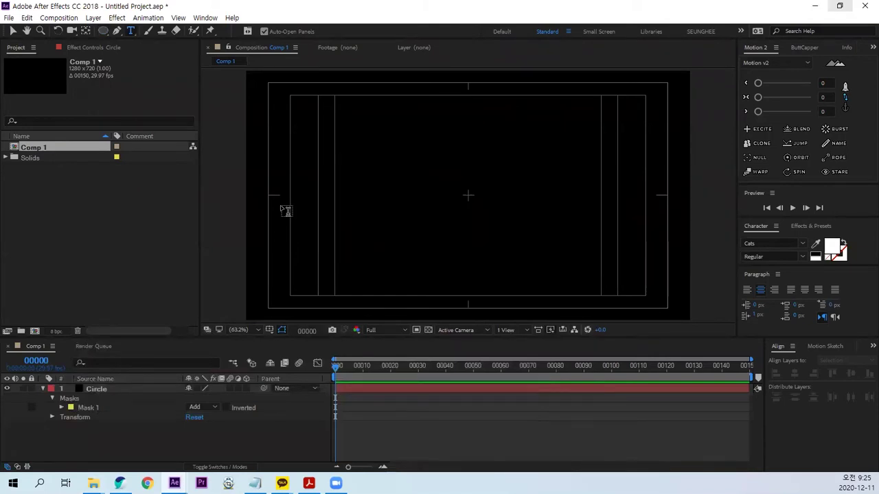
left_click(367, 209)
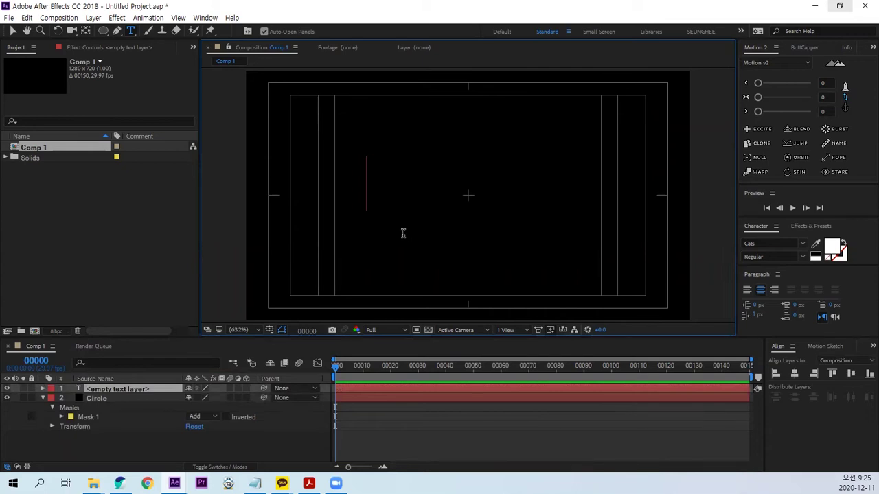
type("A")
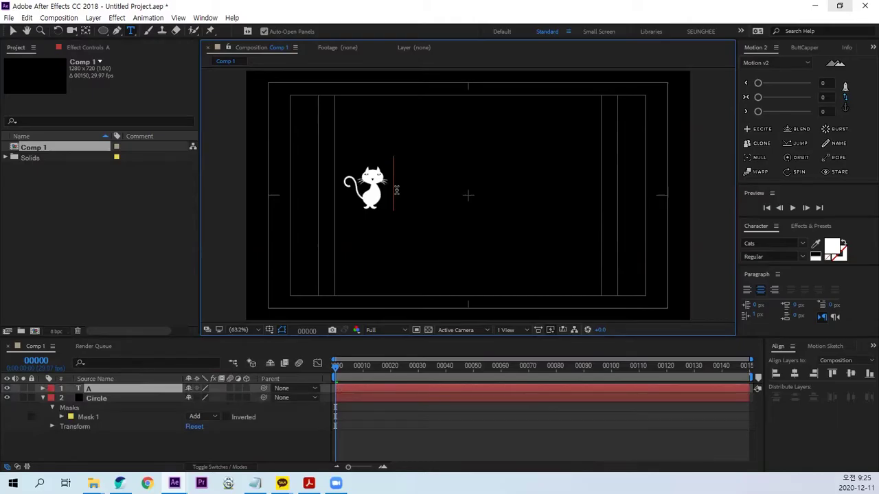
type("BCDE")
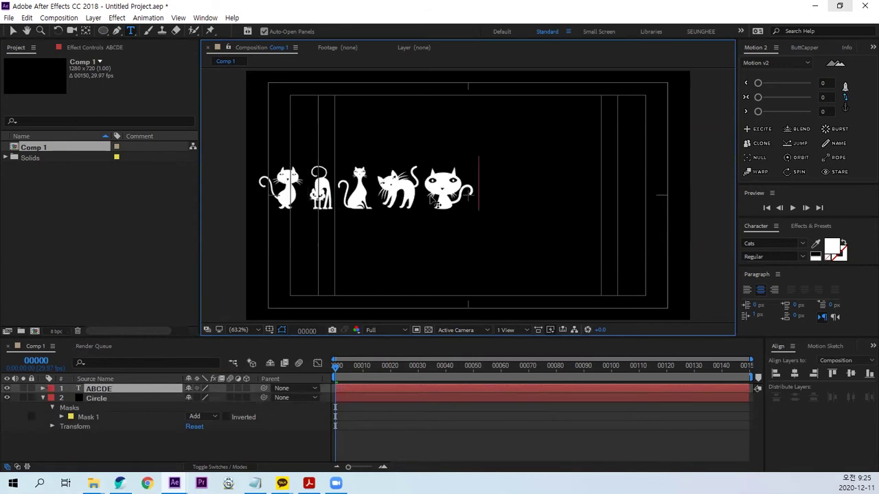
type("FGH")
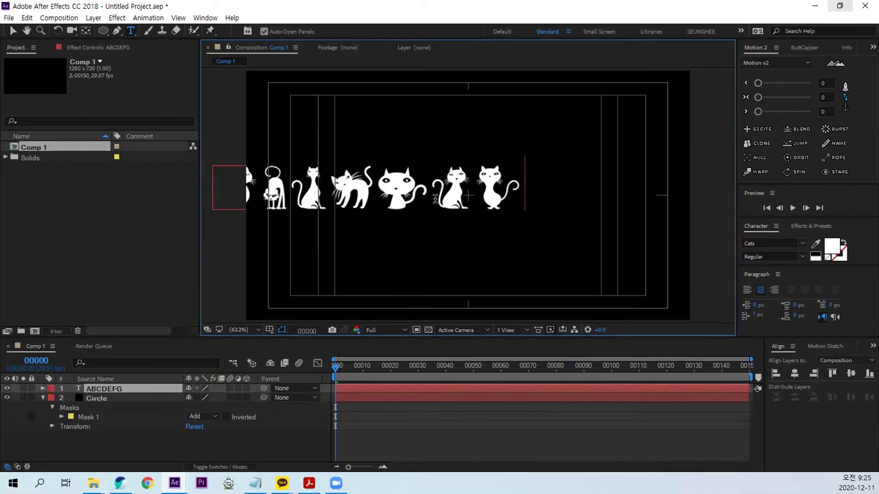
type("I")
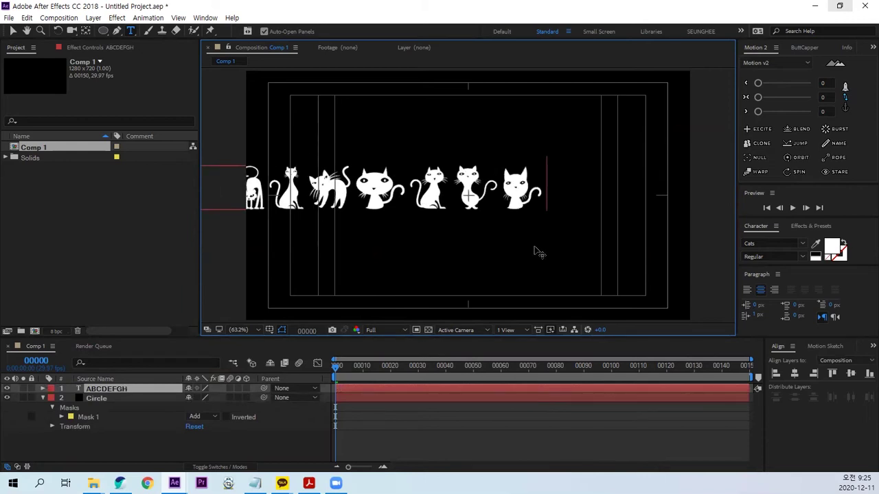
type("I")
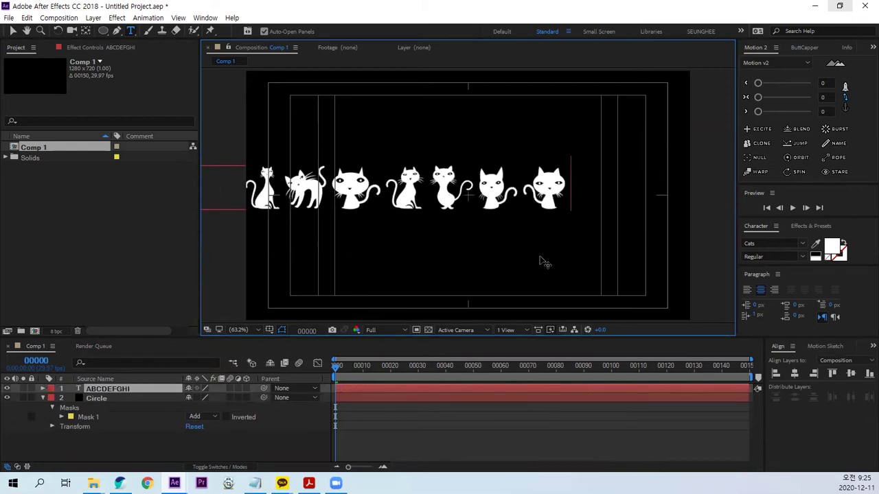
key("ctrl+a")
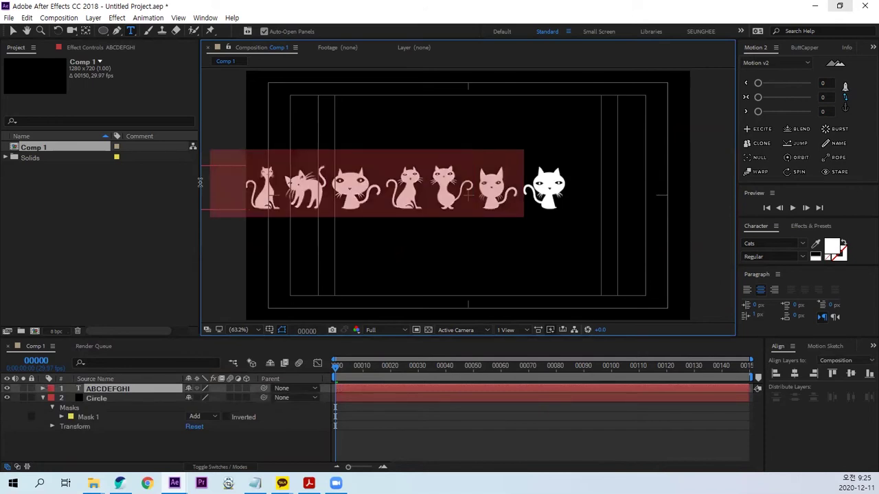
Step: Reduce the text layer to a single cat glyph 'I'
type("AI")
left_click_drag(309, 186, 364, 190)
key("BackSpace")
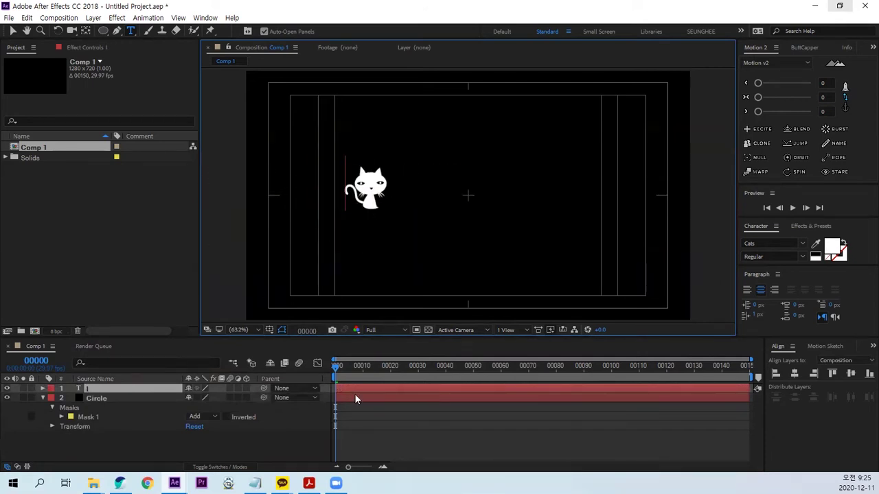
left_click(118, 382)
Step: Move the cat glyph to the comp centre, align it horizontally, and nudge it into the circle
left_click(13, 31)
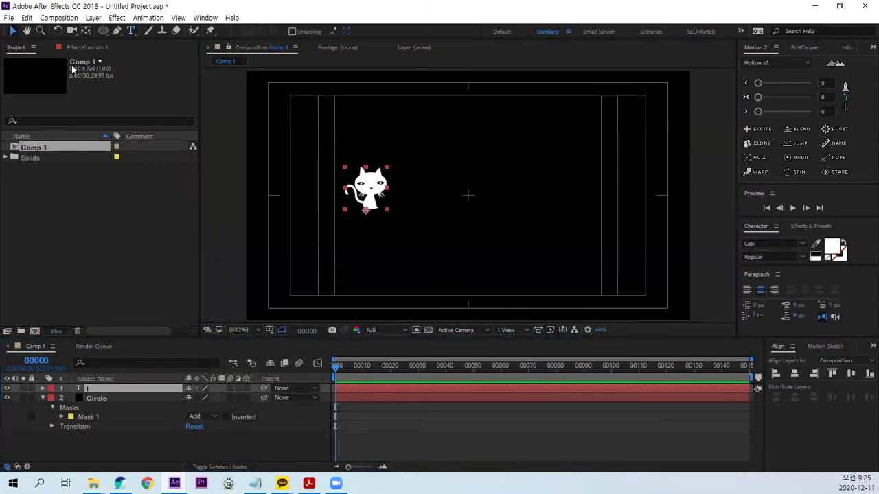
mouse_move(375, 188)
left_mouse_down()
mouse_move(404, 201)
mouse_move(474, 196)
left_mouse_up()
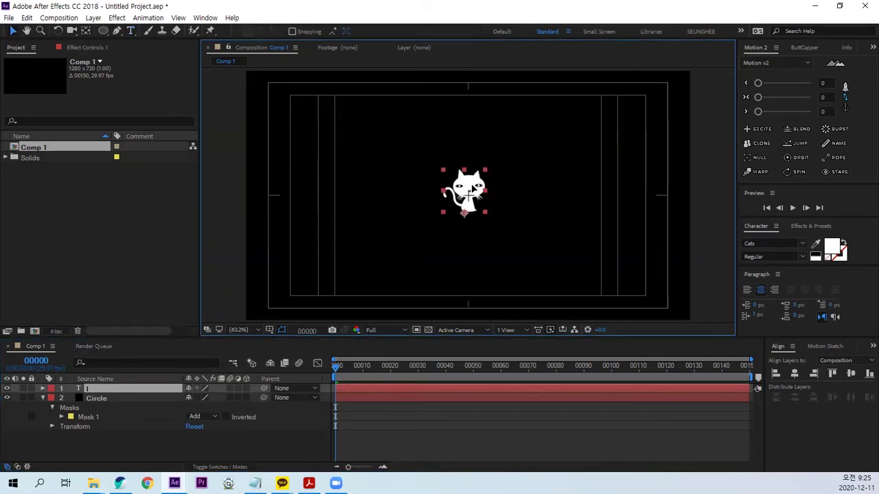
left_click(427, 329)
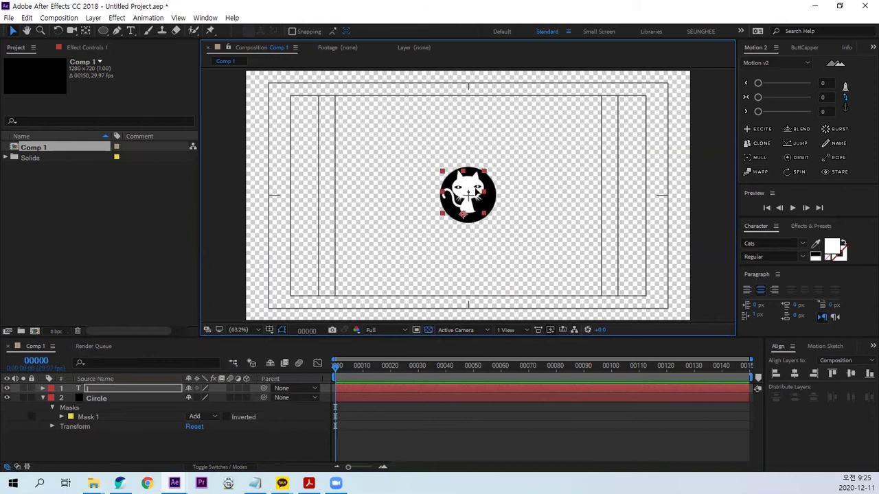
left_click_drag(470, 195, 479, 197)
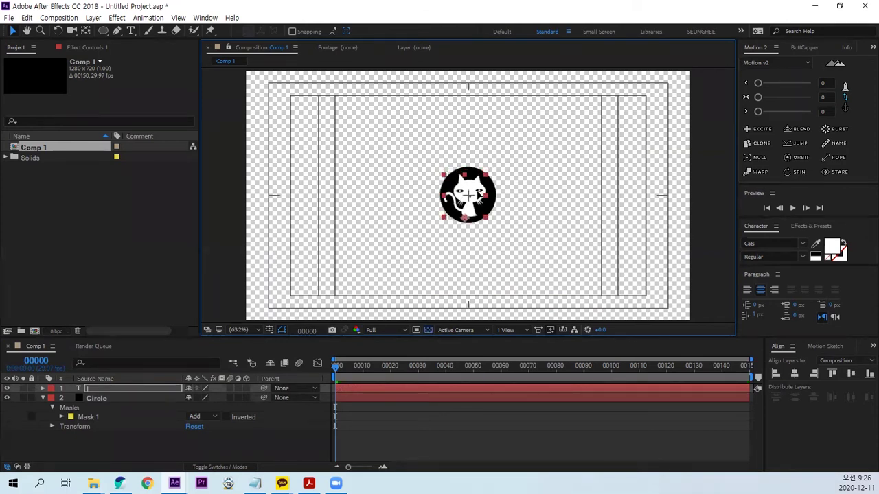
left_click(799, 374)
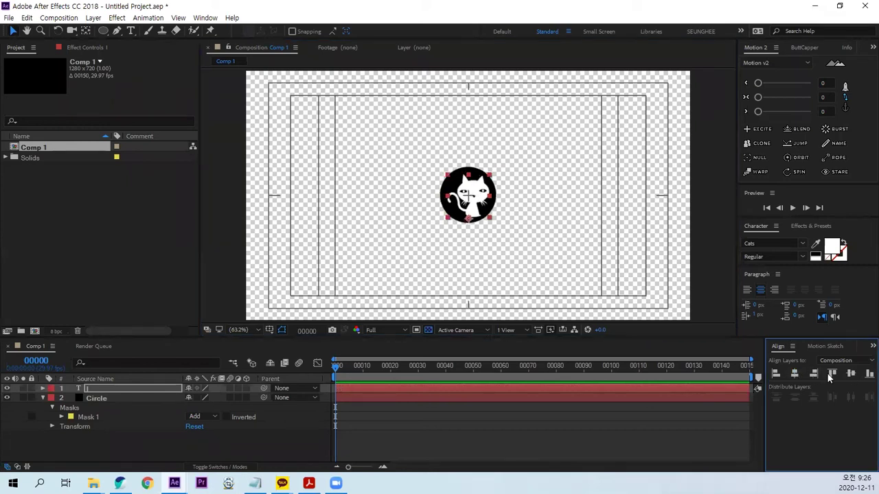
left_click_drag(478, 187, 477, 193)
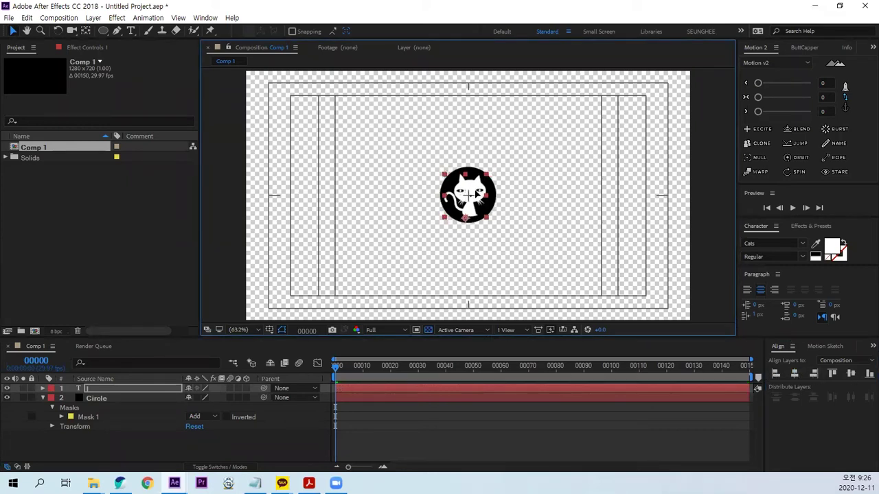
left_click(371, 434)
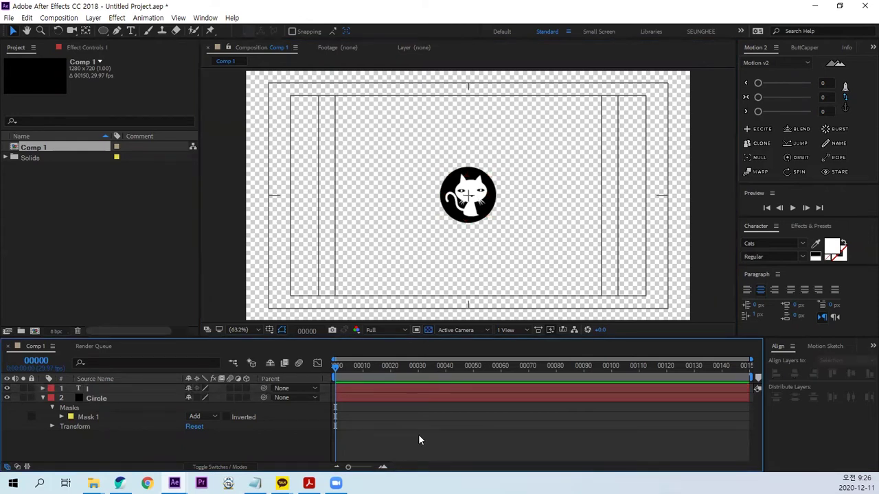
Step: Create a full-frame black solid named E3d on top of Comp 1
key("ctrl+y")
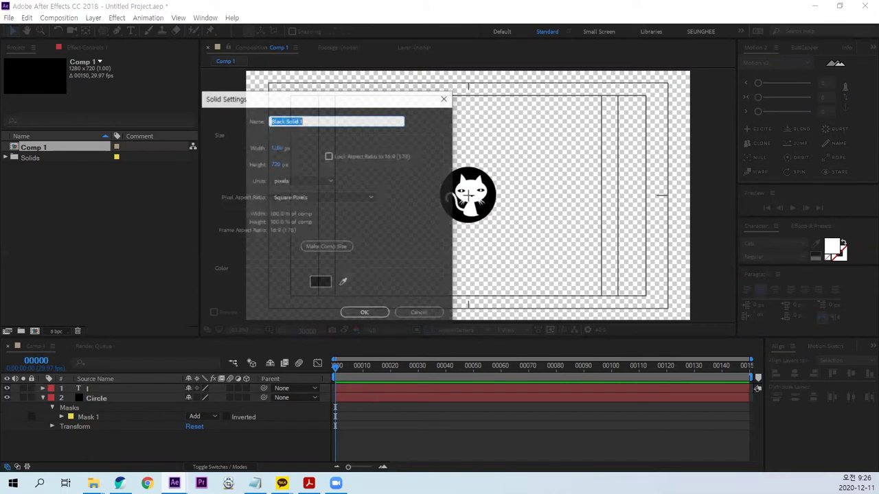
type("E3d")
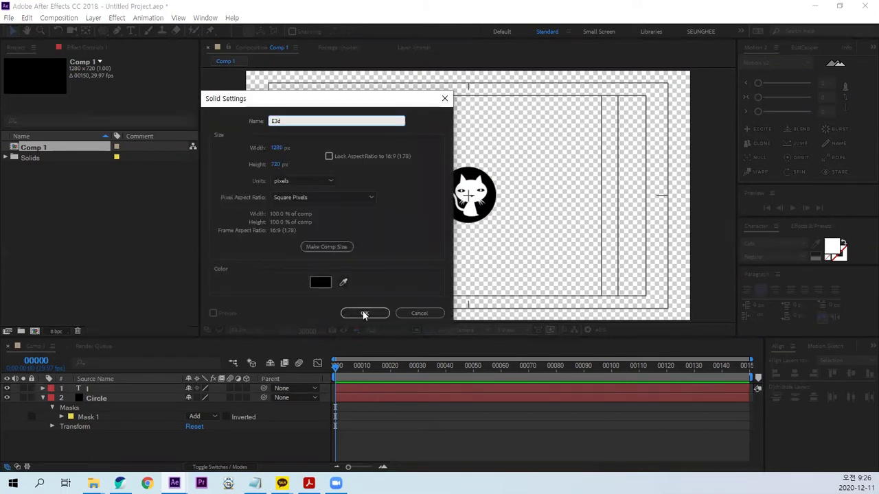
left_click(364, 313)
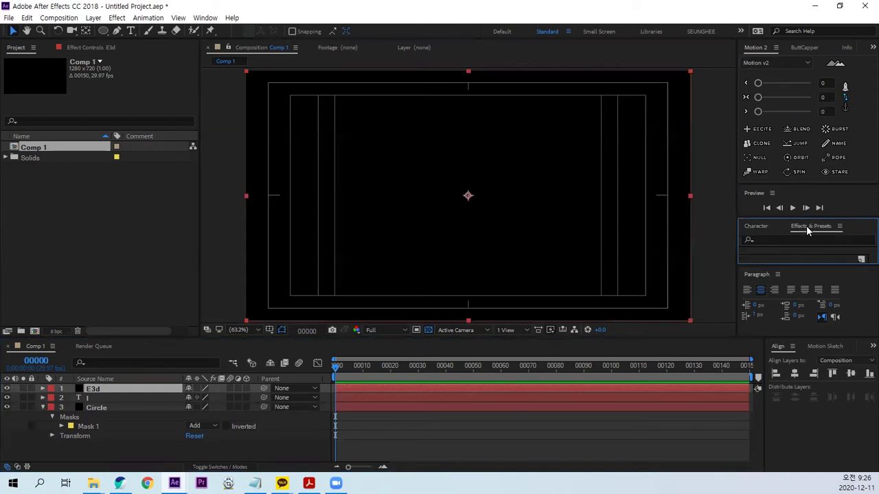
left_click(808, 228)
Step: Find the Element effect in Effects & Presets and apply it to the E3d layer
left_click_drag(759, 265, 758, 289)
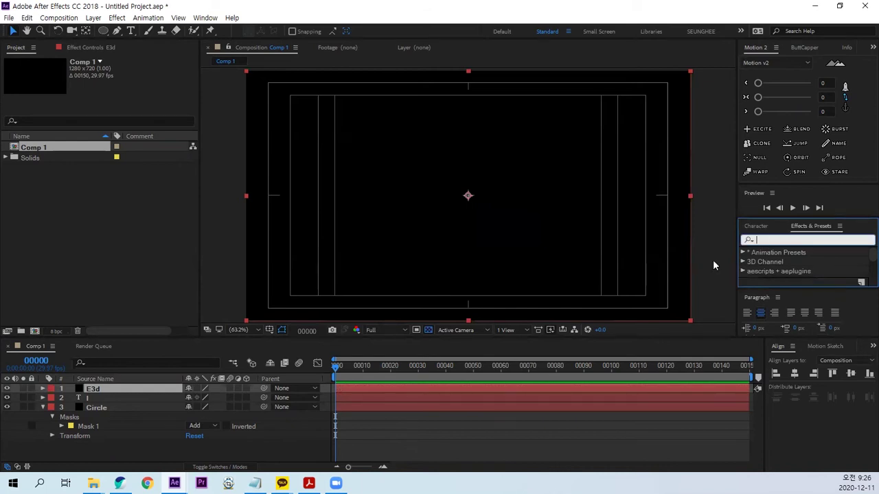
type("element")
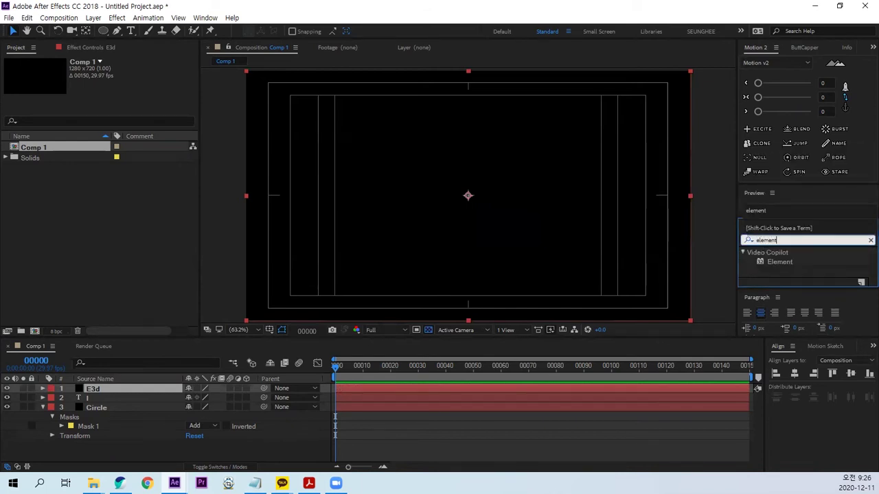
left_click_drag(777, 263, 89, 389)
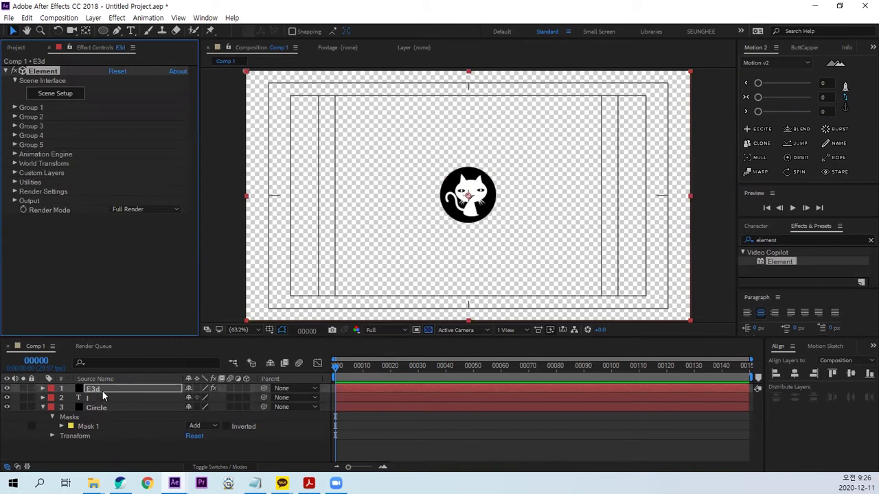
Step: Hide the cat text and Circle layers, select E3d, and show a black background
left_click(7, 398)
left_click(7, 407)
left_click(95, 390)
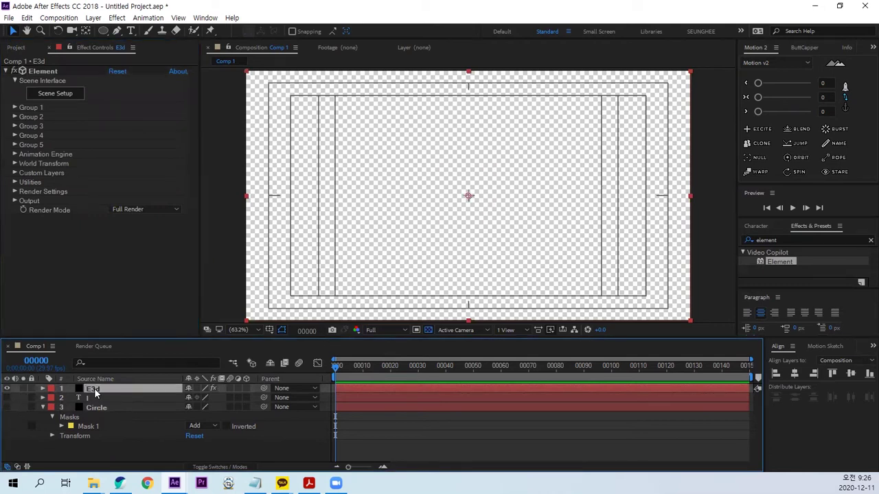
left_click(429, 330)
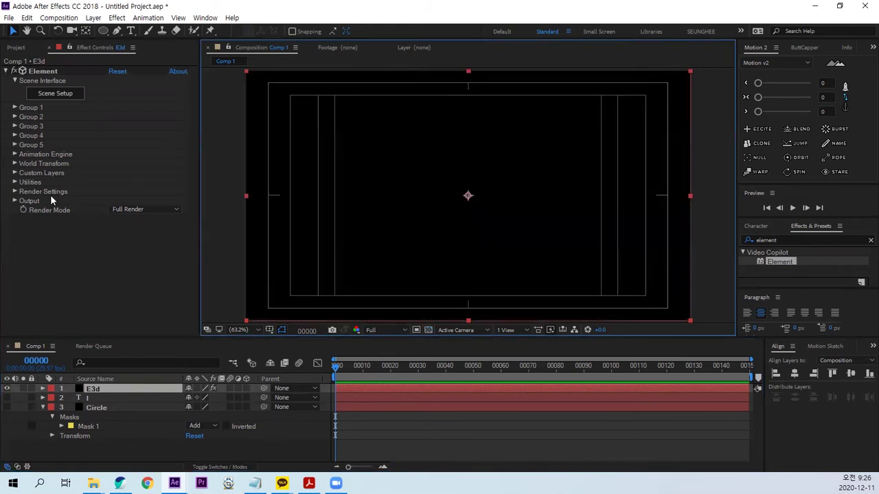
Step: Set Custom Layers Path Layer 1 to the cat text and Path Layer 2 to Circle
left_click(15, 173)
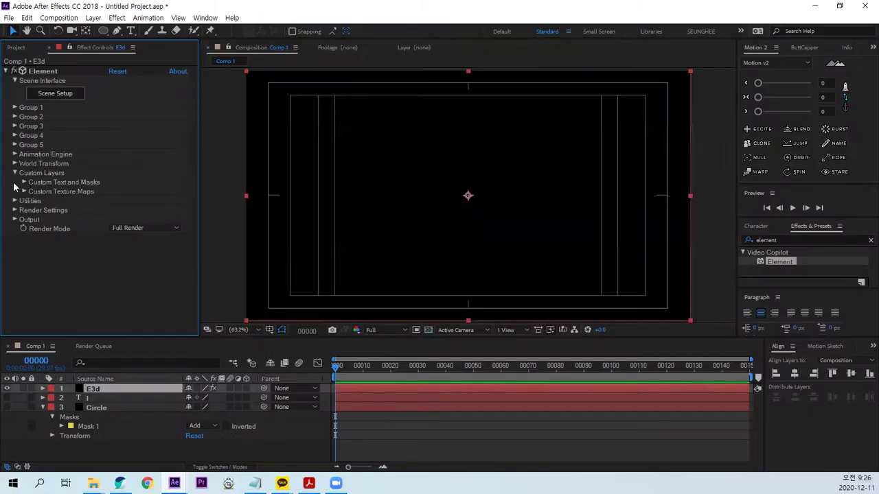
left_click(24, 183)
left_click(130, 191)
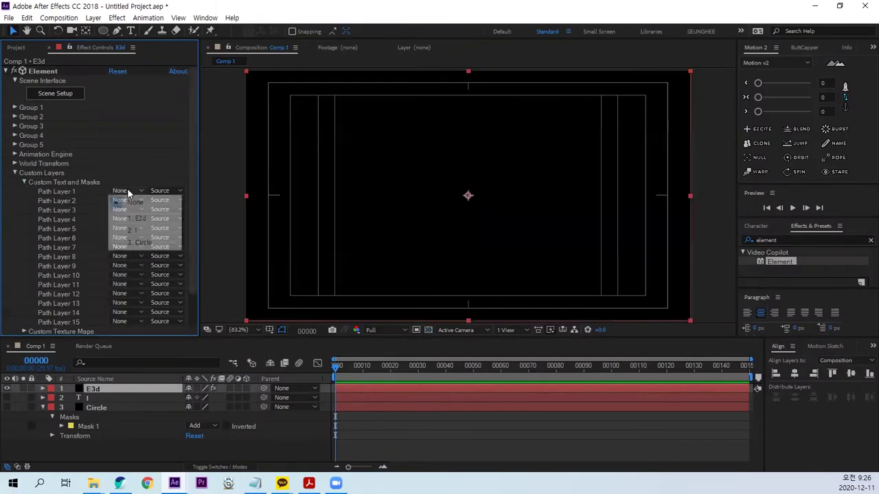
left_click(135, 231)
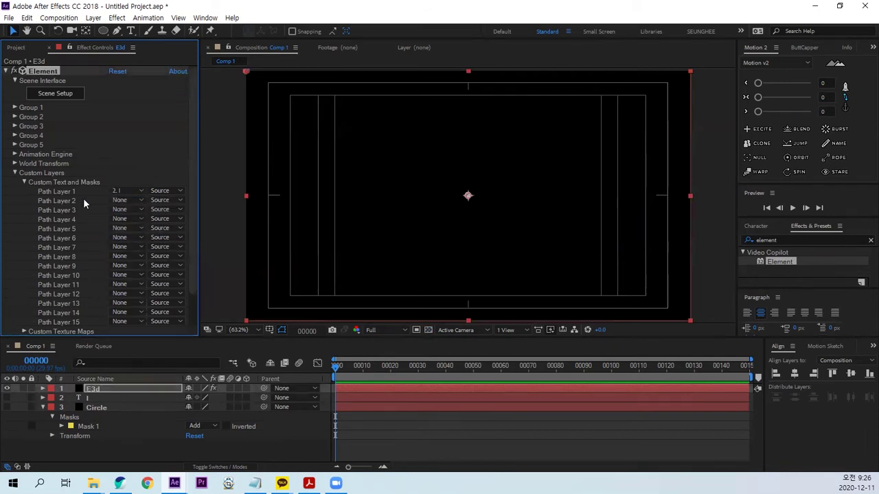
left_click(121, 200)
left_click(140, 252)
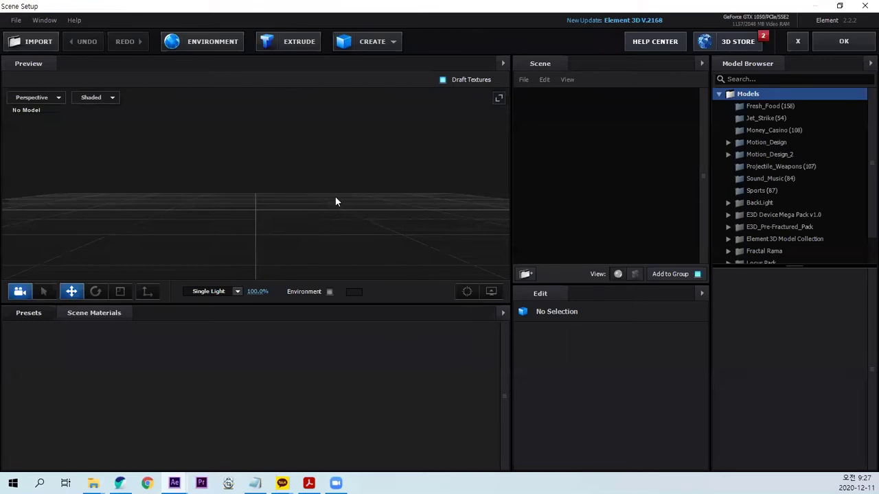
Step: Extrude the cat custom path into a 3D model in Element 3D
left_click(297, 42)
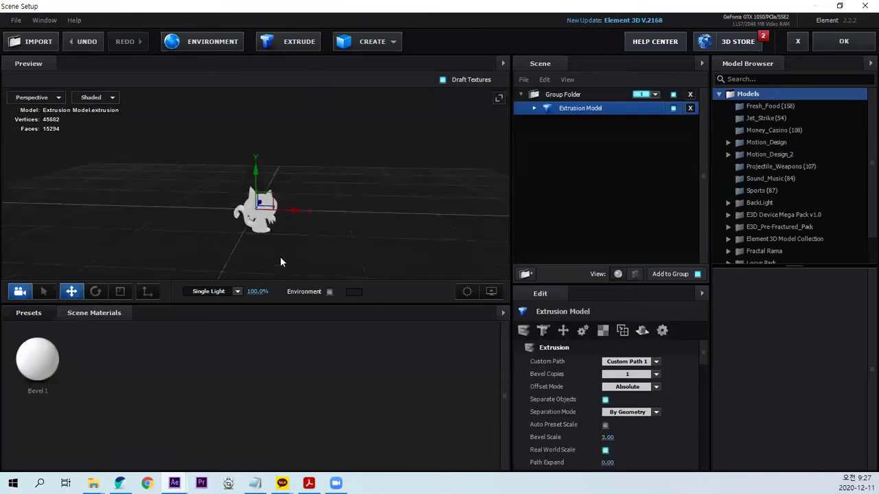
left_click_drag(269, 232, 327, 251)
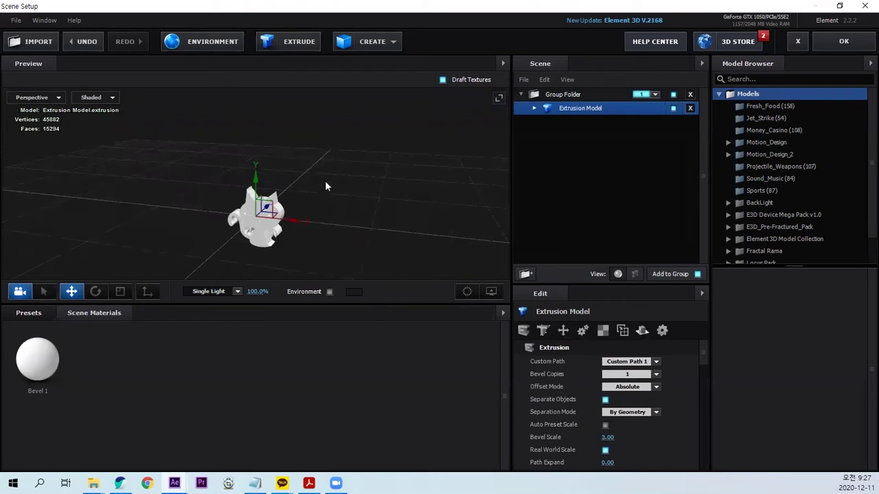
scroll(326, 182, "up", 3)
left_click_drag(332, 188, 449, 244)
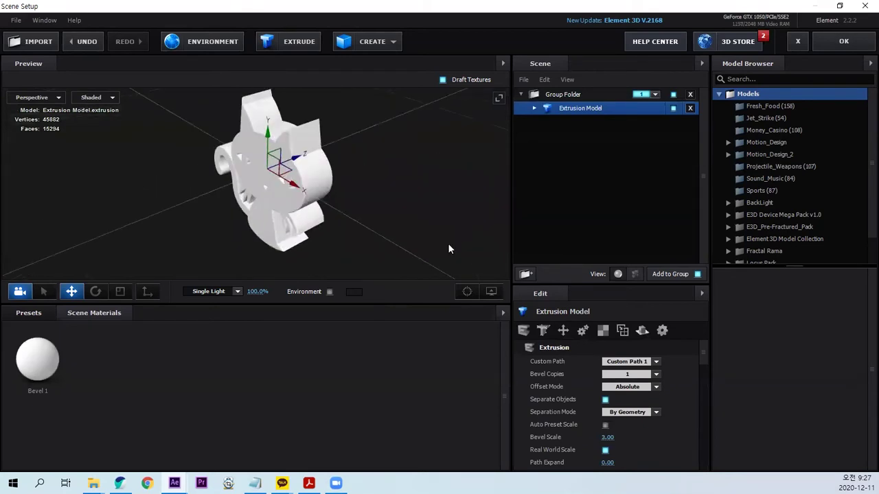
Step: Select the model's Bevel 1 material and reduce its Extrude to 0.34
left_click(534, 108)
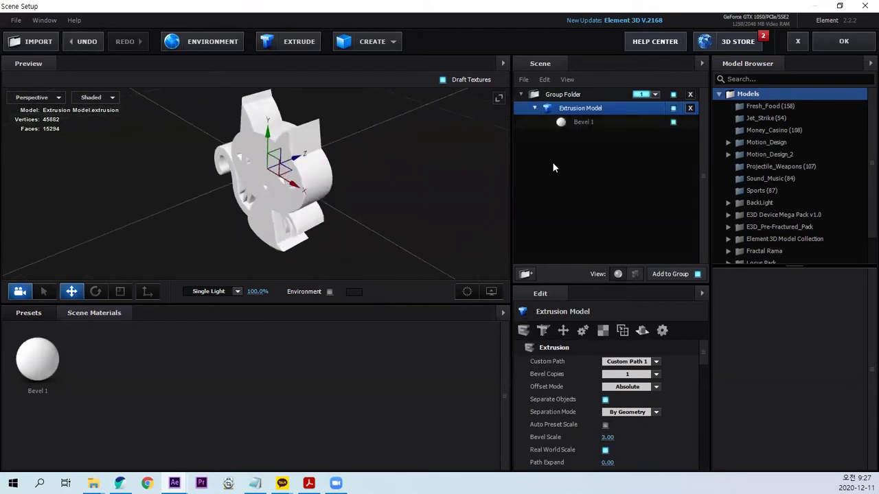
left_click(584, 122)
mouse_move(381, 222)
left_mouse_down()
mouse_move(377, 175)
mouse_move(349, 172)
left_mouse_up()
left_click_drag(441, 221, 470, 228)
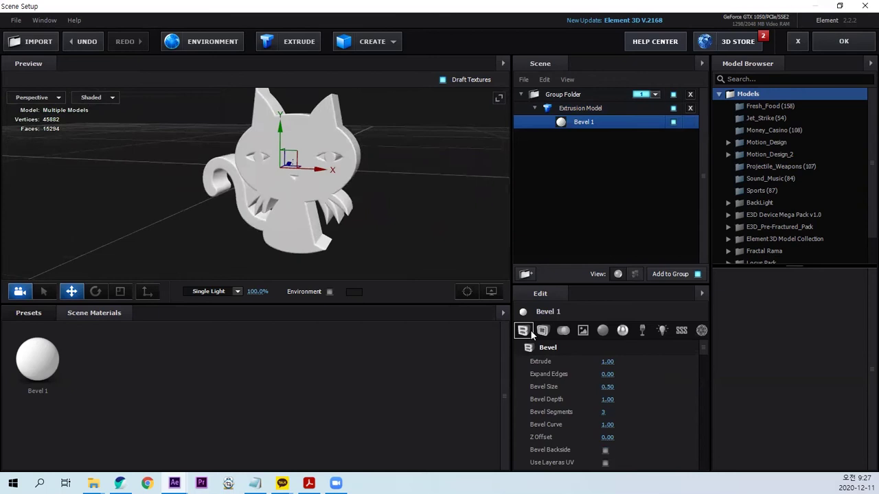
left_click_drag(606, 361, 584, 361)
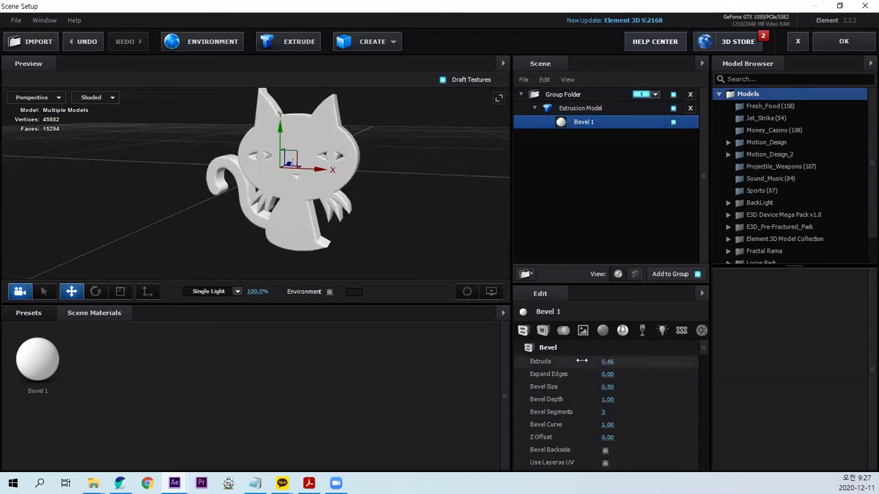
left_click_drag(425, 226, 377, 238)
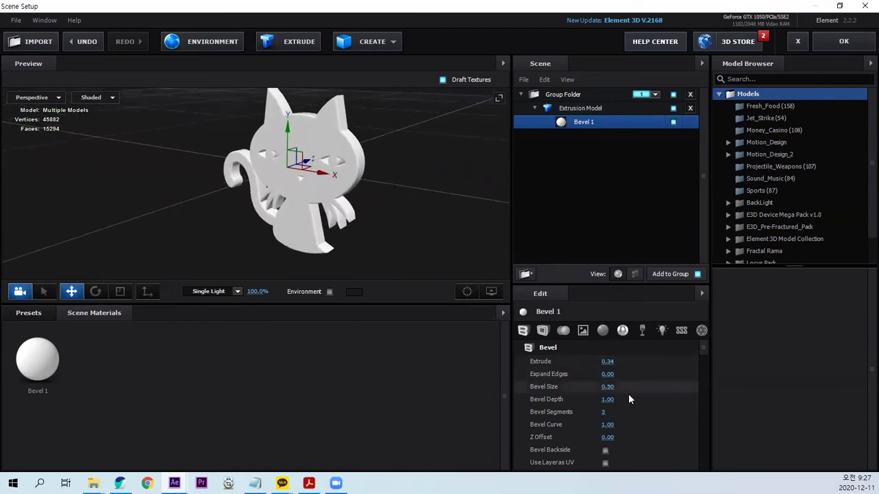
Step: Set Bevel 1's Bevel Size to 0.30
left_click(607, 387)
type("0.3")
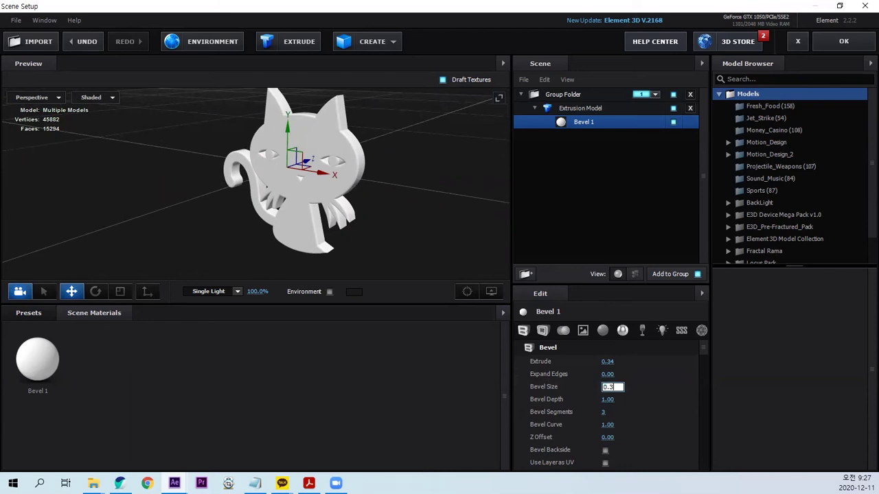
key("Return")
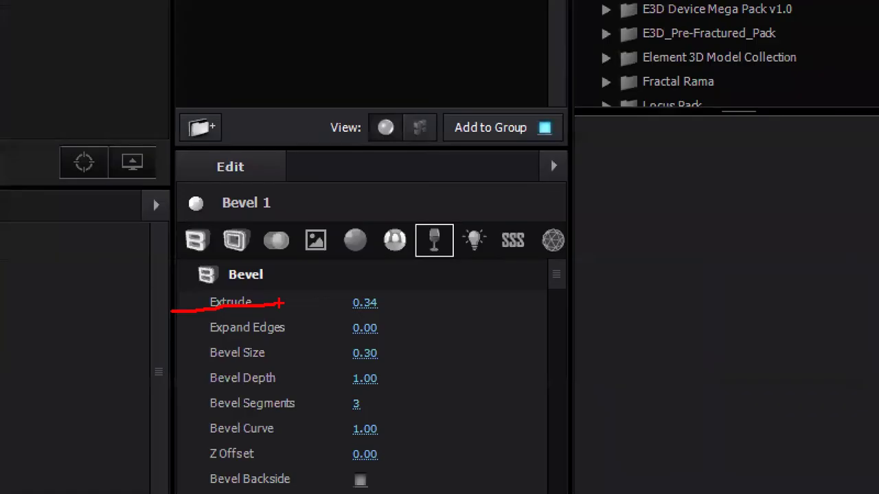
left_click_drag(374, 287, 390, 307)
left_click_drag(189, 360, 261, 363)
left_click_drag(337, 366, 395, 360)
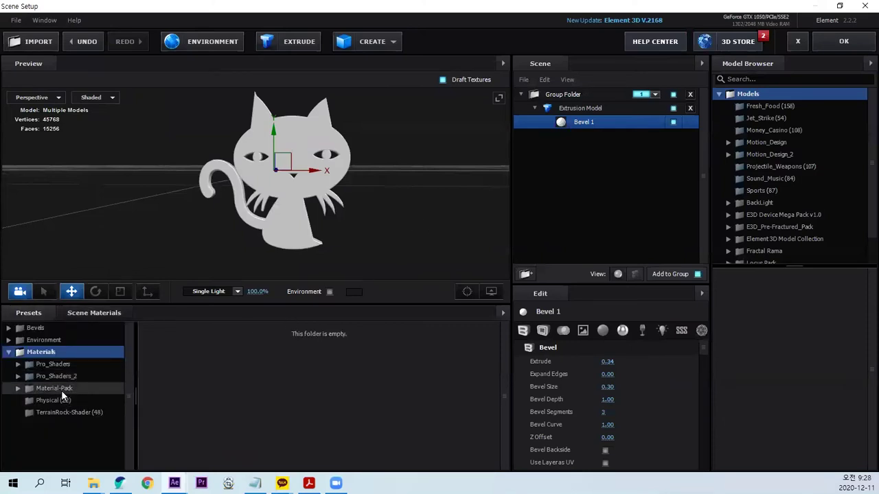
Step: Browse the Material-Pack presets, looking through the Metal and Physical folders
double_click(63, 388)
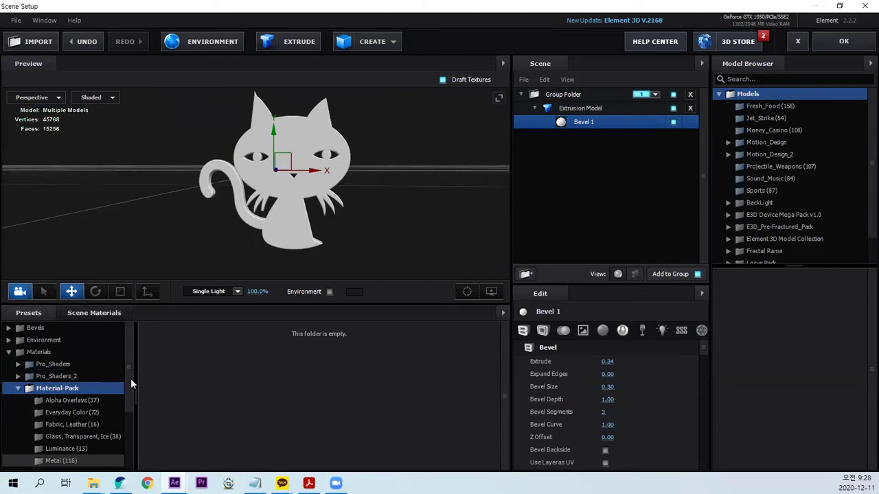
left_click(60, 461)
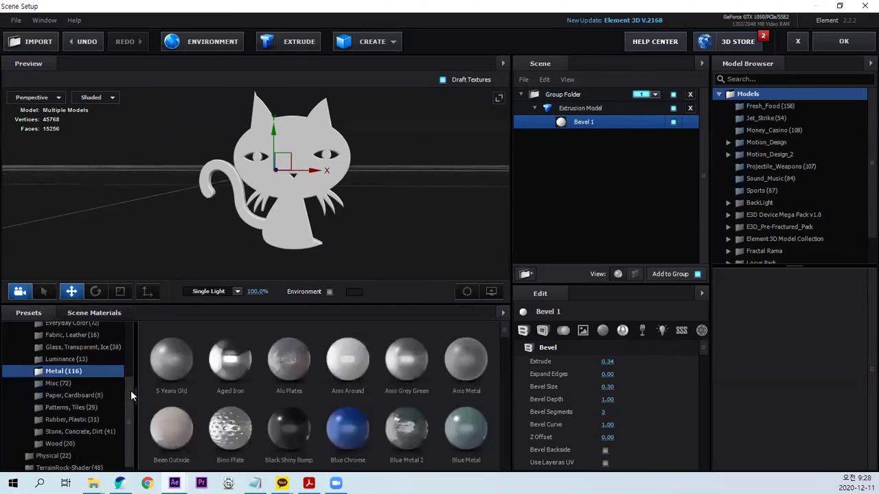
scroll(77, 452, "down", 1)
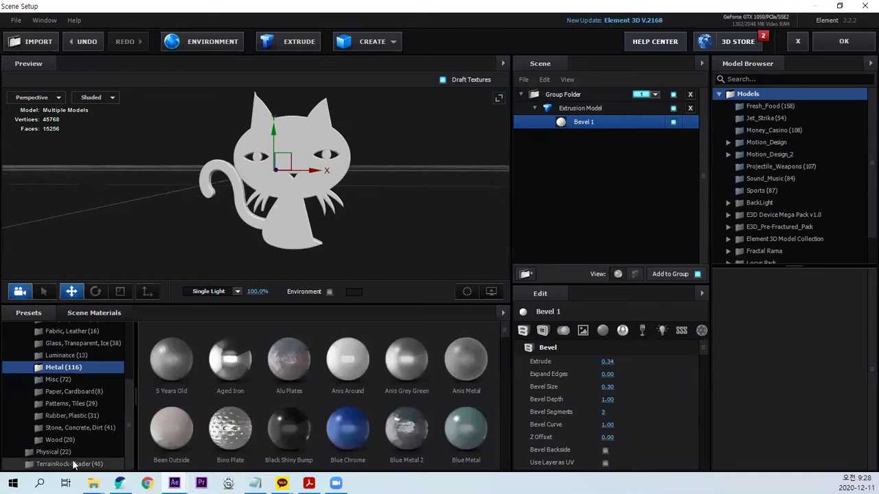
left_click(64, 450)
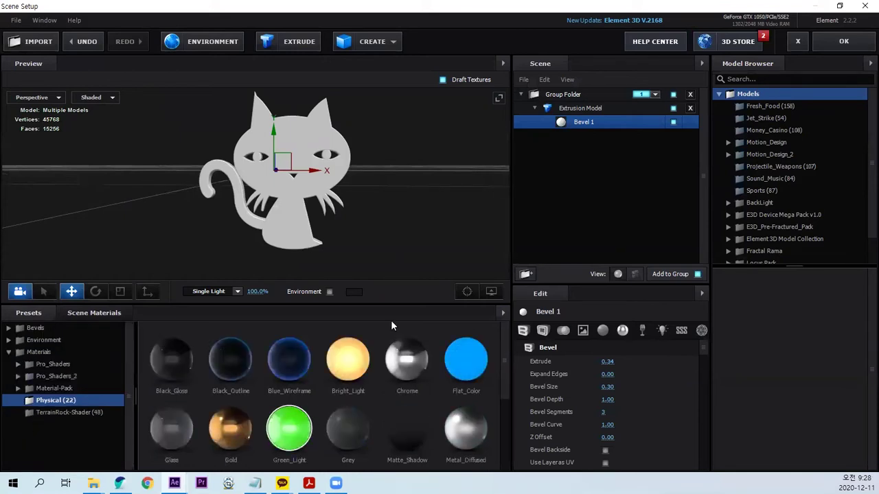
left_click(55, 388)
scroll(79, 405, "down", 3)
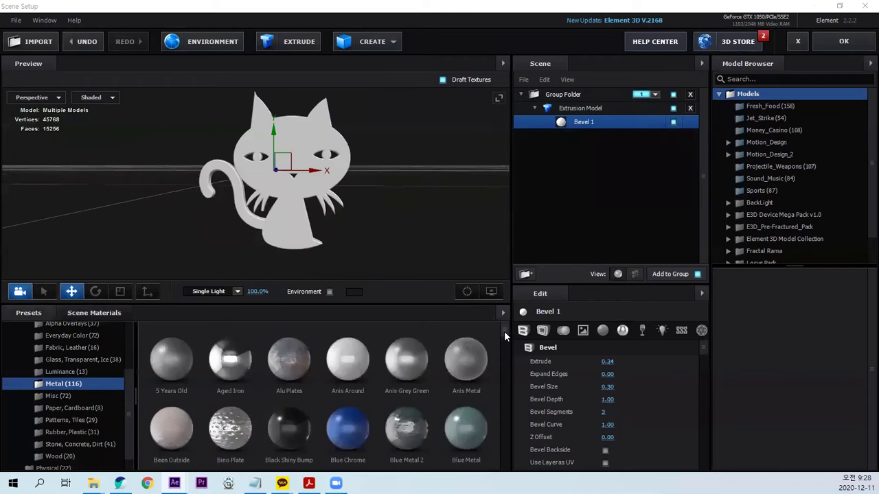
Step: Try the Black Shiny Bump and Blue Chrome metal materials on the cat
left_click_drag(504, 331, 504, 453)
scroll(504, 452, "up", 5)
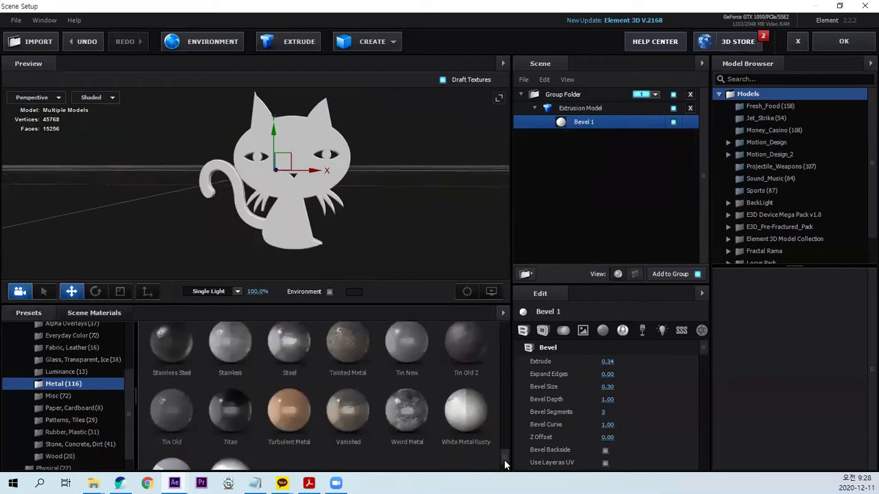
scroll(507, 395, "up", 2)
scroll(508, 380, "up", 2)
scroll(508, 362, "up", 2)
scroll(508, 353, "up", 2)
scroll(508, 342, "up", 2)
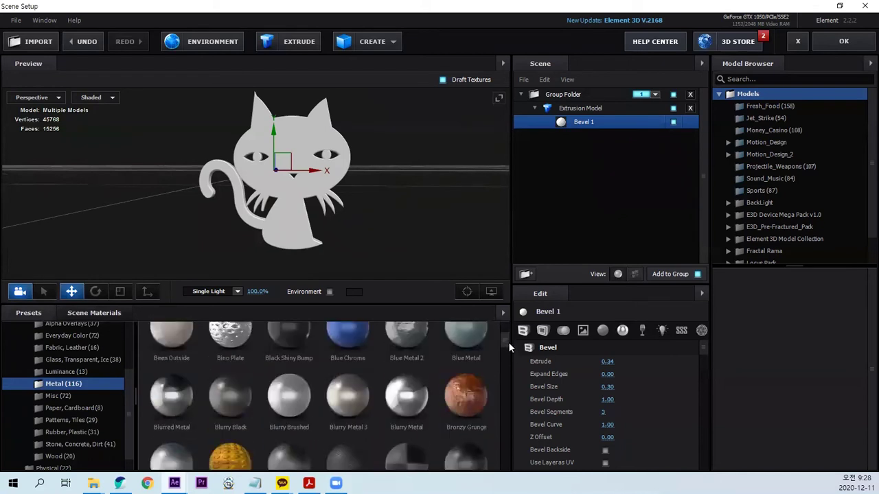
scroll(511, 337, "up", 2)
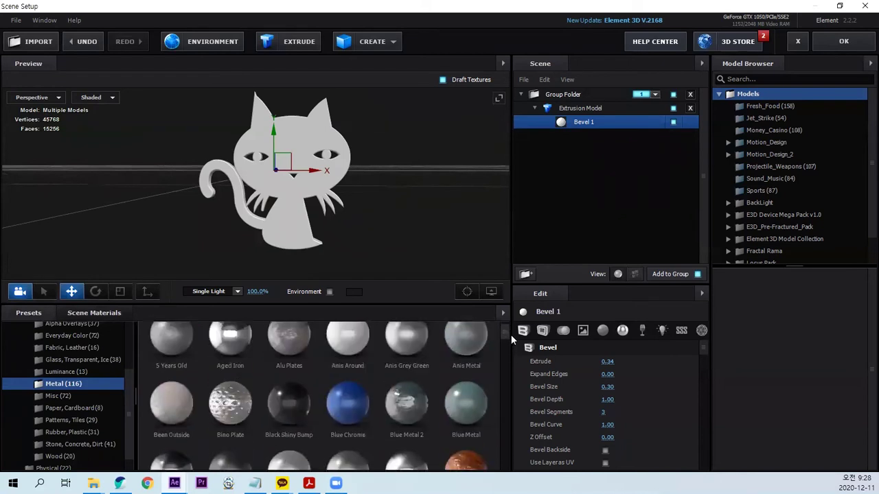
scroll(373, 382, "up", 1)
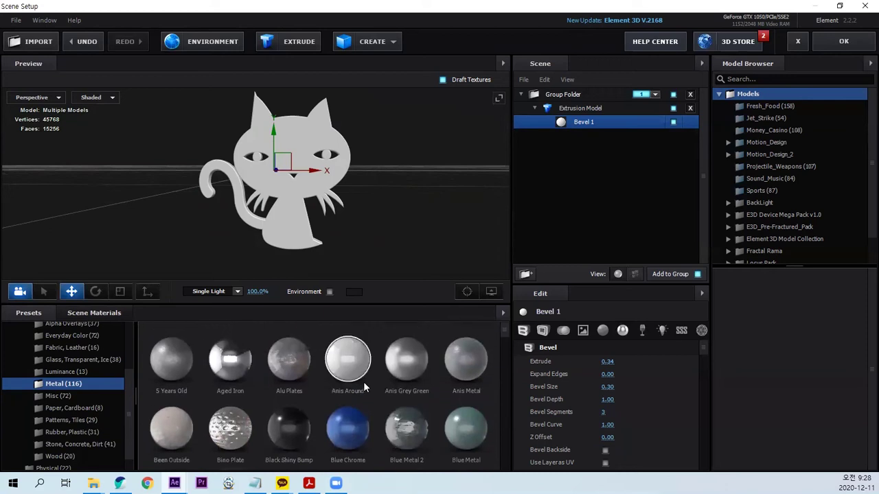
scroll(508, 337, "down", 2)
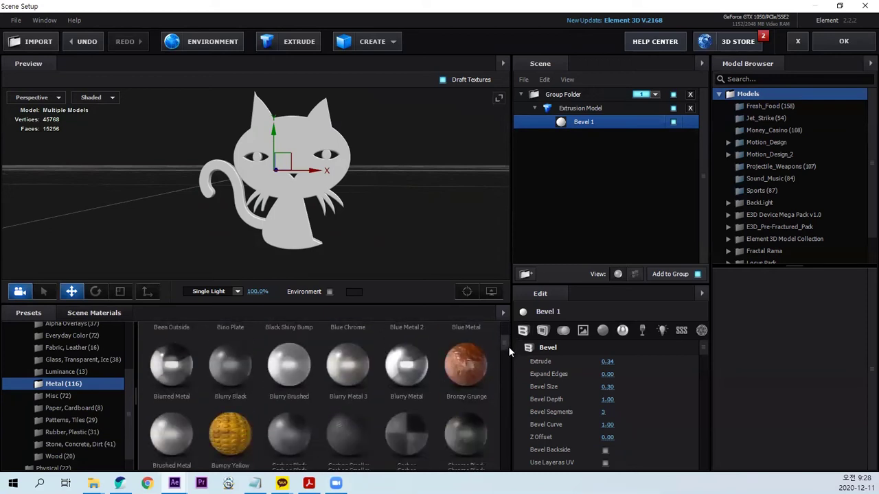
scroll(511, 338, "up", 2)
mouse_move(288, 423)
left_mouse_down()
mouse_move(298, 207)
mouse_move(342, 243)
left_mouse_up()
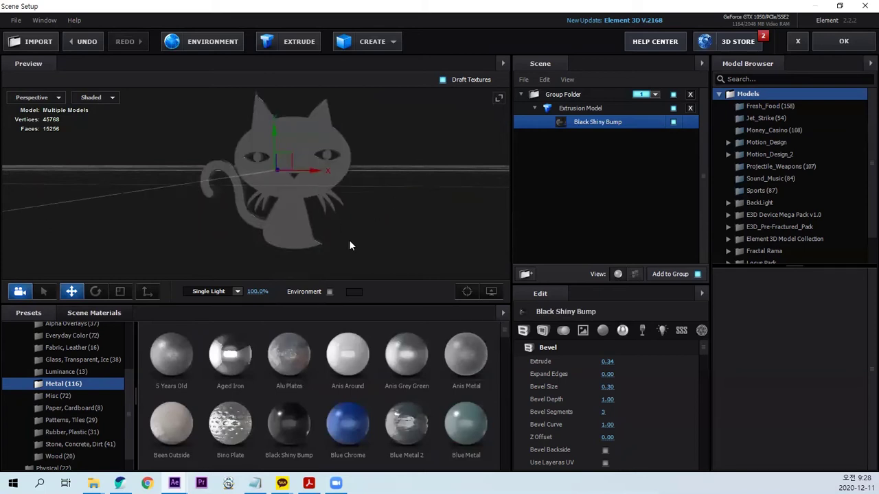
left_click_drag(350, 415, 386, 239)
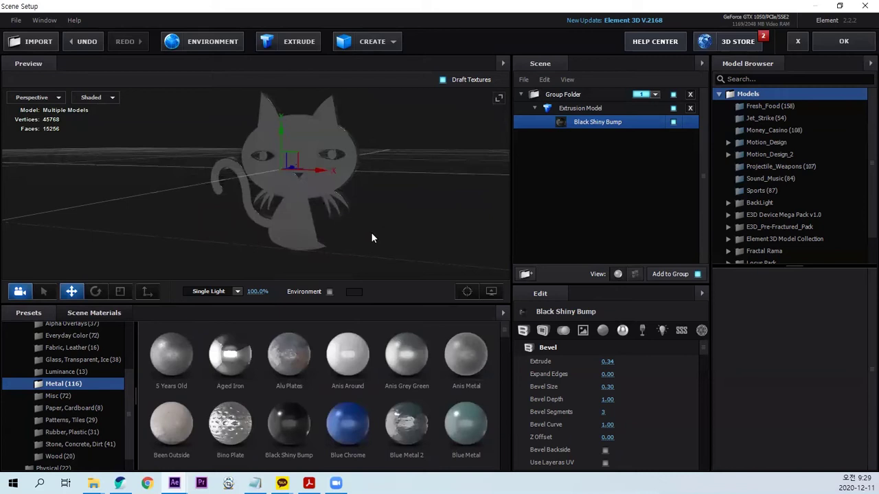
left_click_drag(364, 418, 295, 206)
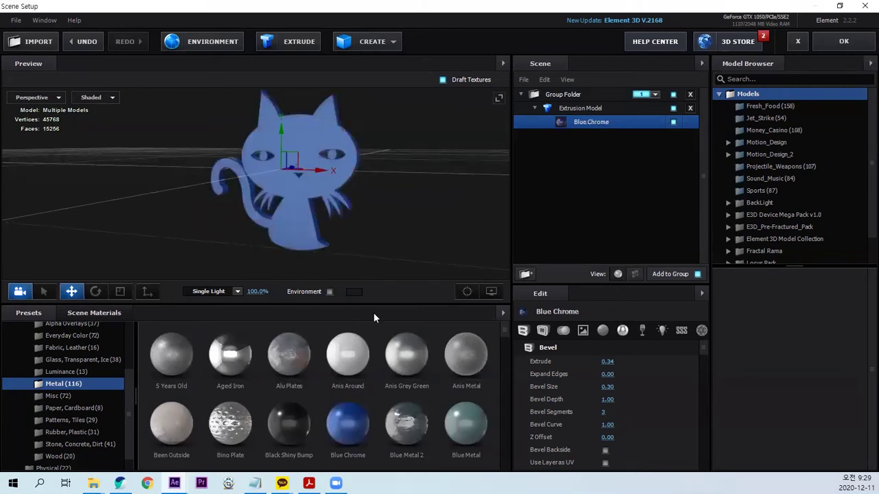
Step: Try Blue Metal 2, then settle on the Aged Iron material for the cat
left_click_drag(405, 431, 334, 210)
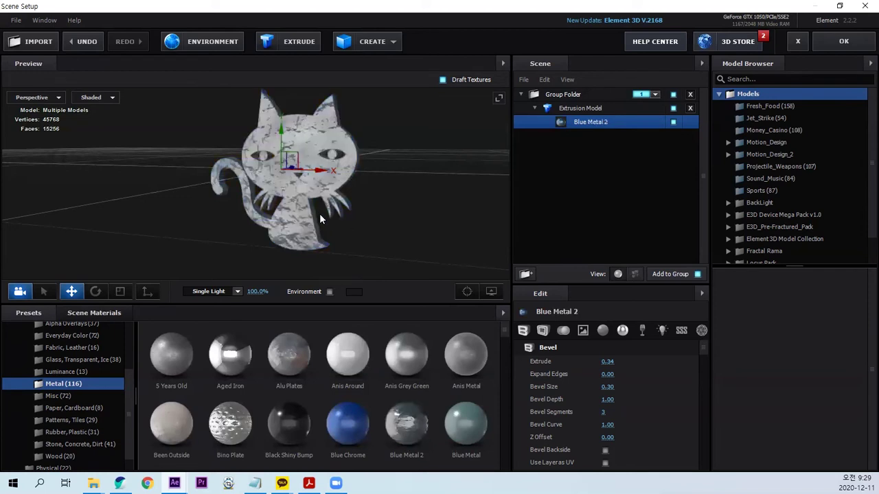
left_click_drag(379, 238, 415, 252)
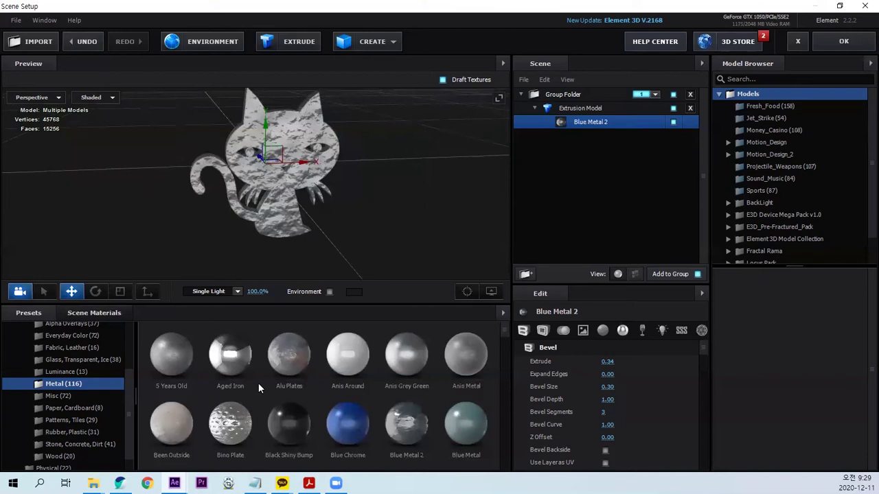
mouse_move(230, 354)
left_mouse_down()
mouse_move(361, 217)
mouse_move(328, 228)
left_mouse_up()
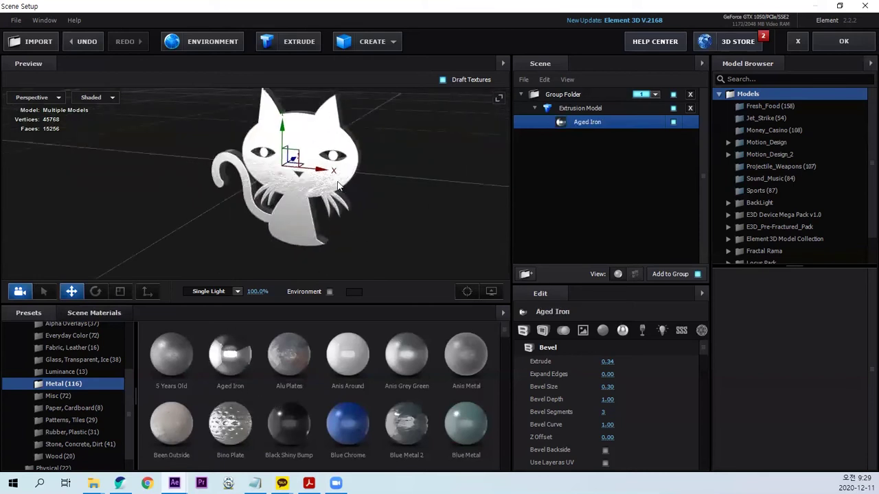
left_click_drag(337, 187, 328, 180)
scroll(328, 181, "up", 3)
mouse_move(440, 197)
left_mouse_down()
mouse_move(335, 218)
mouse_move(352, 239)
left_mouse_up()
scroll(381, 215, "down", 3)
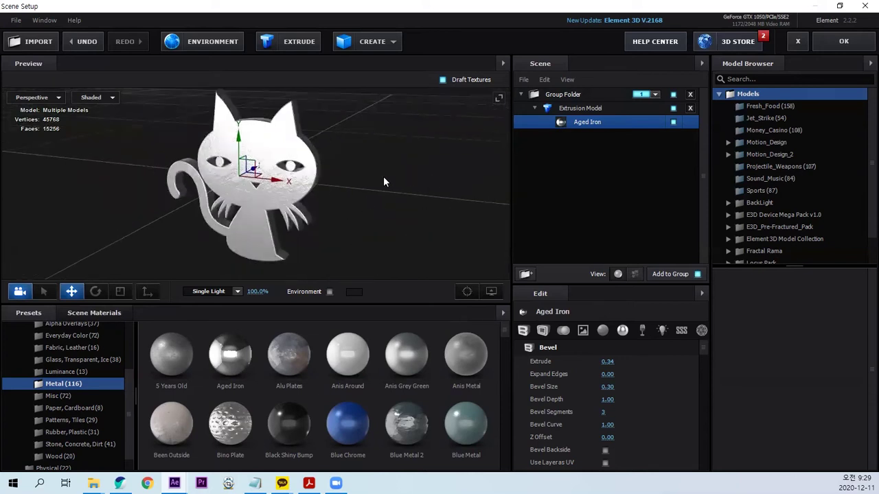
Step: Add a new extrusion model to the Element 3D scene
left_click(294, 41)
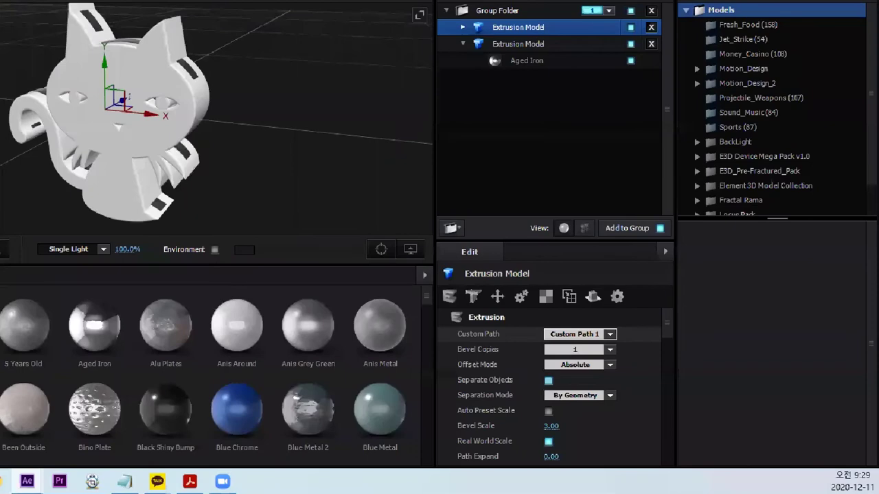
left_click_drag(448, 361, 496, 358)
left_click_drag(177, 213, 254, 210)
left_click_drag(173, 256, 274, 248)
left_click_drag(395, 241, 412, 256)
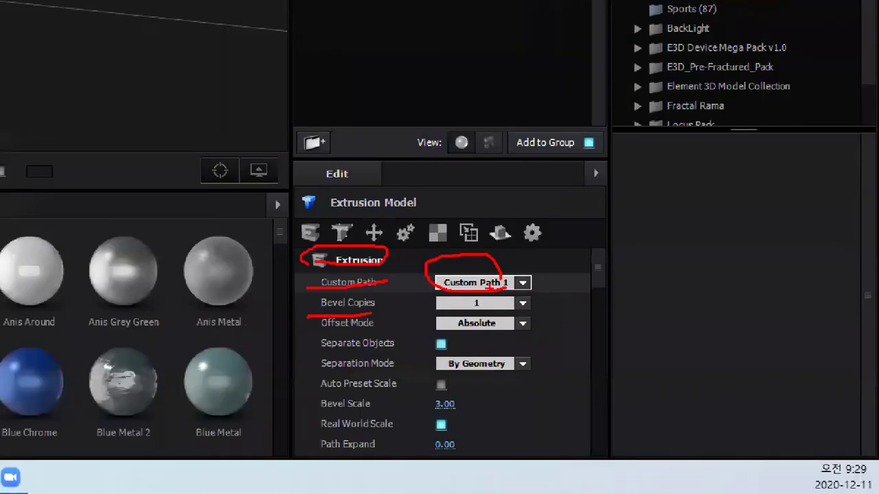
key("Escape")
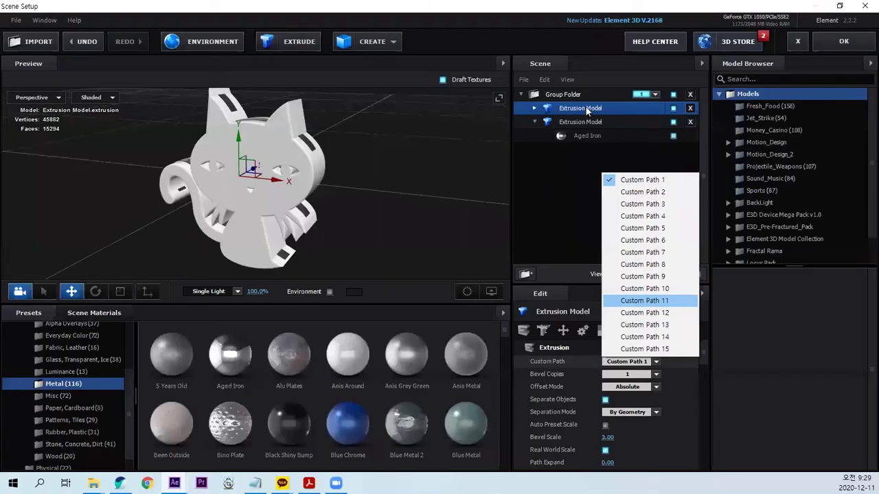
Step: Shape the new model from Custom Path 2 and move it into the Group Folder
left_click(643, 192)
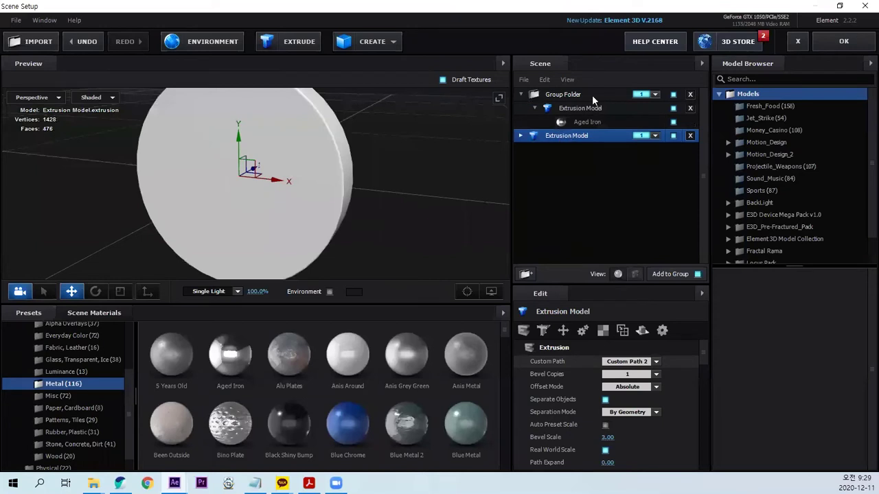
left_click_drag(561, 137, 592, 94)
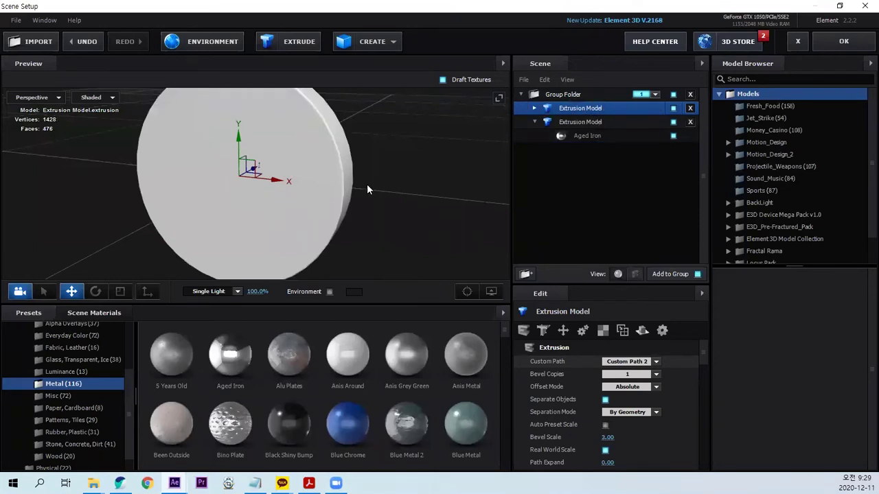
left_click_drag(364, 254, 376, 246)
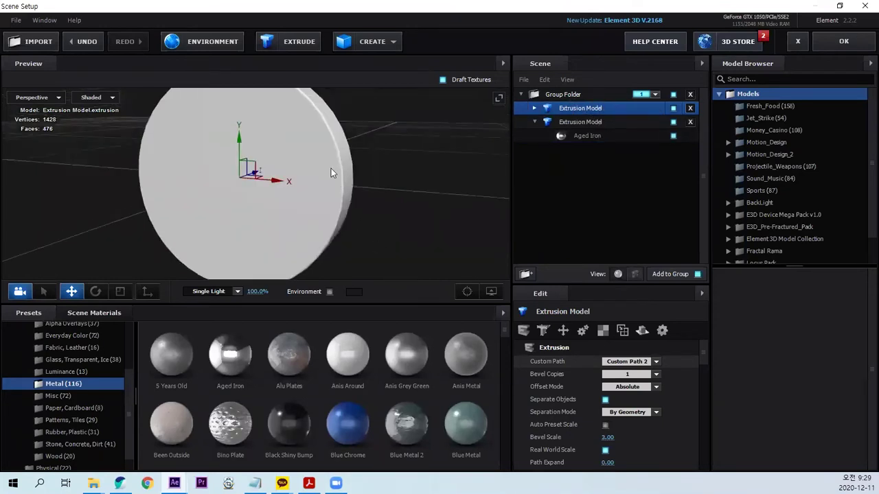
scroll(331, 173, "up", 2)
scroll(393, 197, "up", 2)
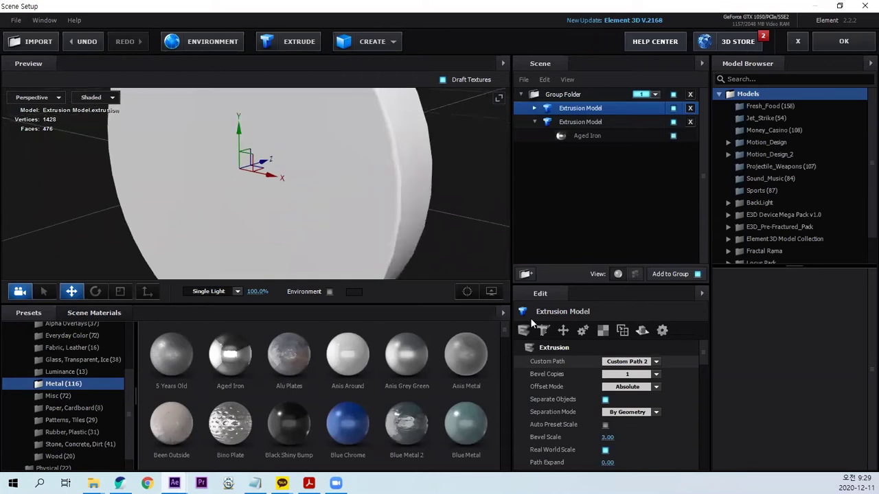
Step: Set the disc's Path Resolution to Extreme and expand it to show its bevel material
left_click(543, 331)
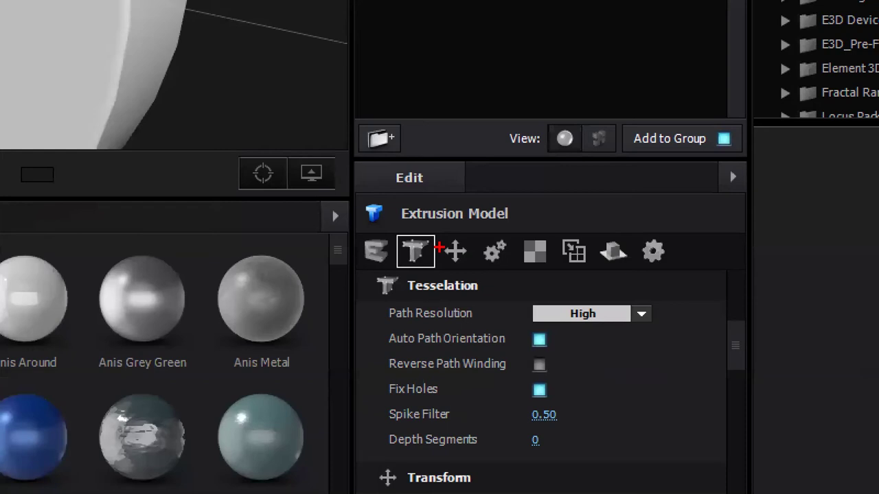
left_click_drag(440, 235, 431, 234)
left_click_drag(383, 293, 483, 293)
left_click_drag(591, 302, 583, 324)
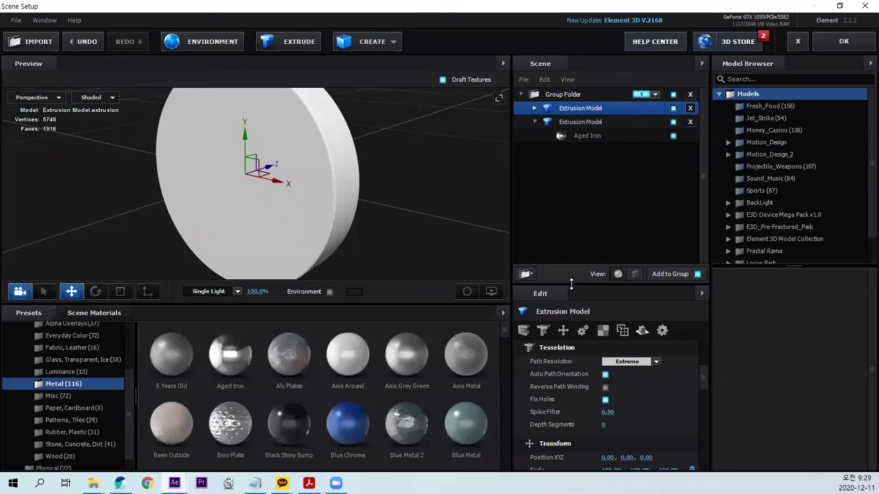
double_click(559, 108)
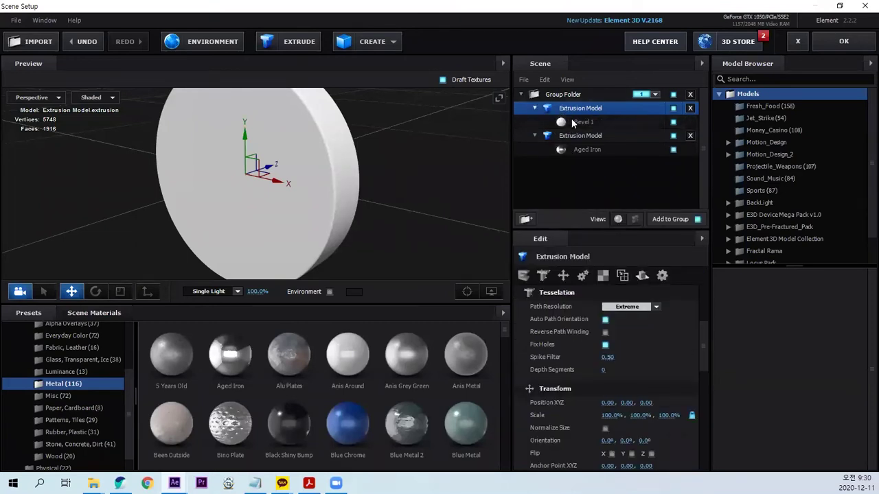
Step: Select the disc's Bevel 1 material and widen the ring's outline to 5.08
left_click(572, 121)
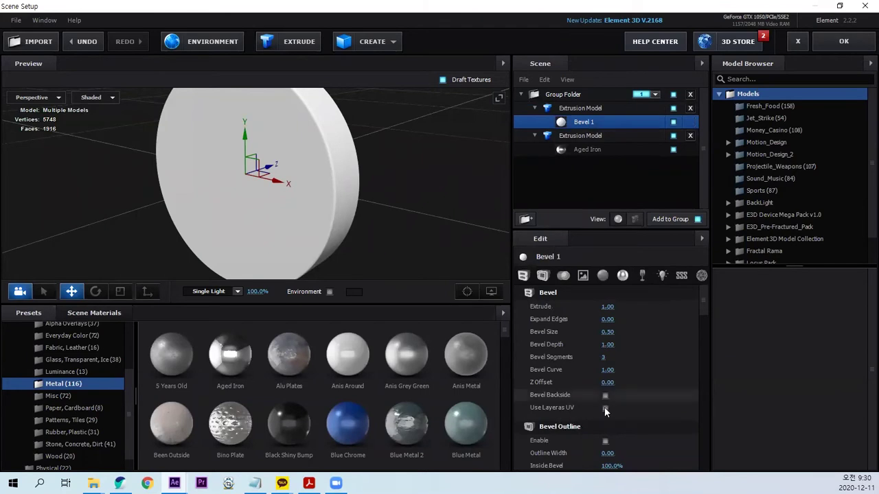
scroll(567, 405, "down", 1)
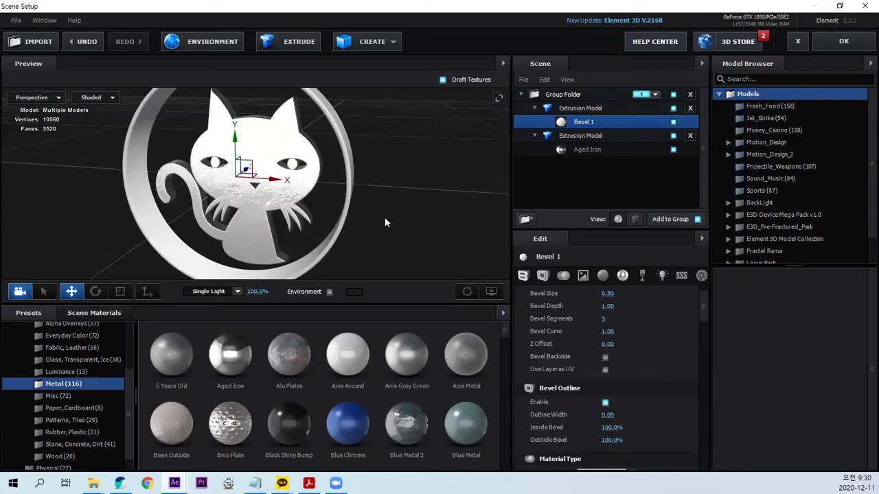
scroll(382, 219, "down", 2)
scroll(376, 229, "down", 1)
scroll(368, 231, "down", 1)
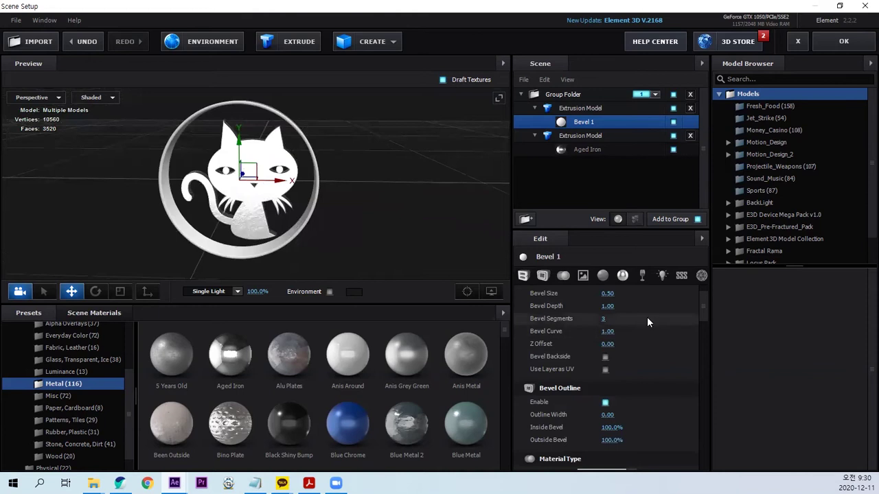
scroll(651, 317, "up", 2)
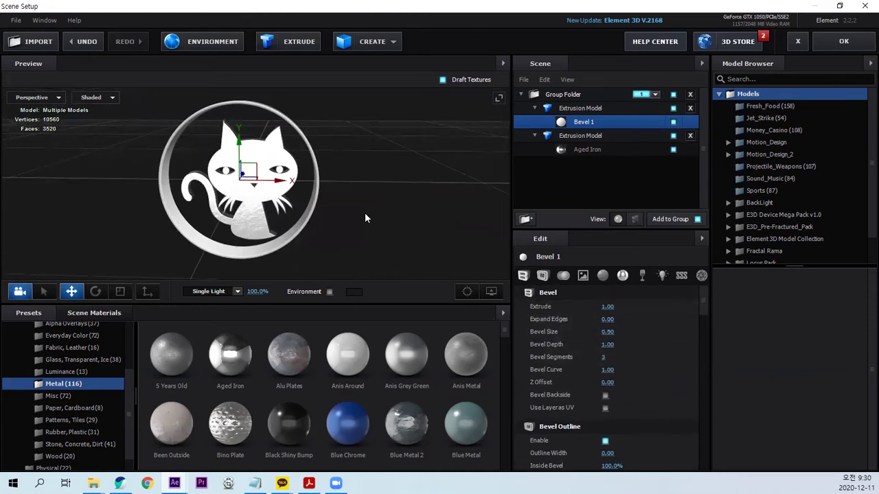
left_click_drag(364, 218, 334, 231)
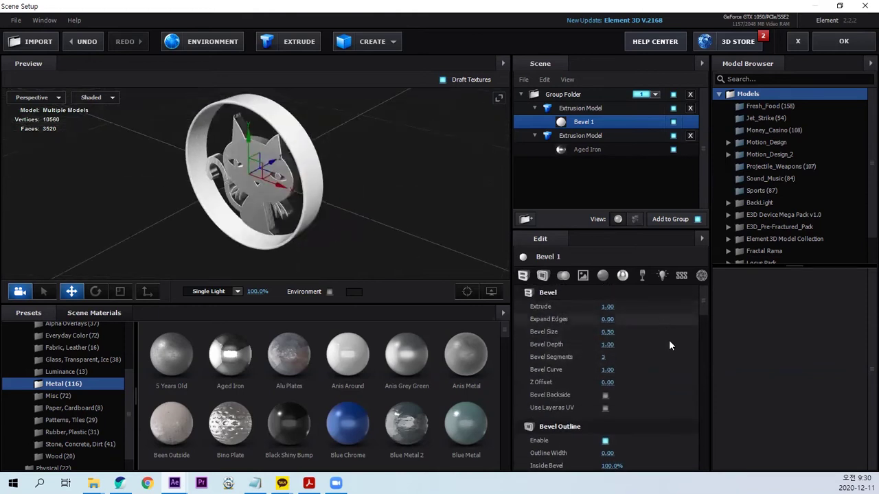
scroll(627, 407, "down", 2)
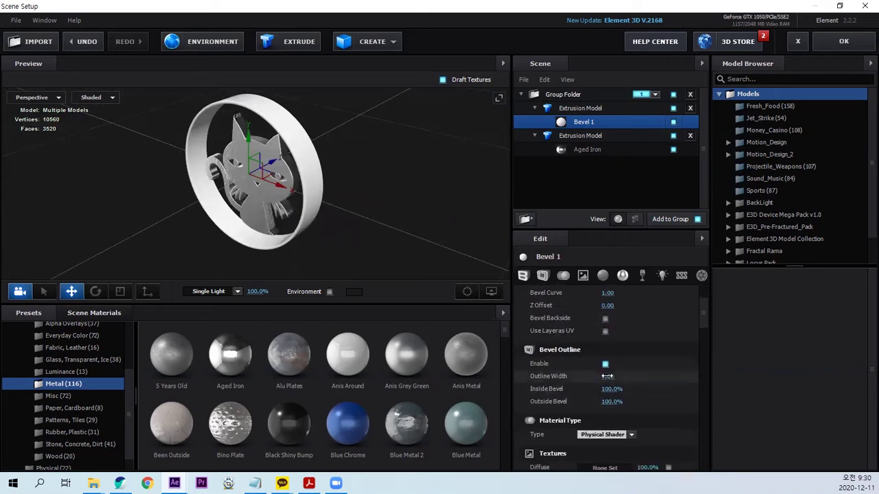
left_click_drag(607, 376, 849, 338)
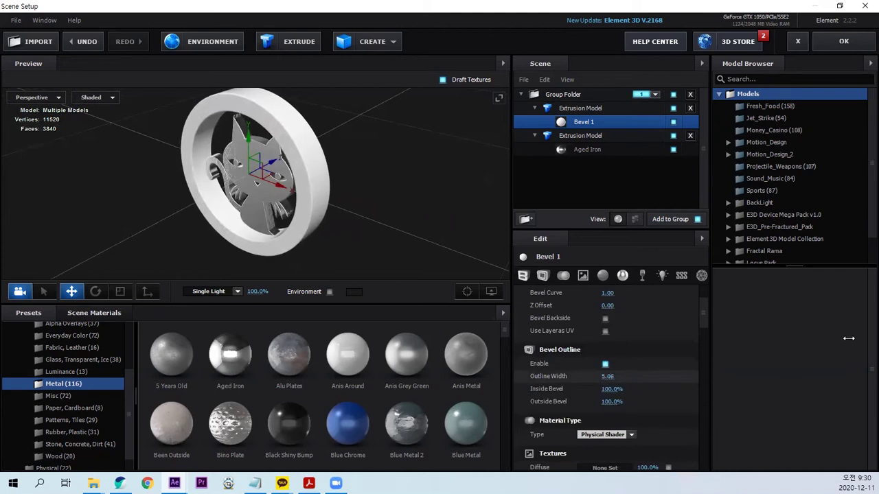
left_click_drag(363, 245, 385, 236)
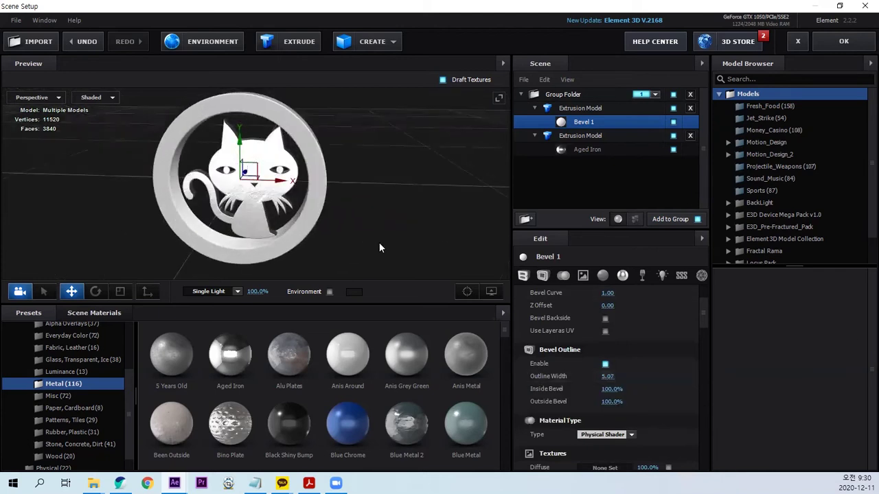
Step: Set Outline Width to 4.62, Expand Edges to 1.14, and Outside Bevel up to 1194%
left_click_drag(608, 377, 730, 319)
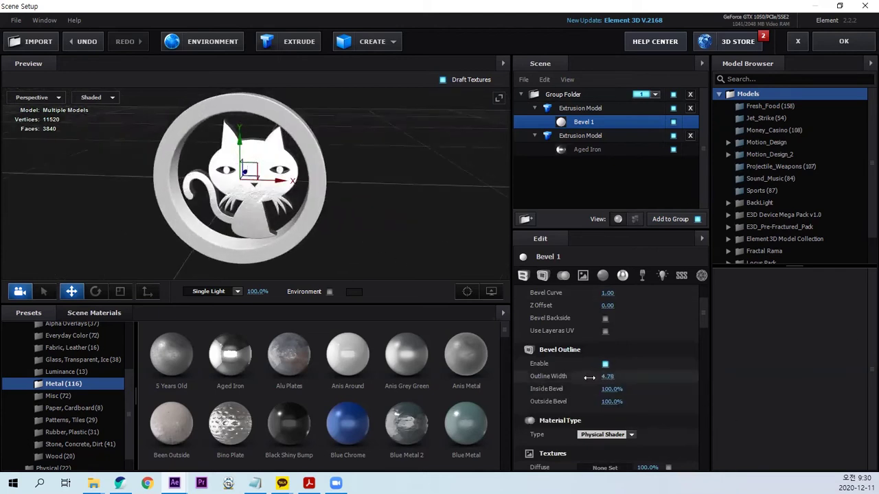
scroll(694, 318, "up", 3)
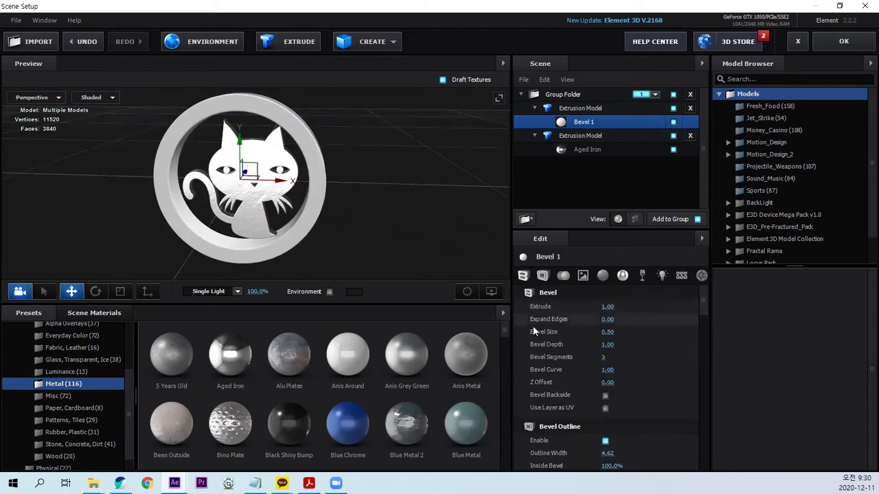
mouse_move(607, 319)
left_mouse_down()
mouse_move(719, 319)
mouse_move(714, 329)
left_mouse_up()
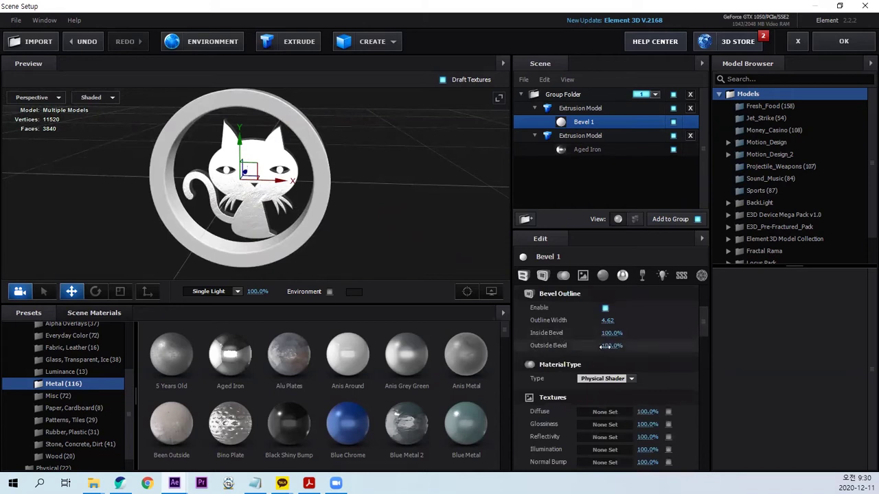
mouse_move(609, 345)
left_mouse_down()
mouse_move(770, 330)
mouse_move(869, 304)
left_mouse_up()
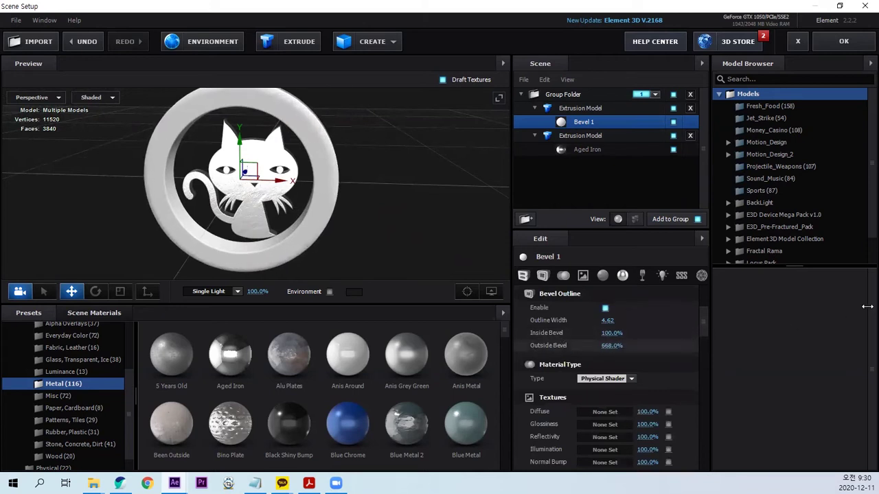
left_click_drag(377, 219, 324, 238)
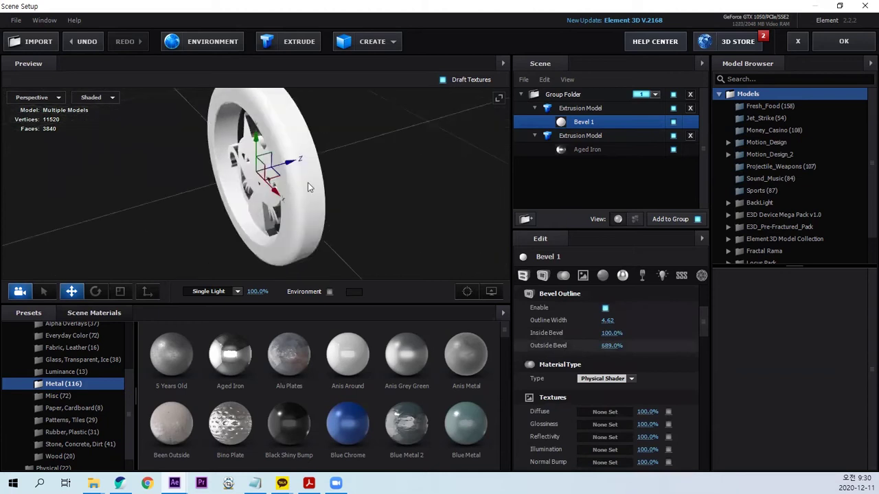
left_click_drag(612, 346, 867, 340)
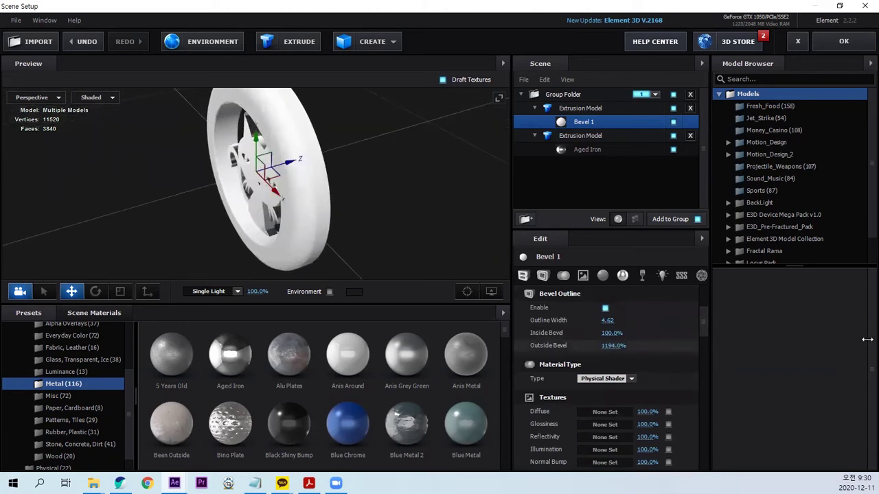
mouse_move(352, 205)
left_mouse_down()
mouse_move(445, 208)
mouse_move(442, 220)
left_mouse_up()
Step: Thin the outline width, ease Outside Bevel back to about 1026%, and reduce Expand Edges
left_click_drag(607, 320, 575, 325)
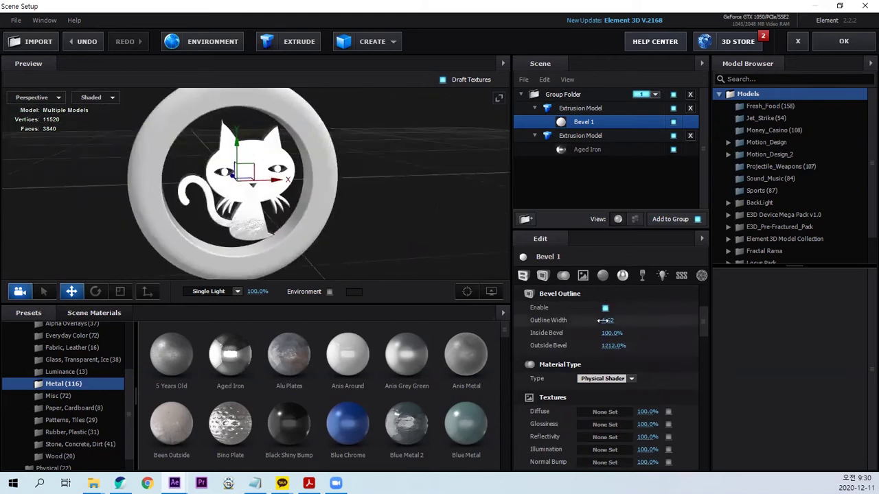
scroll(663, 324, "up", 2)
scroll(614, 412, "up", 2)
scroll(647, 384, "down", 3)
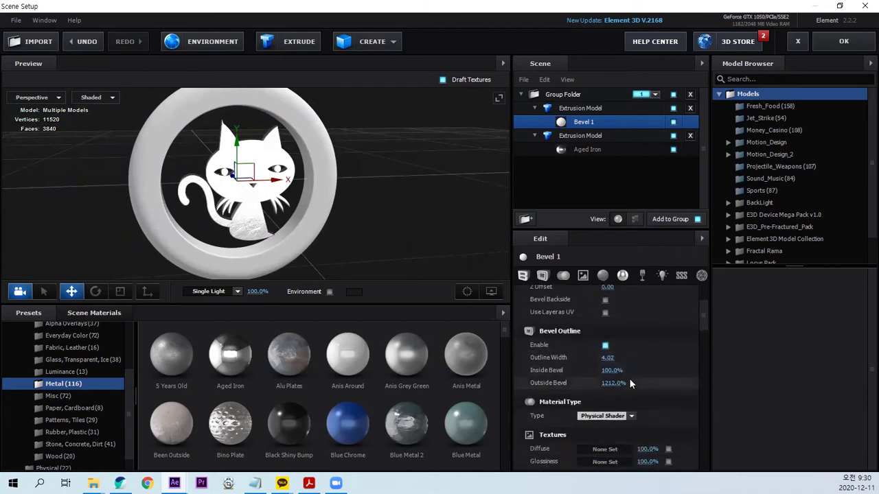
left_click_drag(613, 345, 529, 350)
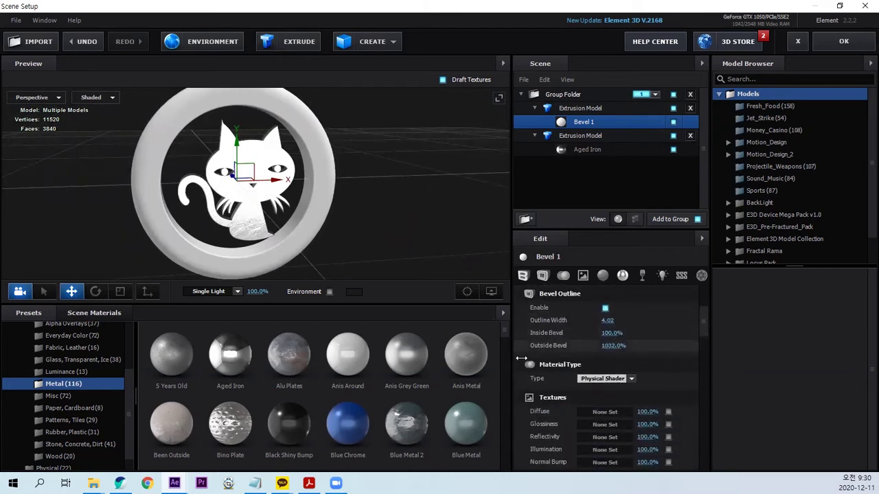
scroll(623, 316, "up", 2)
scroll(625, 320, "up", 1)
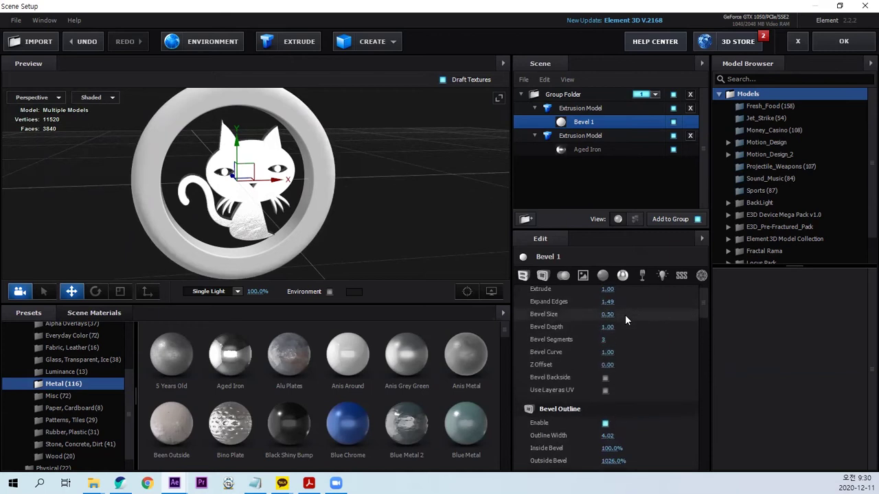
left_click_drag(607, 302, 561, 303)
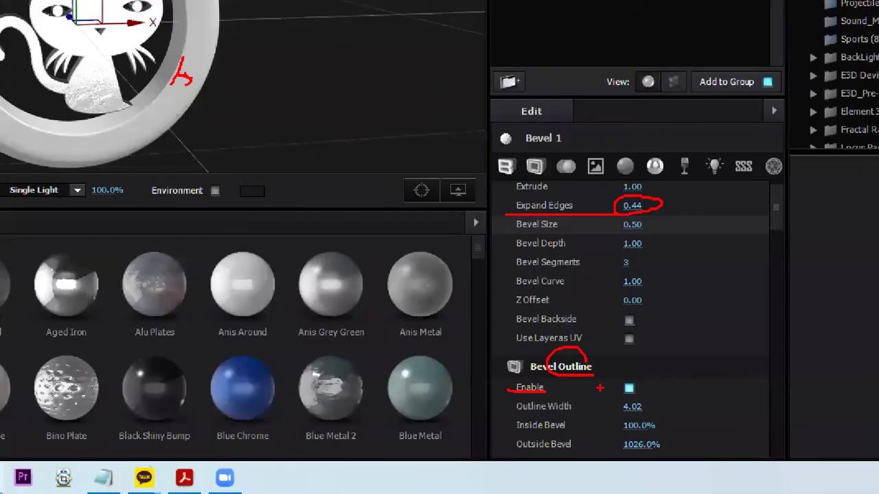
Step: Set Expand Edges to 0.44 and Outline Width to 4.00, then enable Bevel Backside
left_click_drag(184, 82, 213, 103)
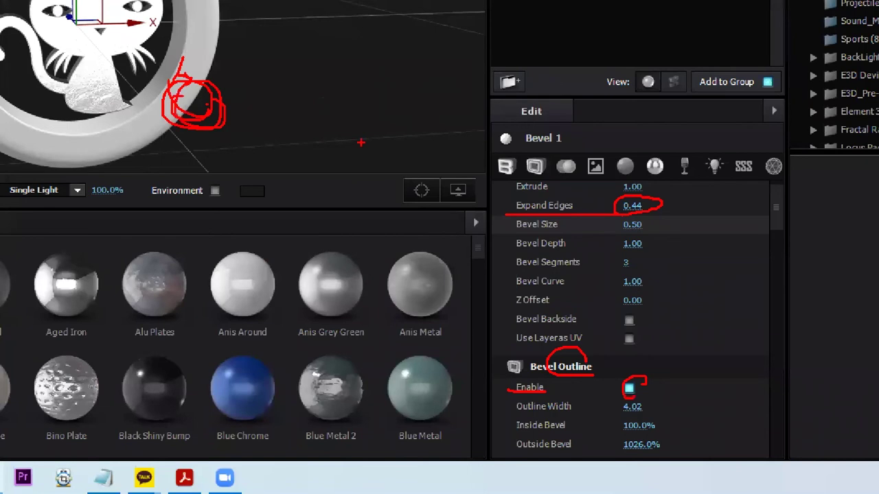
left_click_drag(644, 378, 626, 395)
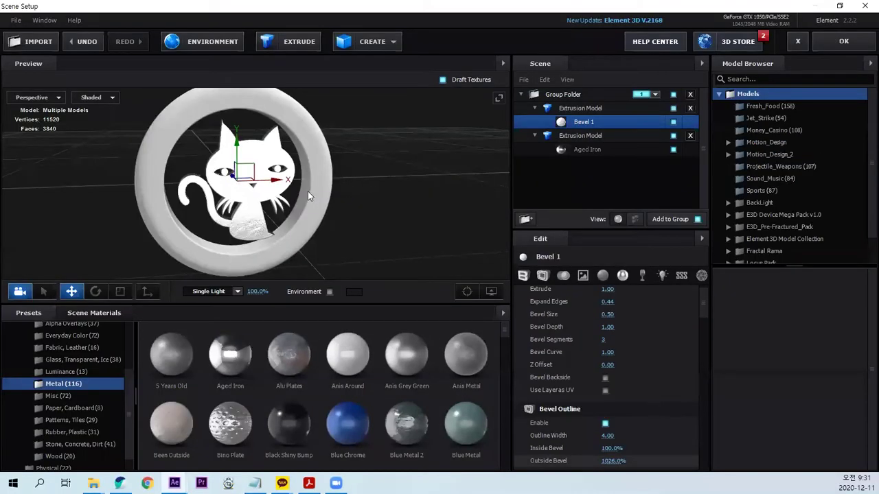
left_click_drag(320, 194, 353, 194)
left_click_drag(275, 170, 302, 172)
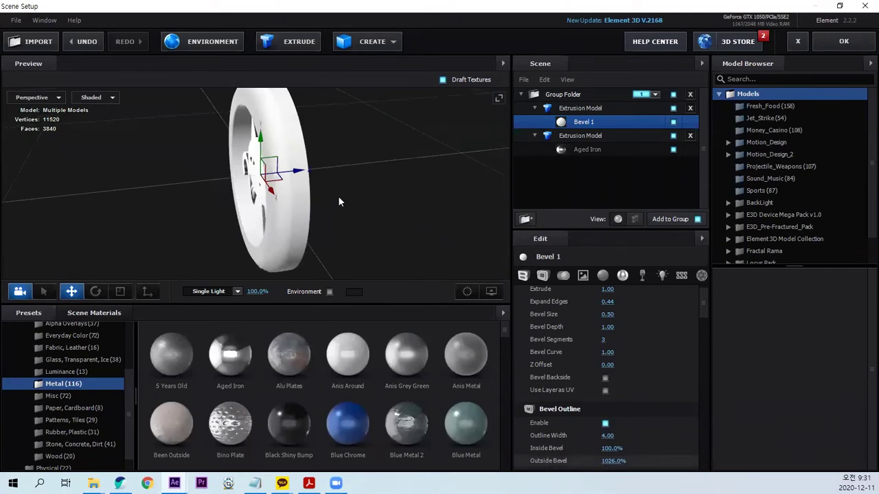
left_click_drag(311, 217, 316, 221)
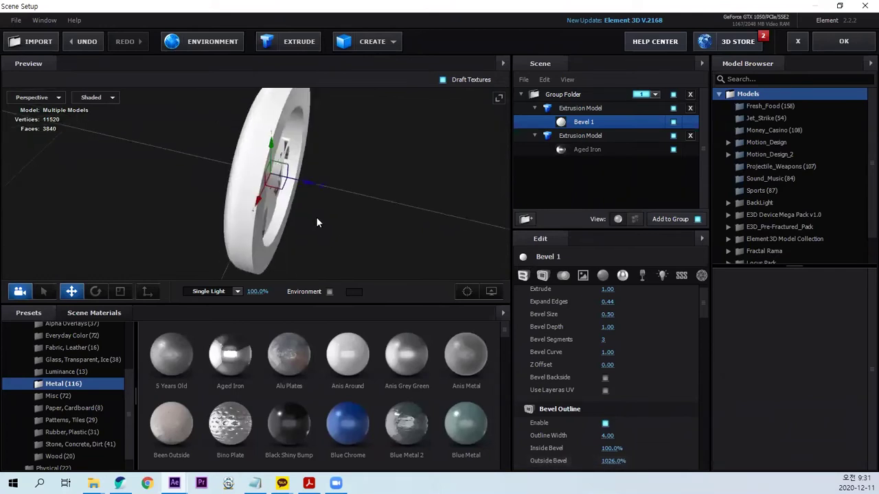
left_click(605, 378)
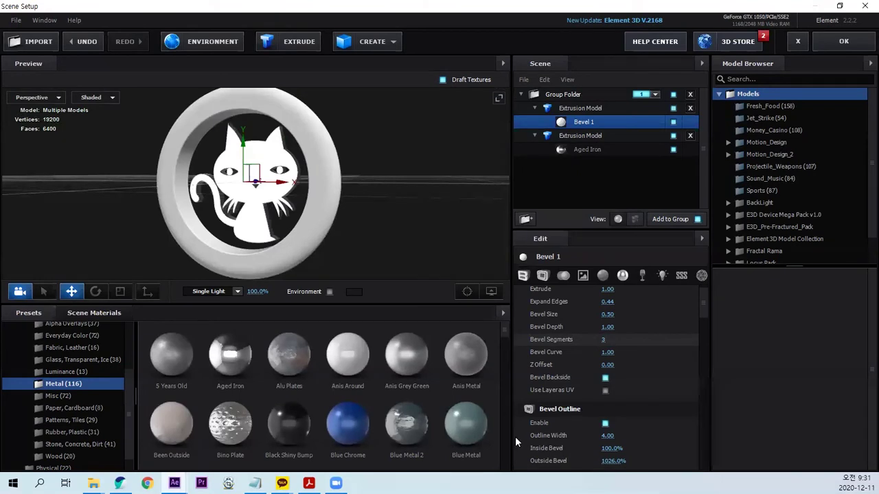
Step: Apply the Titan metal preset to the ring's Bevel 1 in the Scene tree
scroll(517, 445, "down", 10)
scroll(269, 378, "down", 5)
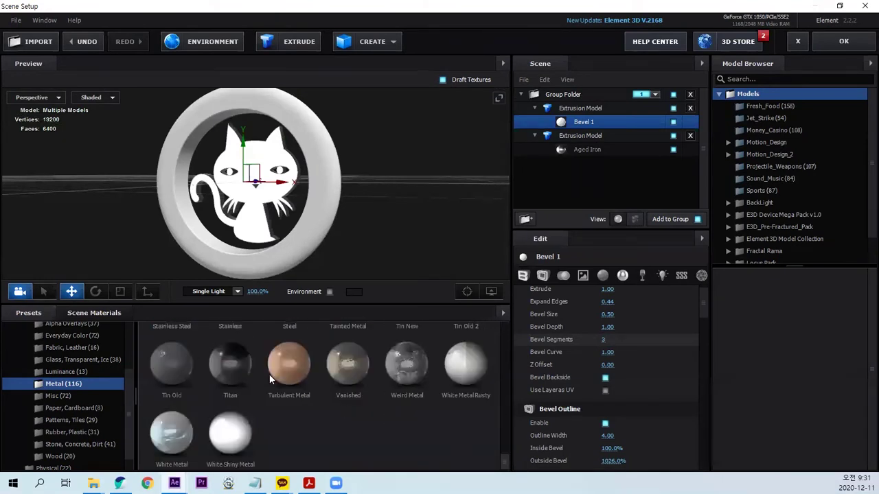
left_click_drag(224, 373, 581, 124)
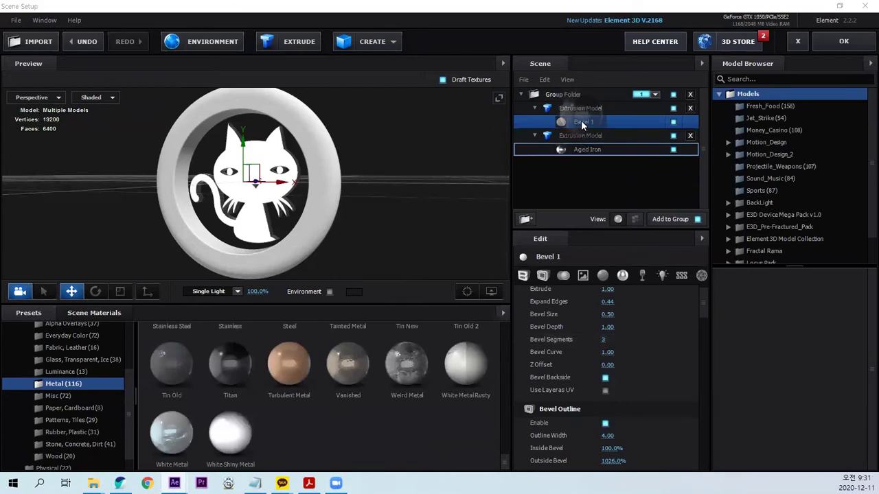
mouse_move(380, 219)
left_mouse_down()
mouse_move(366, 230)
mouse_move(386, 194)
left_mouse_up()
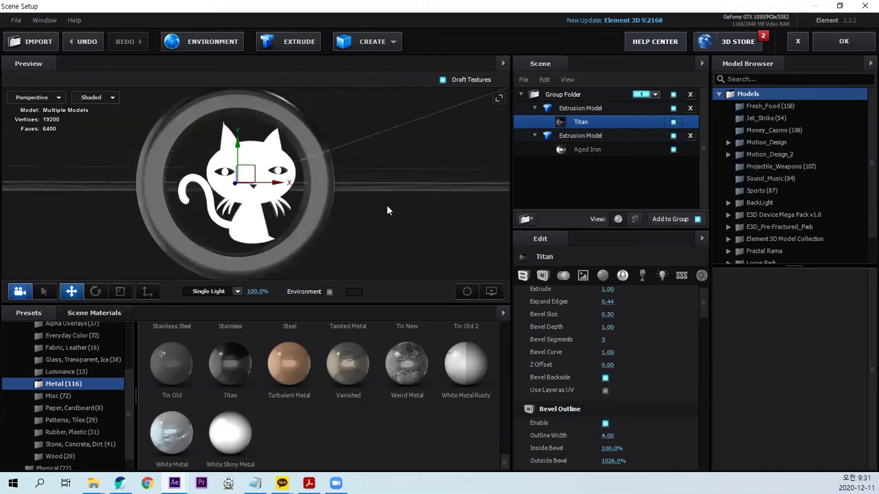
left_click(581, 108)
right_click(583, 109)
key("Escape")
Step: Set Bevel Copies to 2 and lower the new Bevel 2's Extrude to 0.49
left_click(524, 276)
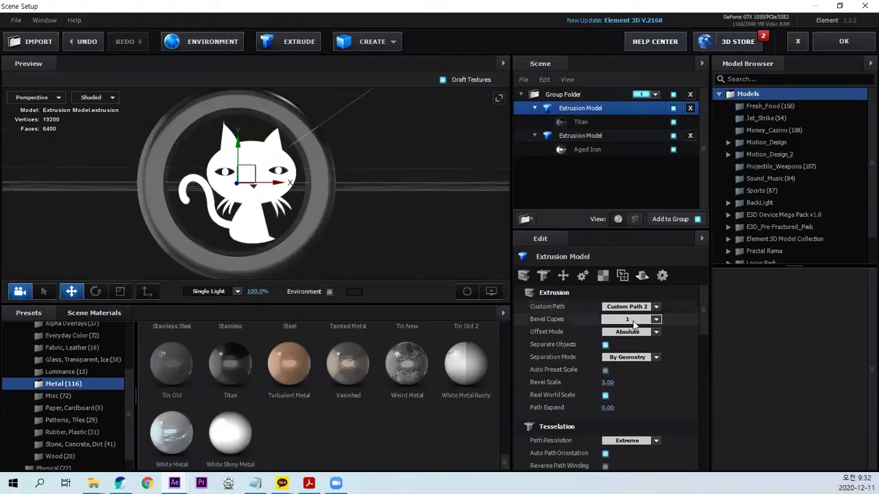
left_click(627, 319)
left_click(627, 331)
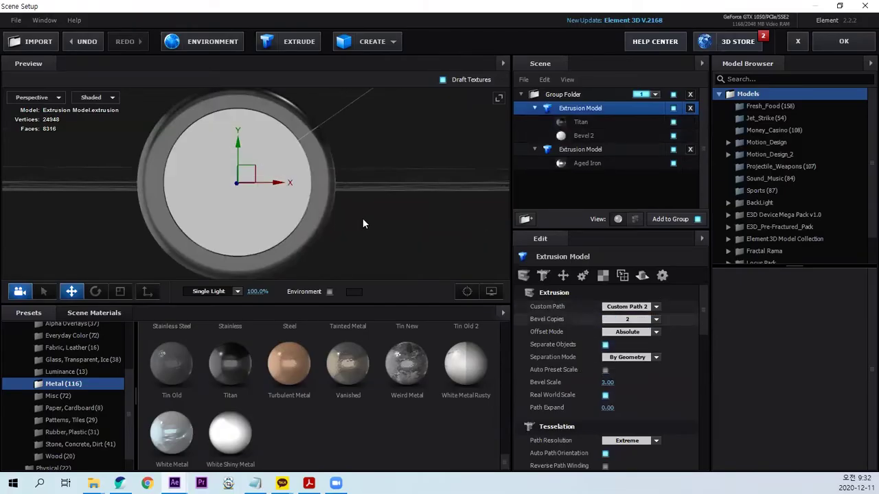
left_click_drag(362, 218, 243, 175)
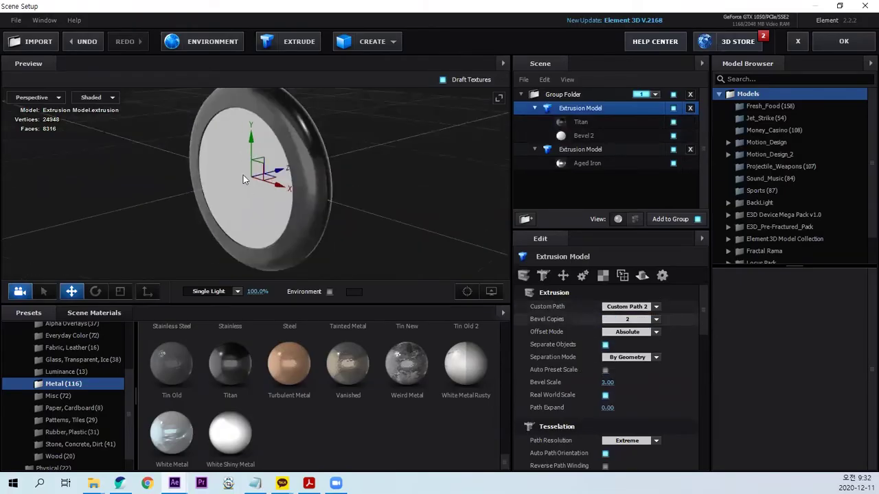
left_click(585, 136)
left_click_drag(605, 291, 583, 292)
left_click_drag(424, 200, 314, 206)
Step: Enable Bevel Backside on Bevel 2, then set its Extrude to 0.15 and Z Offset to 0.31
left_click(605, 379)
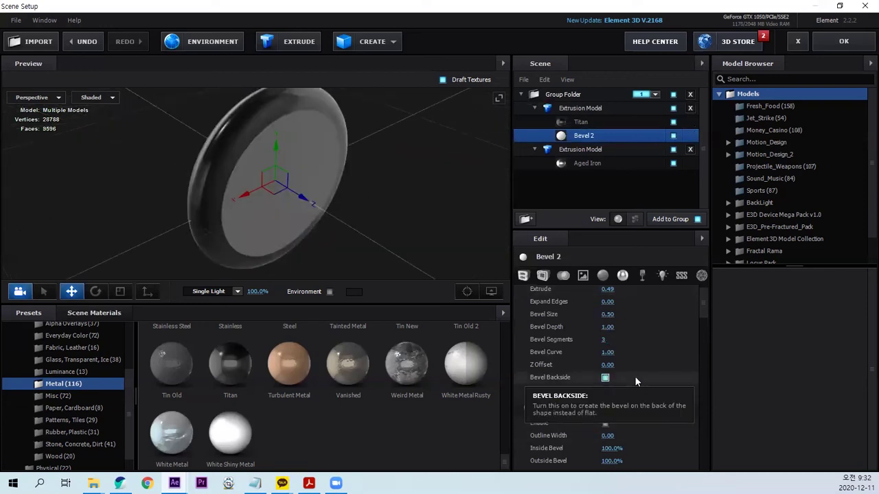
left_click_drag(376, 225, 207, 125)
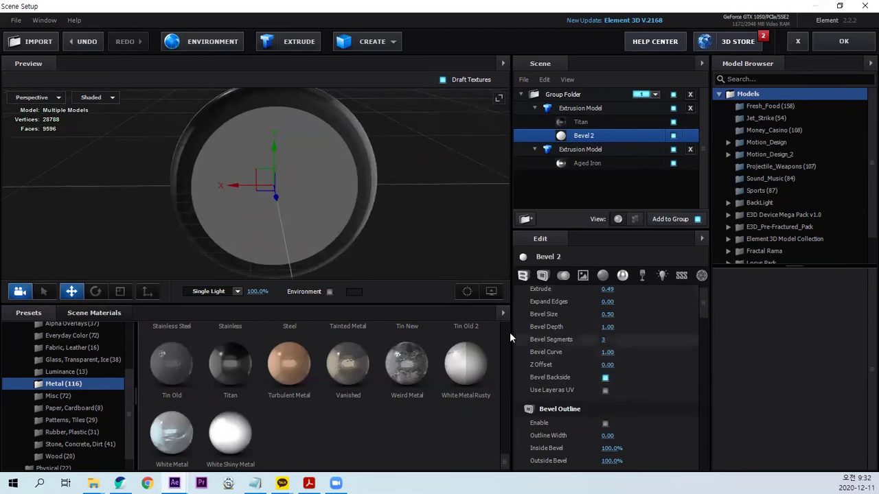
mouse_move(425, 265)
left_mouse_down()
mouse_move(465, 275)
mouse_move(562, 368)
mouse_move(314, 223)
mouse_move(412, 231)
left_mouse_up()
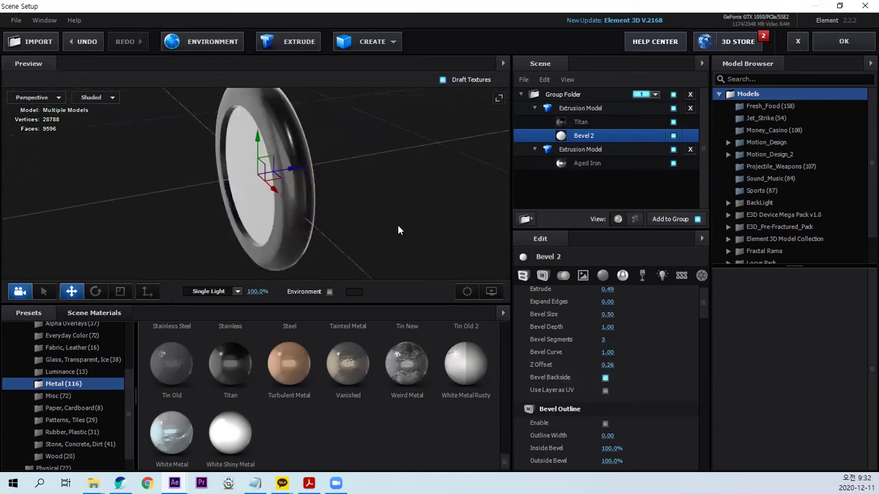
left_click_drag(607, 289, 288, 238)
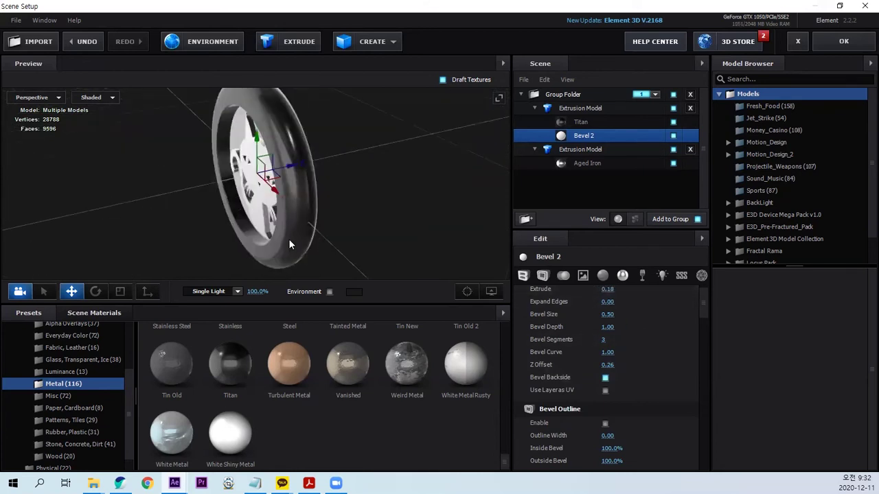
mouse_move(608, 364)
left_mouse_down()
mouse_move(350, 245)
mouse_move(609, 365)
left_mouse_up()
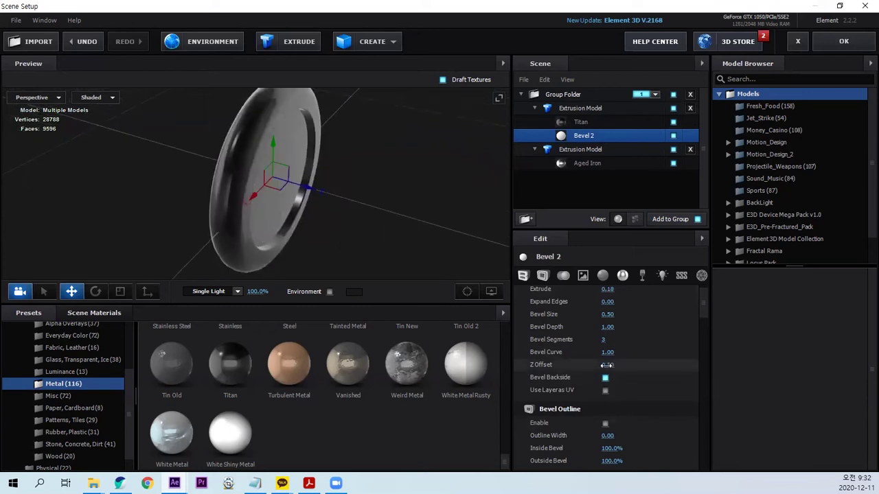
mouse_move(375, 263)
left_mouse_down()
mouse_move(358, 243)
mouse_move(450, 219)
left_mouse_up()
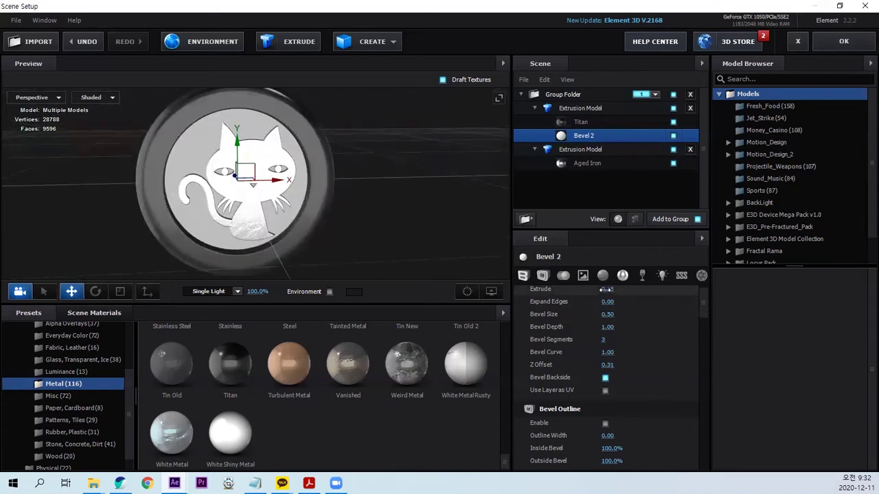
mouse_move(379, 230)
left_mouse_down()
mouse_move(252, 245)
mouse_move(383, 217)
mouse_move(357, 231)
left_mouse_up()
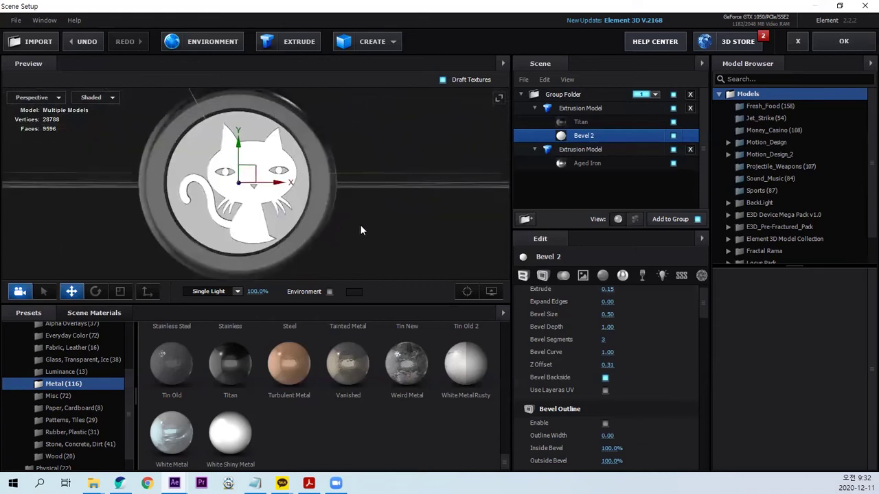
mouse_move(393, 199)
left_mouse_down()
mouse_move(426, 225)
mouse_move(401, 246)
mouse_move(242, 125)
left_mouse_up()
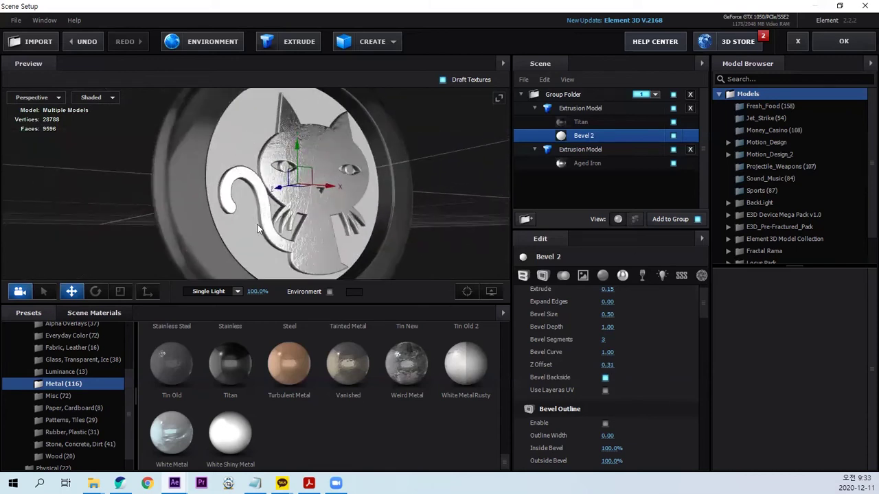
Step: Apply Splotchy to Bevel 2 and Stainless Steel Grungy to the cat model's material
scroll(333, 405, "up", 3)
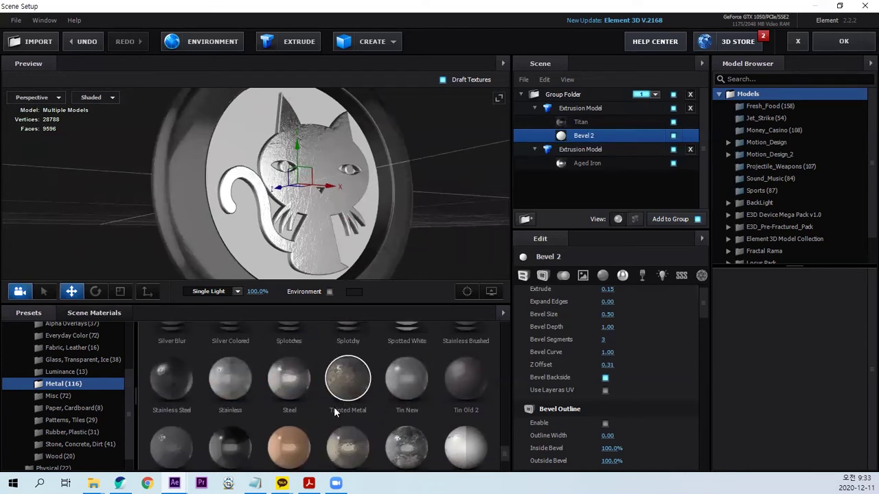
mouse_move(349, 343)
left_mouse_down()
mouse_move(497, 253)
mouse_move(577, 136)
left_mouse_up()
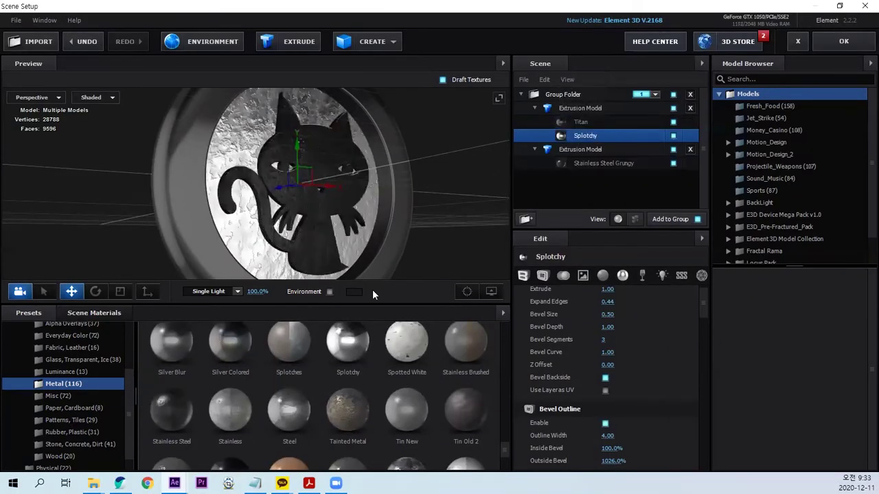
left_click_drag(373, 294, 419, 252)
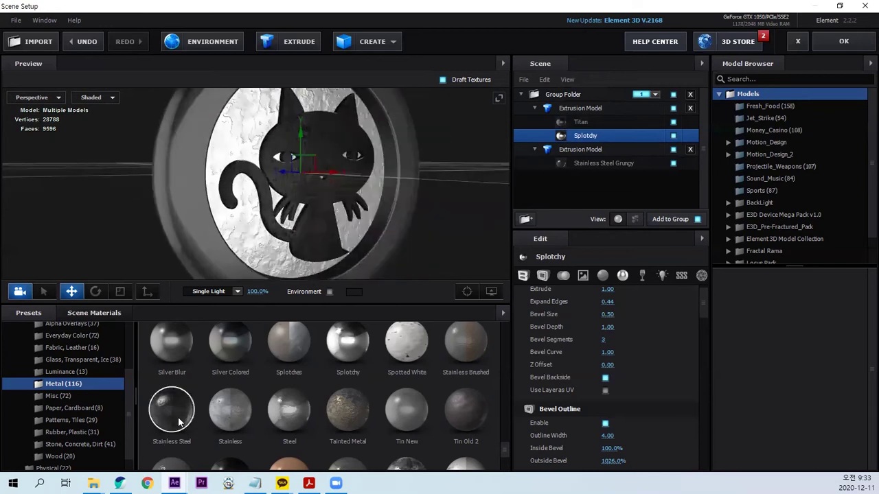
left_click_drag(319, 390, 583, 163)
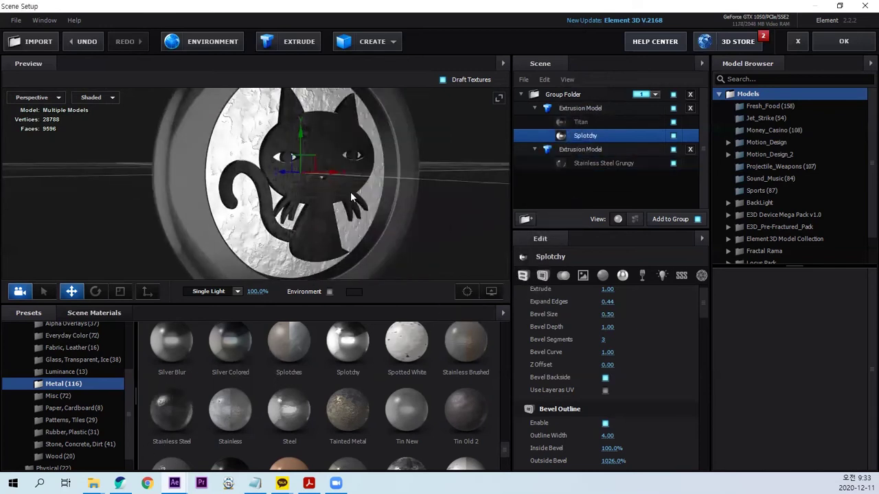
left_click(596, 163)
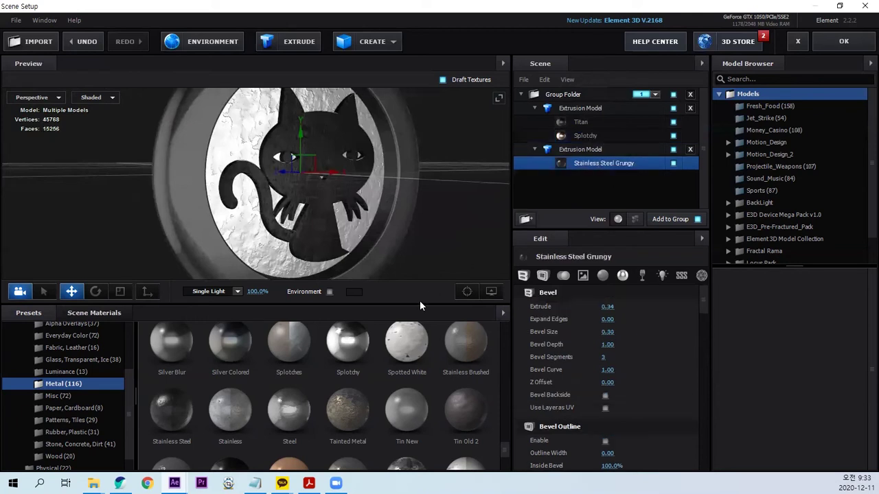
Step: Swap the first extrusion model's Titan material for Stainless Steel Grungy and show its UV Mapping settings
left_click_drag(180, 417, 598, 162)
left_click(586, 148)
left_click_drag(171, 412, 588, 122)
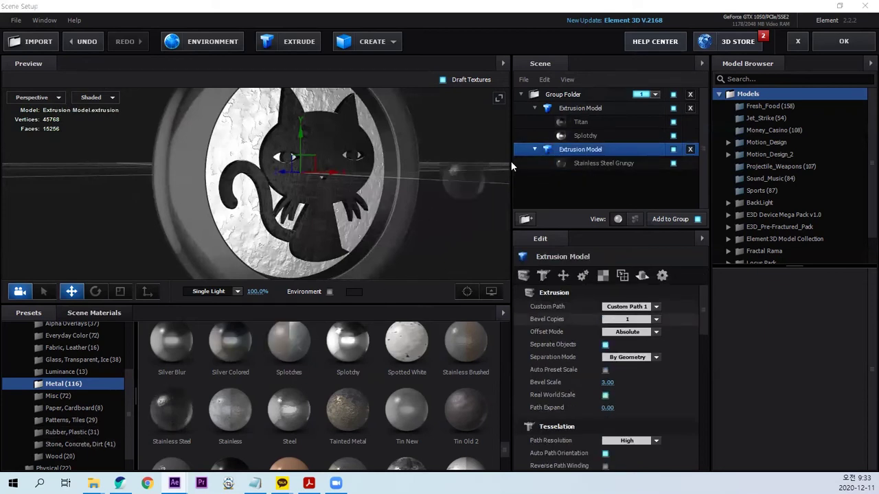
scroll(407, 225, "up", 2)
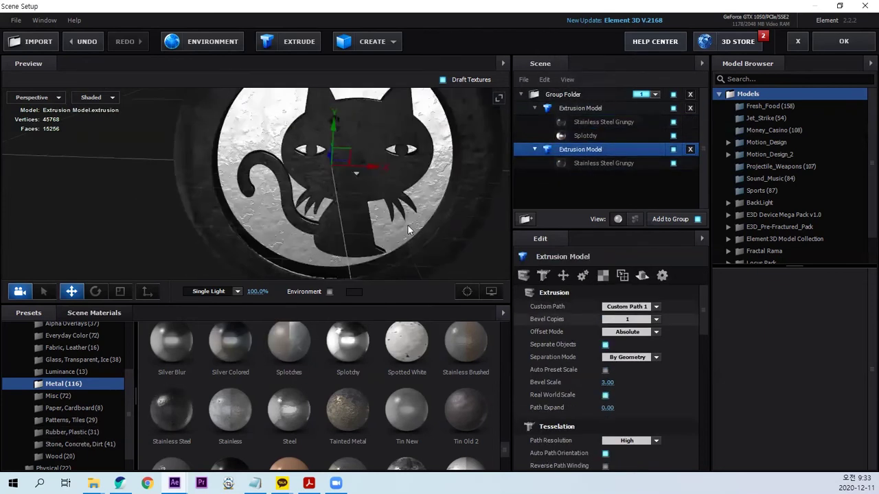
left_click_drag(439, 214, 245, 231)
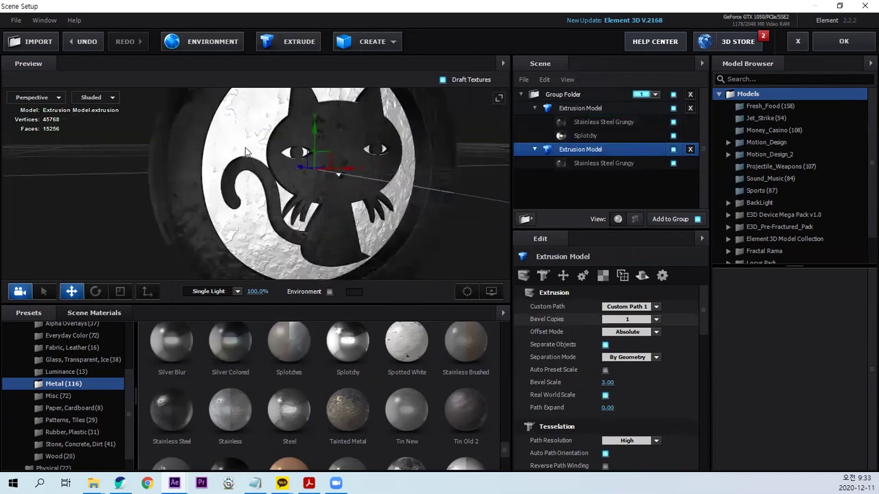
scroll(245, 230, "up", 2)
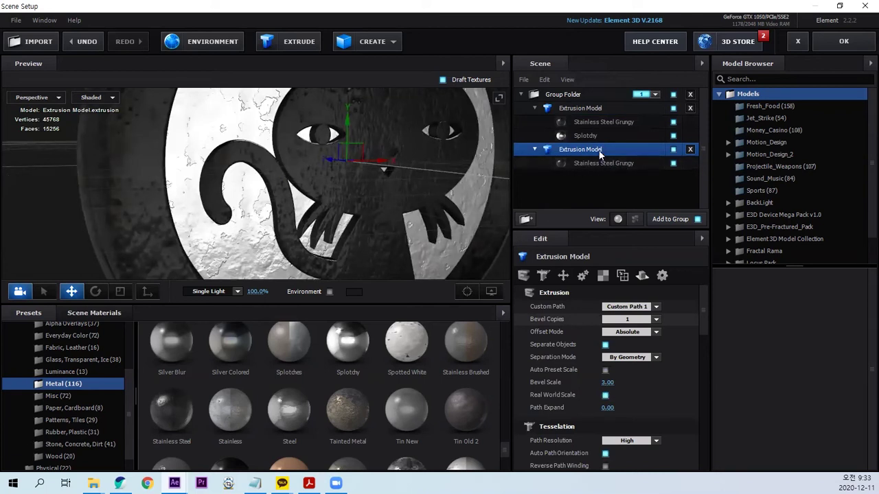
left_click(604, 275)
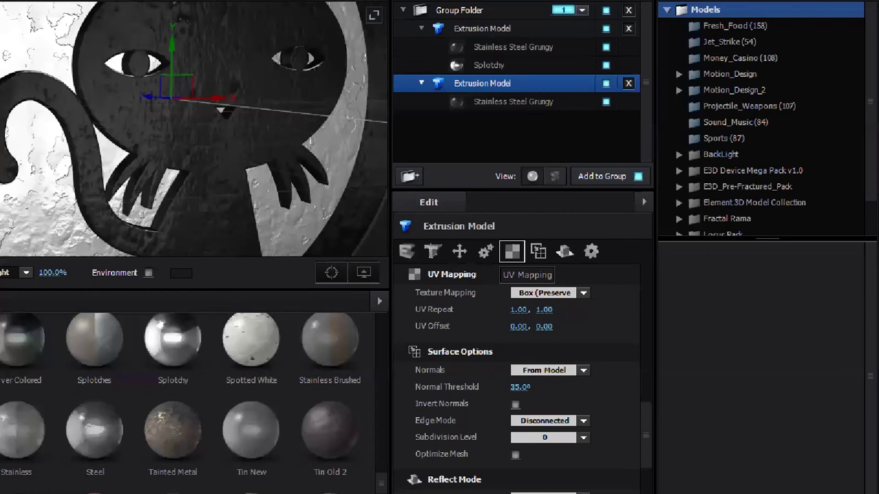
Step: Set the current extrusion model's UV Repeat to 5.00, 5.00
left_click(613, 319)
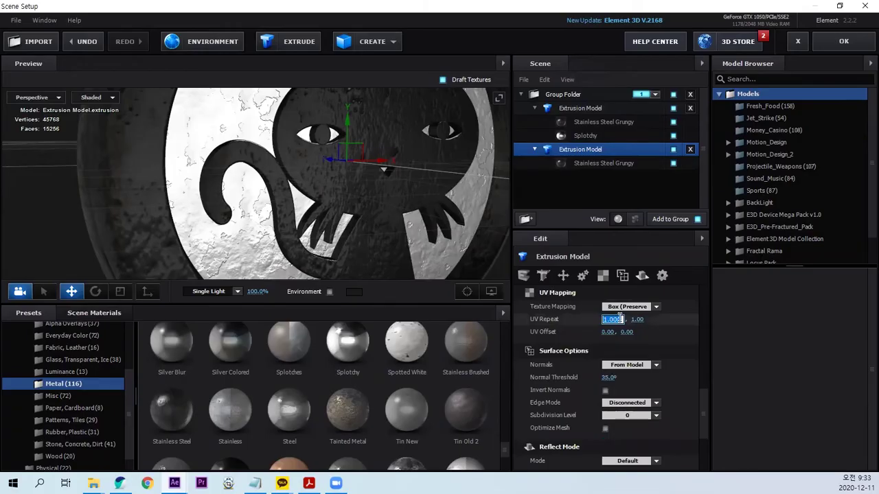
type("5")
key("Tab")
type("5")
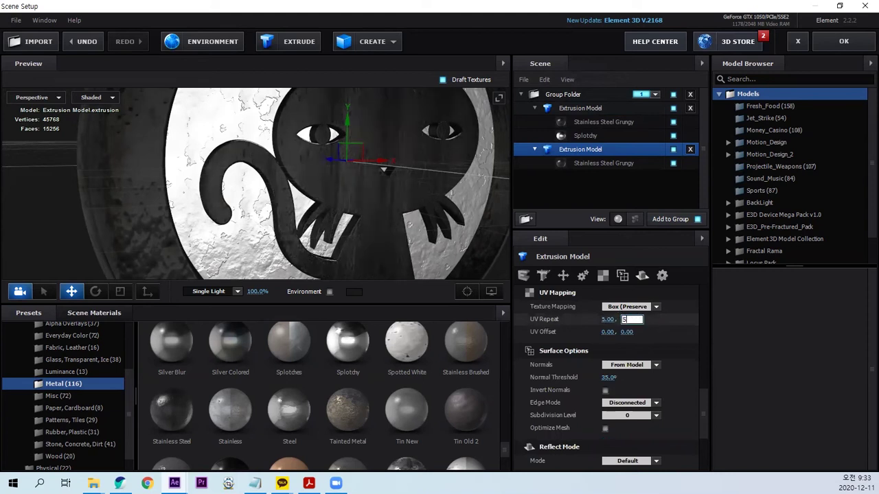
key("Return")
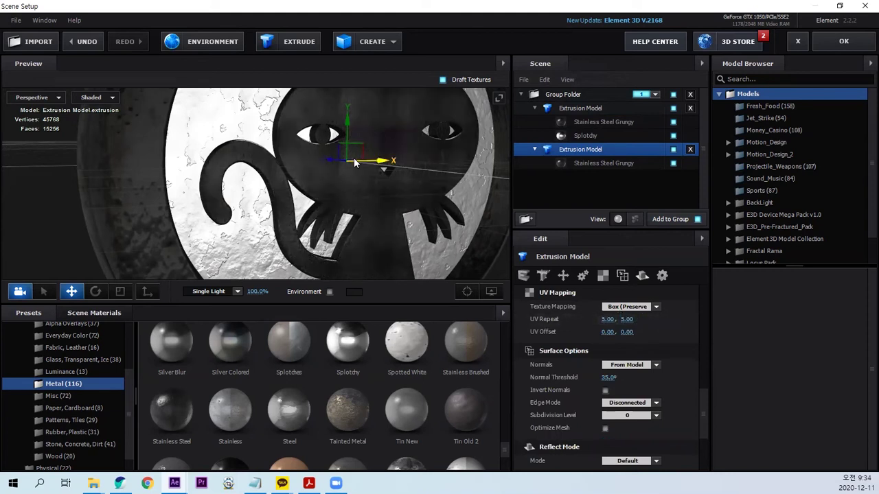
Step: Give the first extrusion model's grungy steel a UV Repeat of 5.00, 5.00 as well
left_click(590, 122)
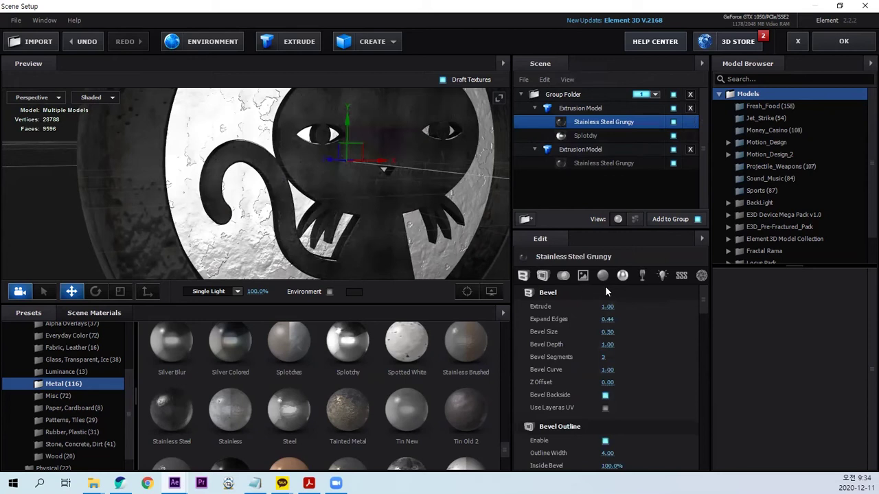
left_click(570, 108)
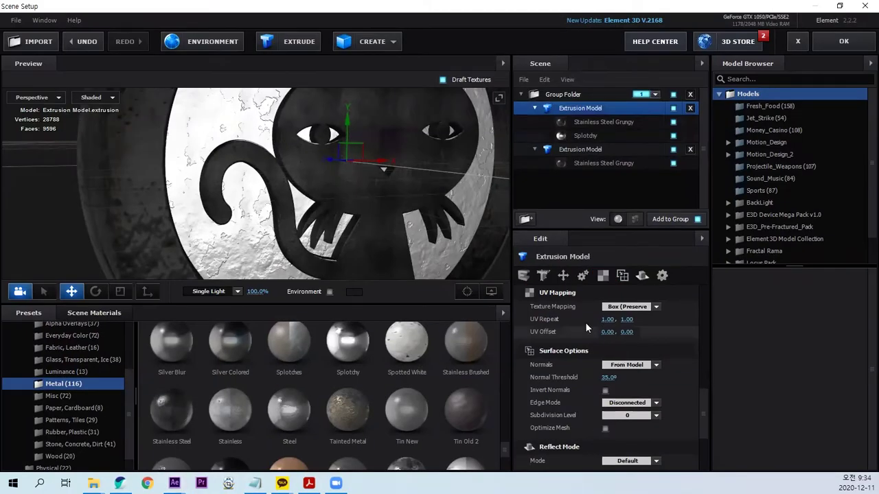
type("5")
key("Tab")
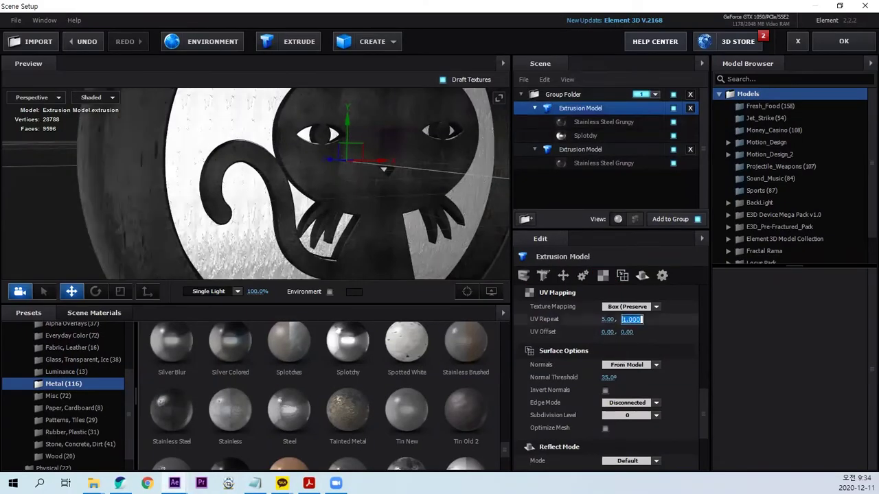
type("5")
key("Return")
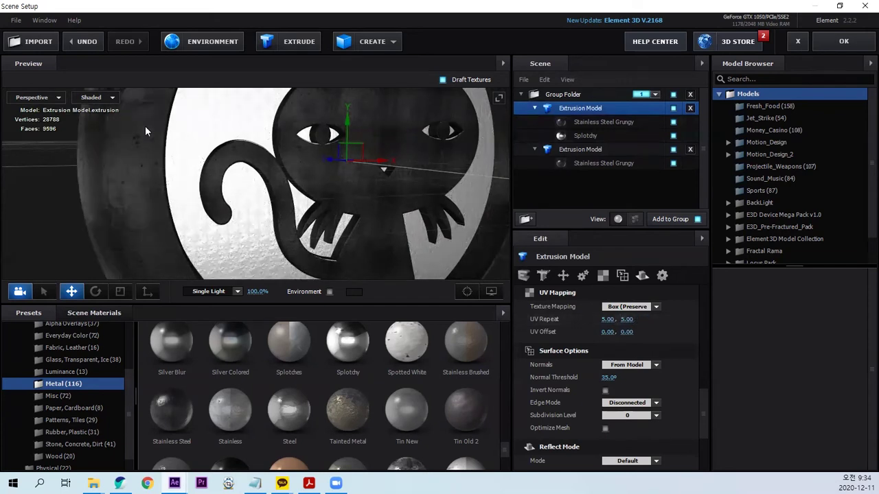
Step: Inspect the finer steel texture on the cat, then show the model's Reflect Mode settings
left_click_drag(162, 190, 237, 180)
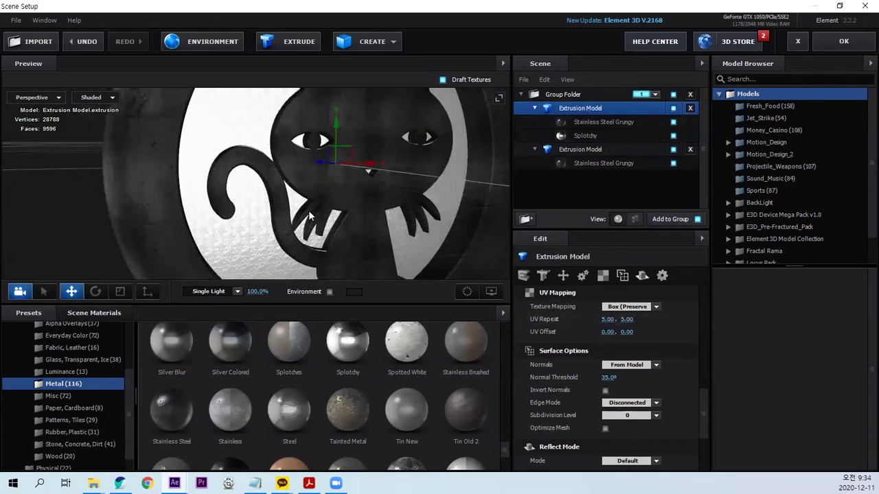
left_click_drag(117, 225, 253, 231)
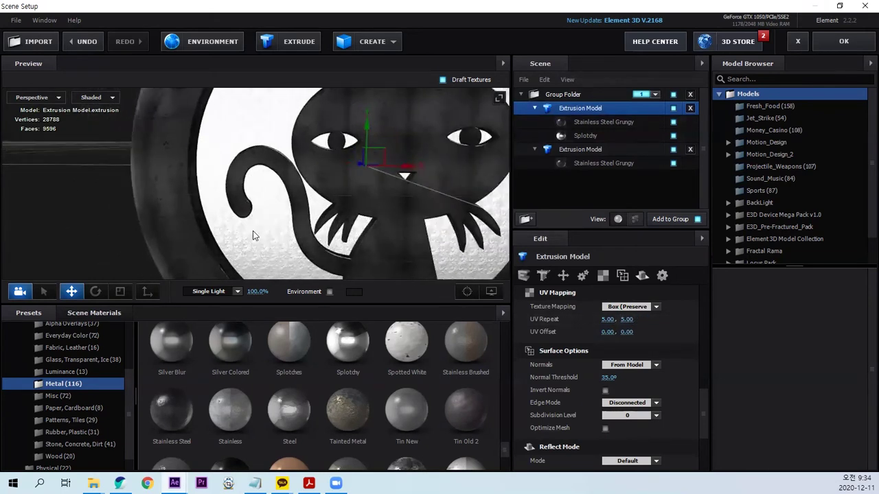
scroll(289, 237, "up", 3)
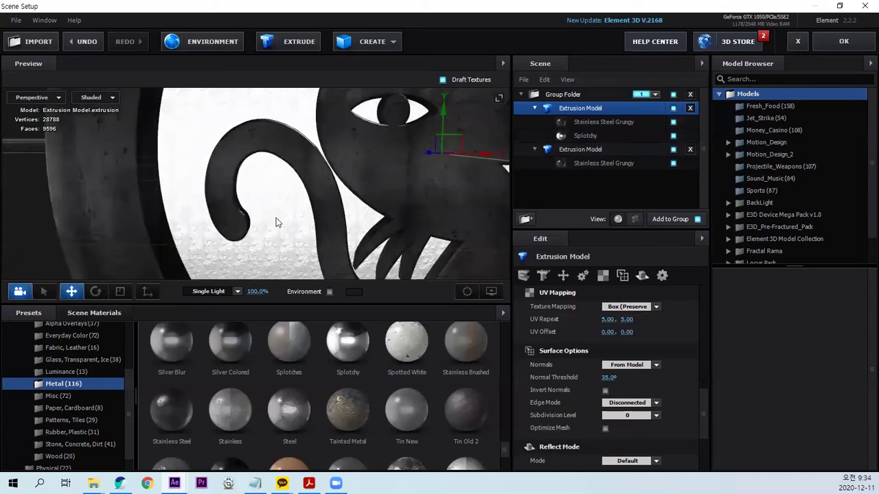
left_click_drag(276, 222, 293, 231)
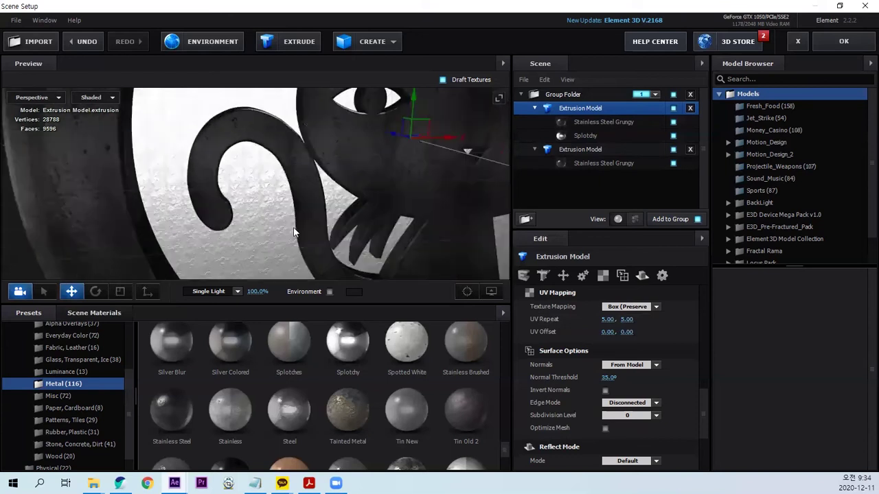
left_click_drag(214, 195, 219, 190)
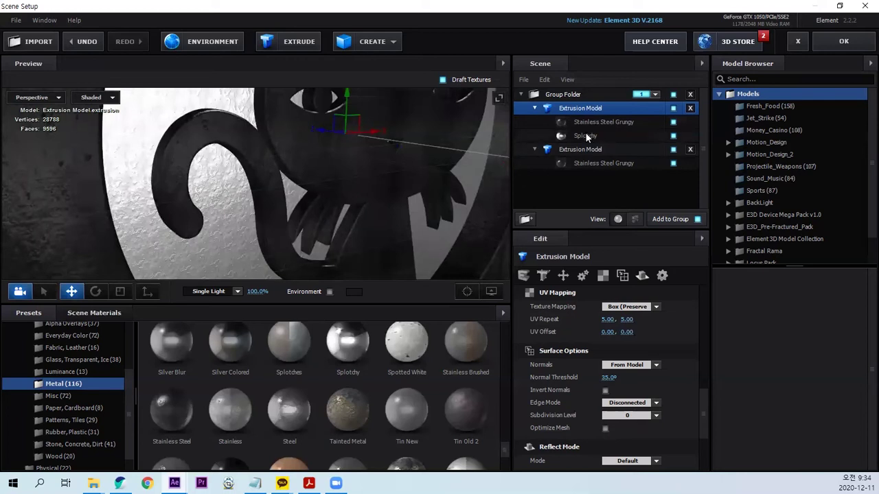
left_click(642, 275)
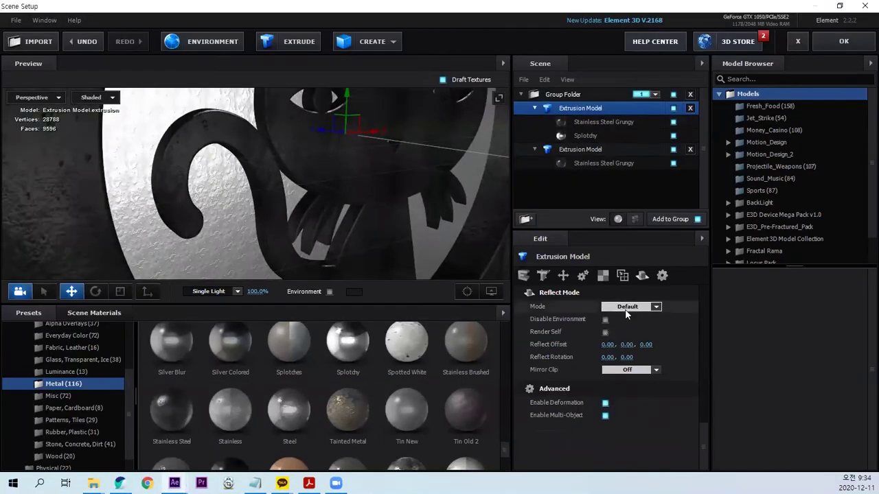
Step: Set the extrusion model's reflection mode to Mirror Surface
left_click(629, 307)
left_click(652, 337)
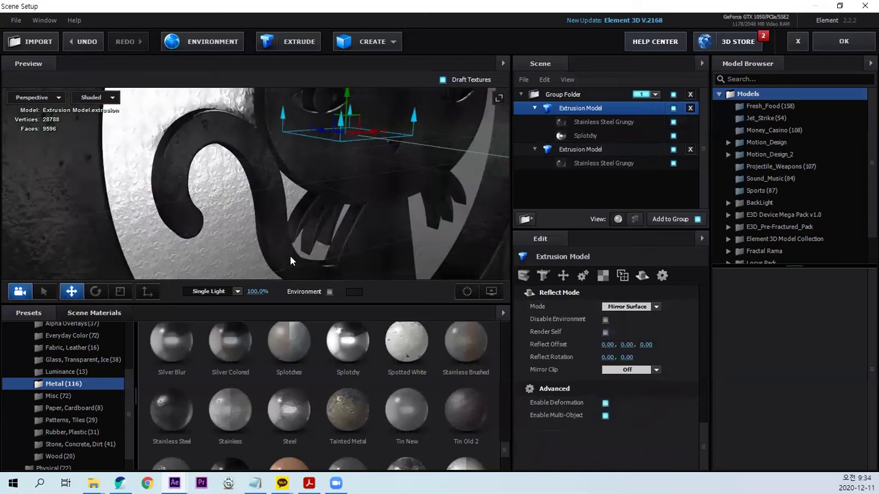
left_click_drag(233, 206, 223, 222)
mouse_move(279, 185)
left_mouse_down()
mouse_move(304, 146)
mouse_move(232, 263)
left_mouse_up()
left_click_drag(137, 203, 158, 219)
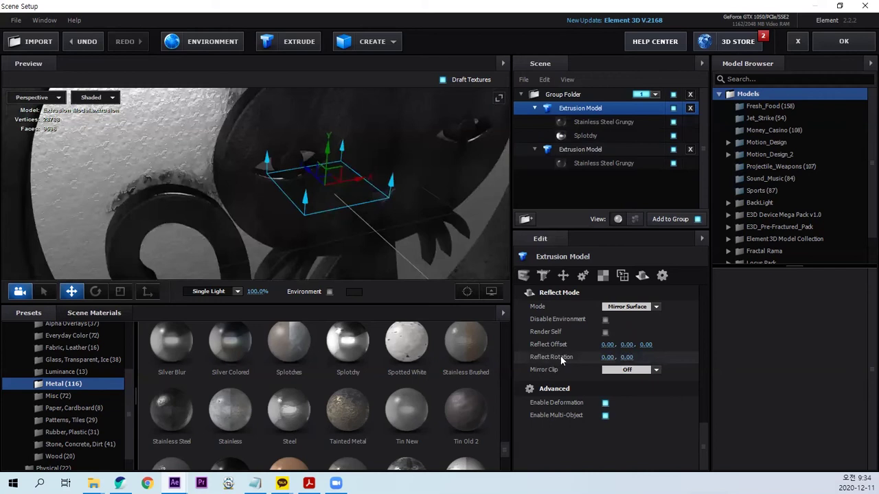
Step: Set the first Reflect Rotation value to 270 and check the reflection on the medallion
left_click_drag(610, 357, 605, 357)
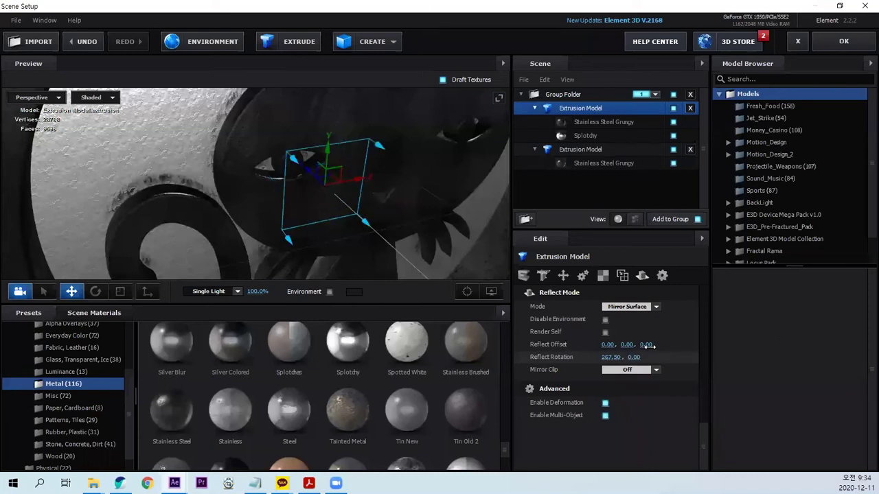
left_click(611, 357)
type("27")
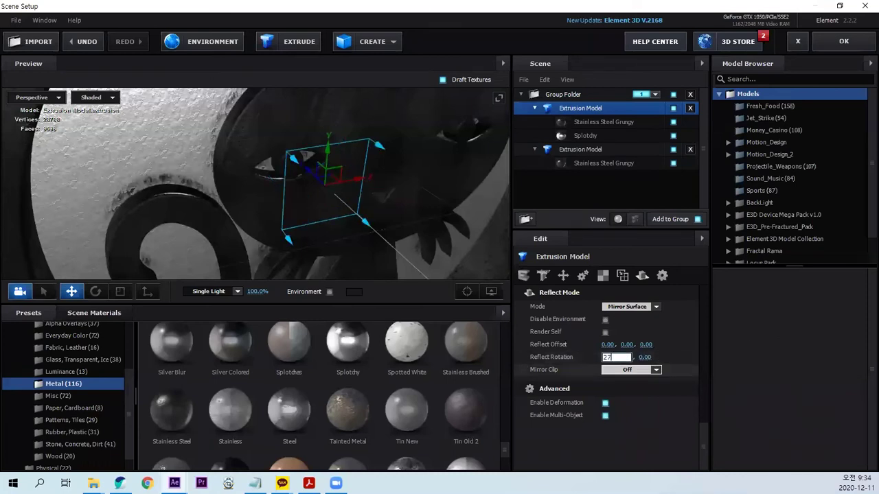
type("0")
key("Return")
mouse_move(231, 246)
left_mouse_down()
mouse_move(162, 185)
mouse_move(354, 231)
left_mouse_up()
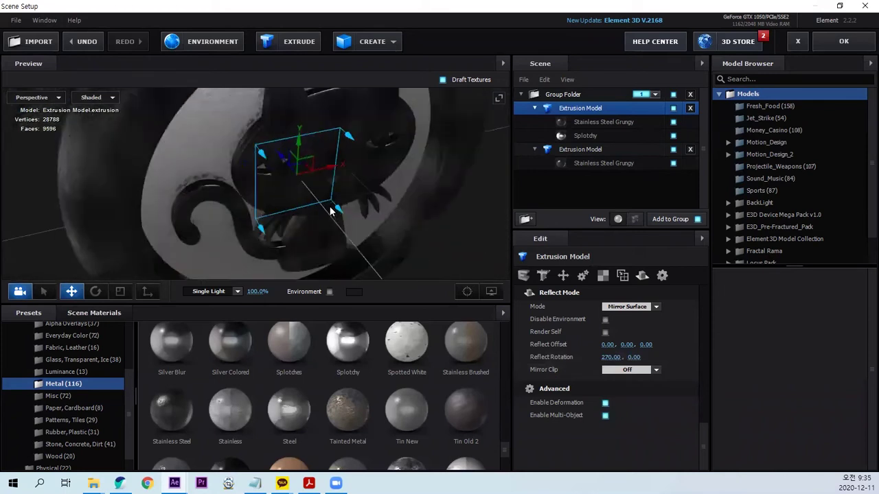
mouse_move(400, 222)
left_mouse_down()
mouse_move(354, 189)
mouse_move(317, 233)
left_mouse_up()
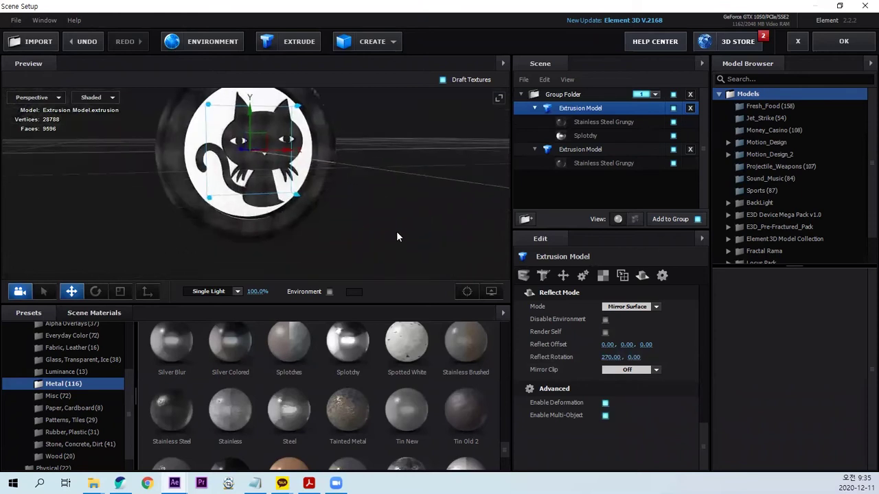
Step: Add a plane primitive to the scene and size it 20 × 20
left_click(364, 42)
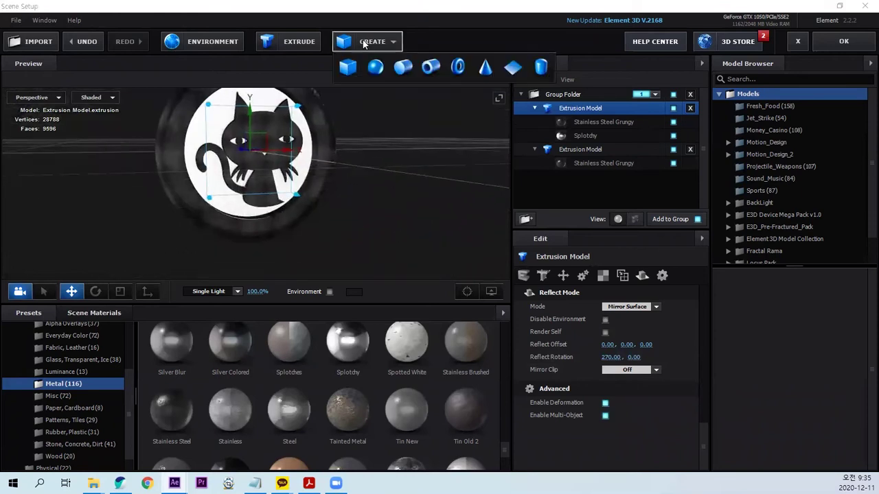
left_click(513, 66)
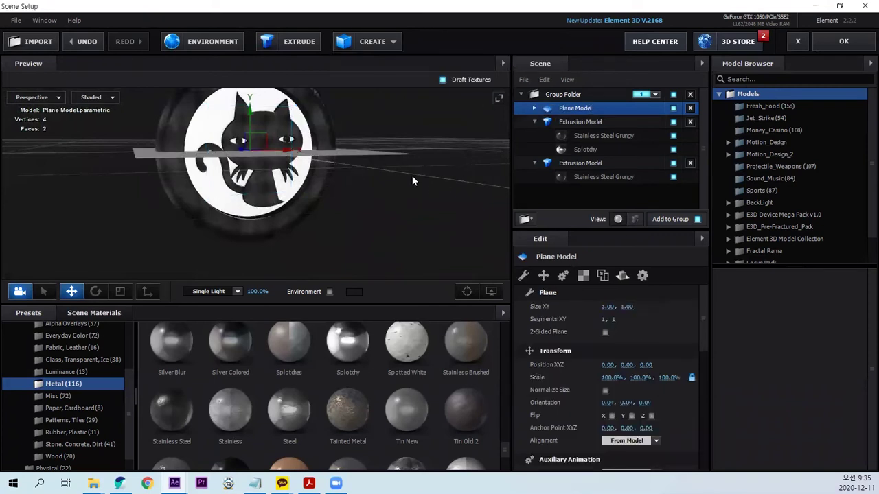
mouse_move(385, 204)
left_mouse_down()
mouse_move(352, 230)
mouse_move(343, 267)
left_mouse_up()
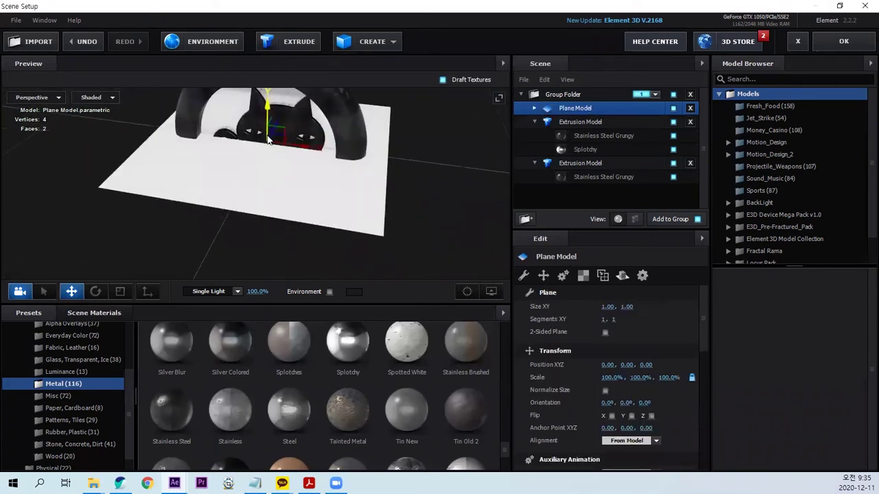
left_click(606, 307)
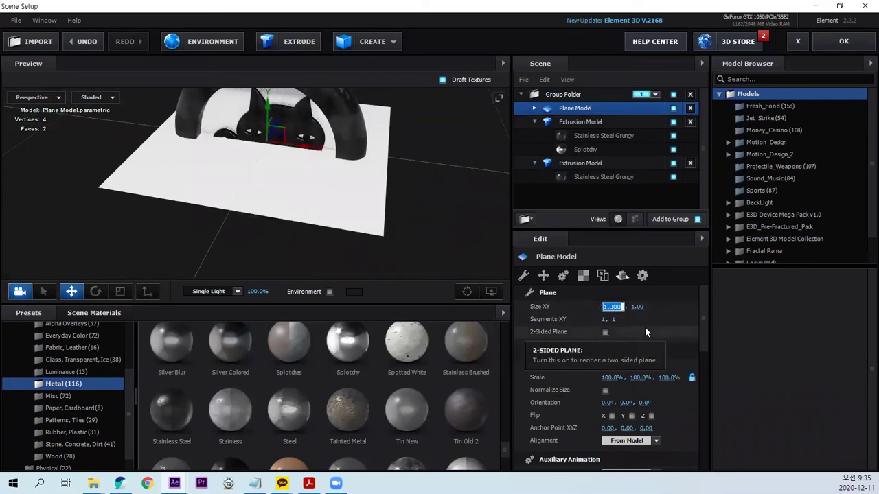
type("3")
key("BackSpace")
type("20")
key("Tab")
type("20")
key("Return")
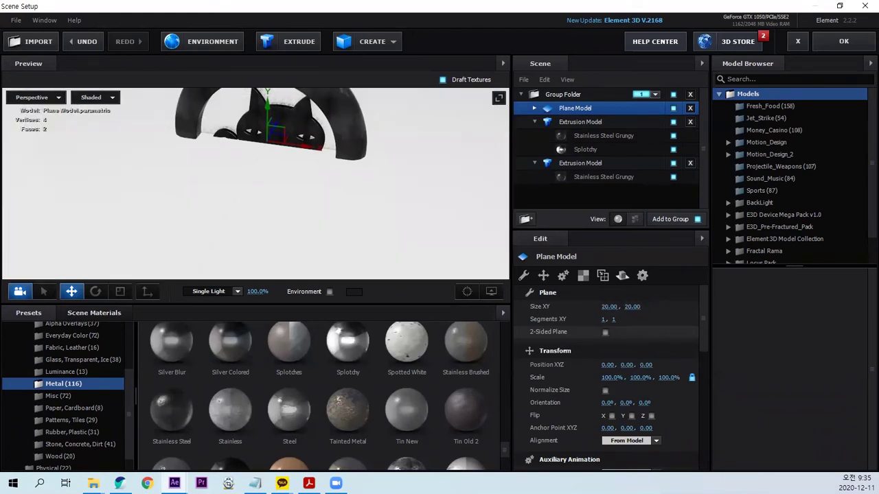
scroll(383, 131, "down", 5)
scroll(375, 187, "down", 3)
scroll(324, 202, "up", 5)
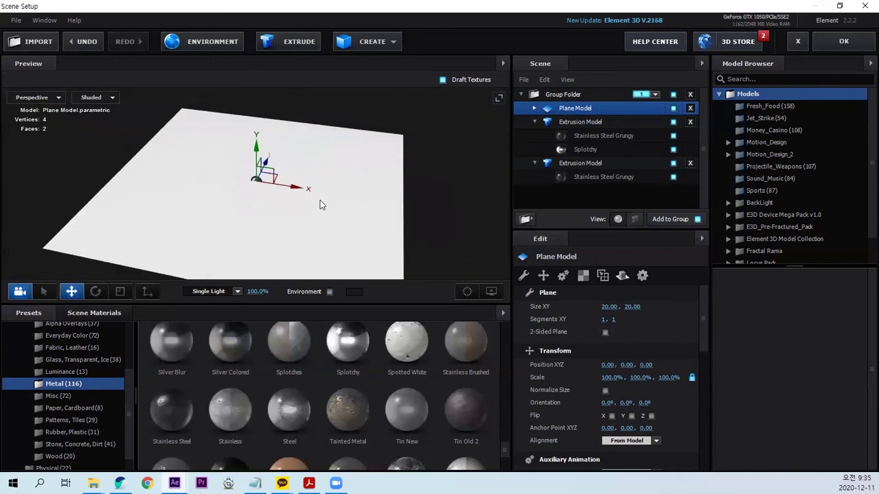
mouse_move(305, 222)
left_mouse_down()
mouse_move(330, 202)
mouse_move(291, 190)
mouse_move(286, 160)
left_mouse_up()
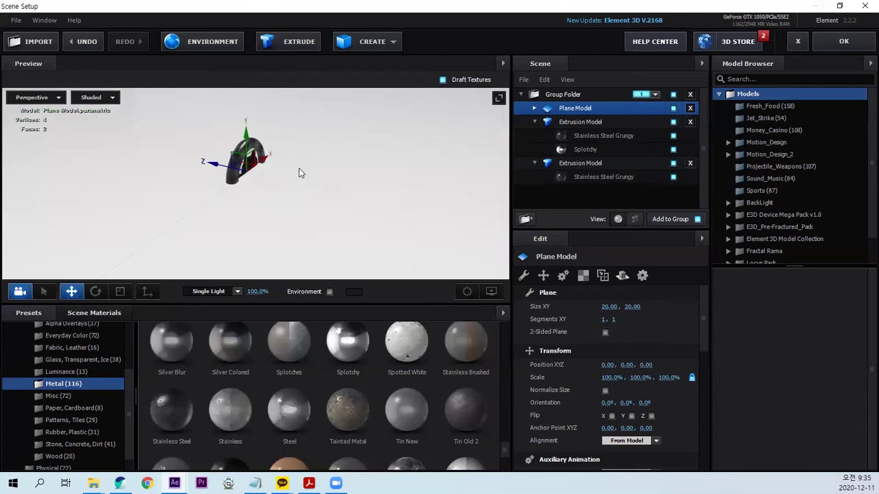
Step: View the medallion with the plane hidden, then make the Plane Model visible and select it
left_click(673, 108)
mouse_move(344, 167)
left_mouse_down()
mouse_move(245, 215)
mouse_move(289, 170)
left_mouse_up()
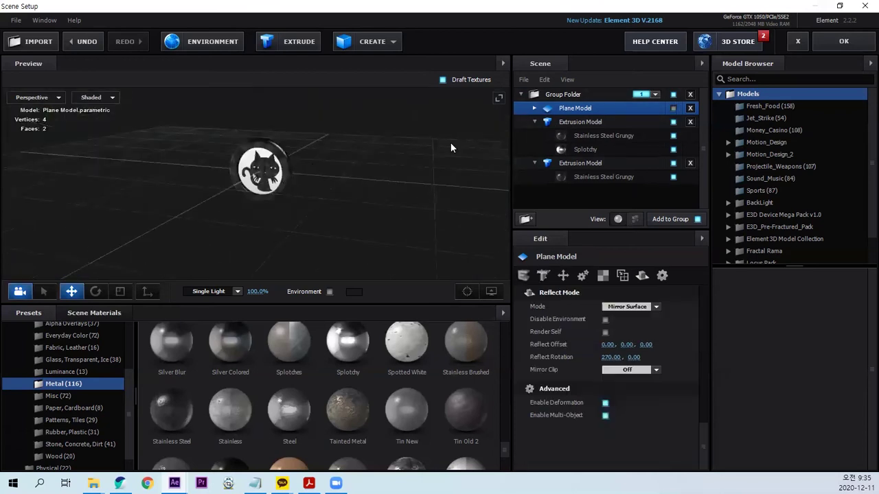
left_click(580, 122)
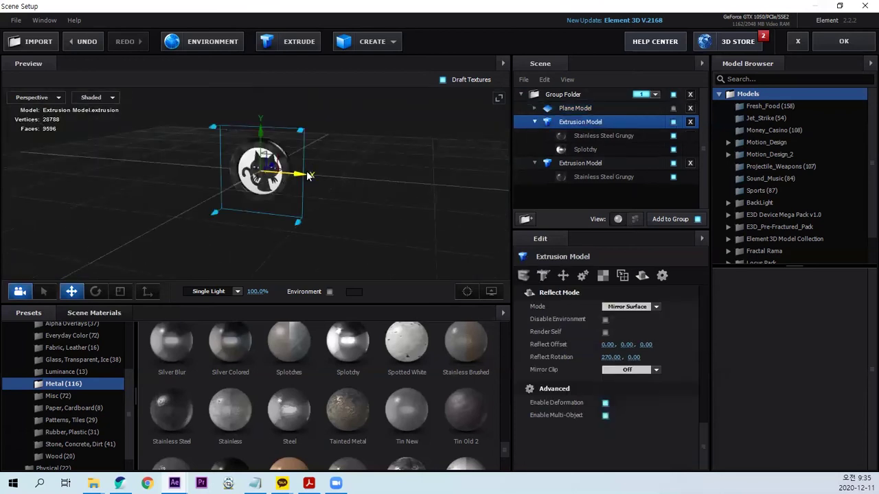
left_click(579, 163)
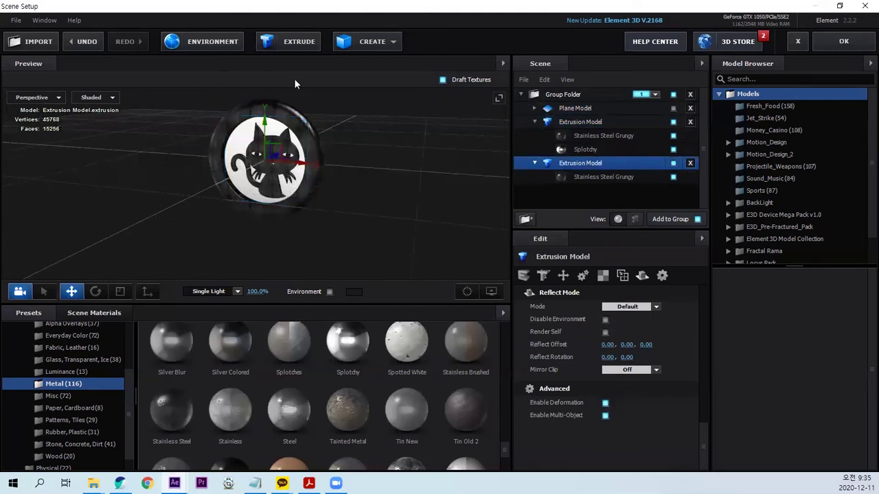
left_click(673, 108)
left_click(581, 111)
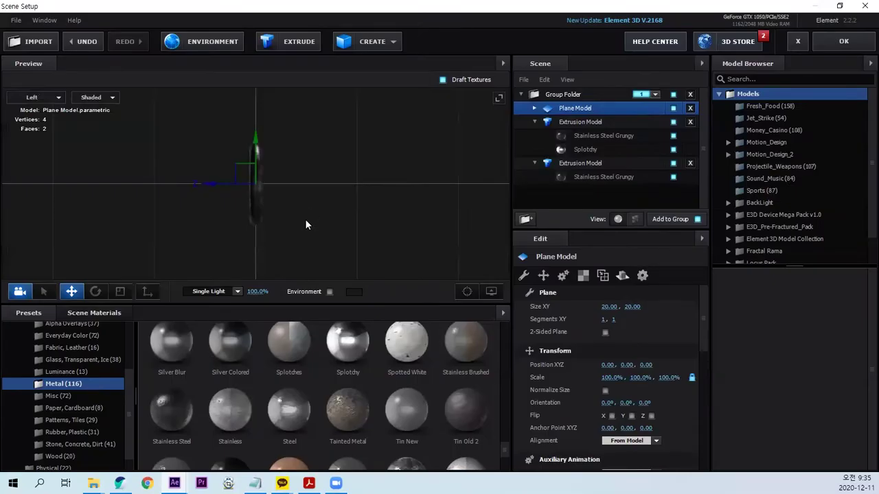
Step: Lower the plane to Y -0.41 below the medallion and return the preview to Perspective
left_click_drag(307, 225, 157, 158)
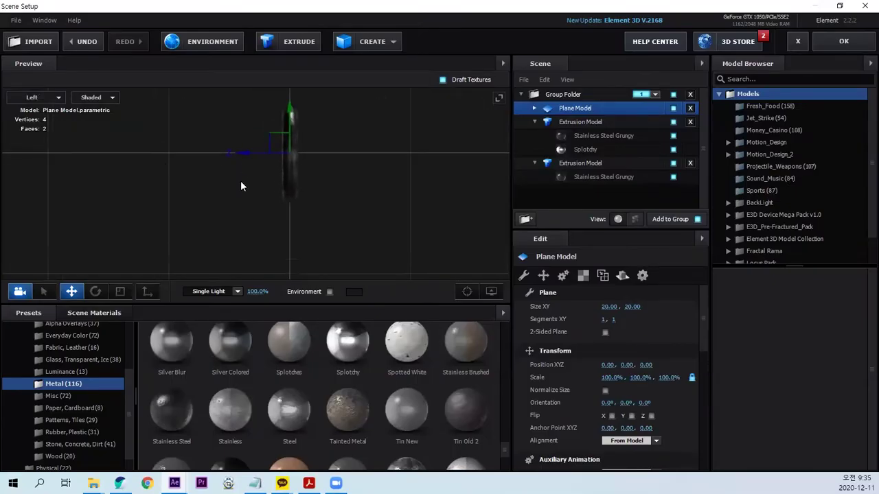
mouse_move(331, 220)
left_mouse_down()
mouse_move(333, 212)
mouse_move(319, 206)
left_mouse_up()
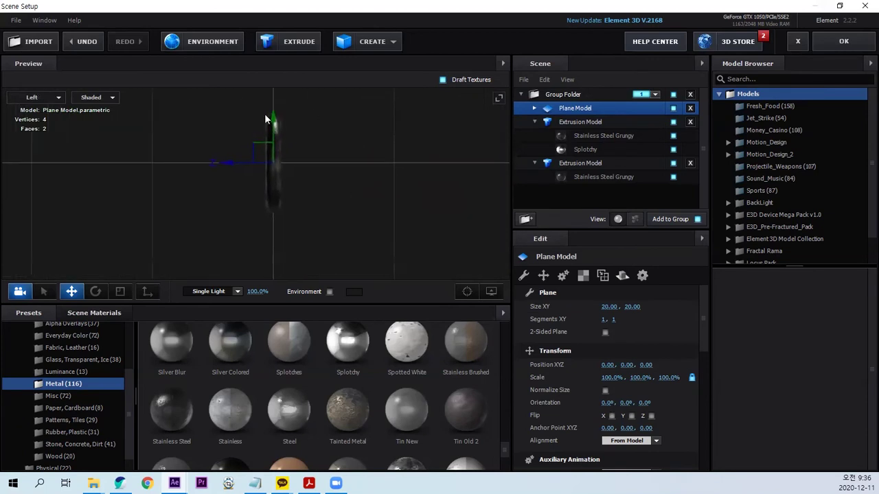
left_click_drag(266, 119, 272, 168)
mouse_move(294, 229)
left_mouse_down()
mouse_move(231, 174)
mouse_move(241, 186)
left_mouse_up()
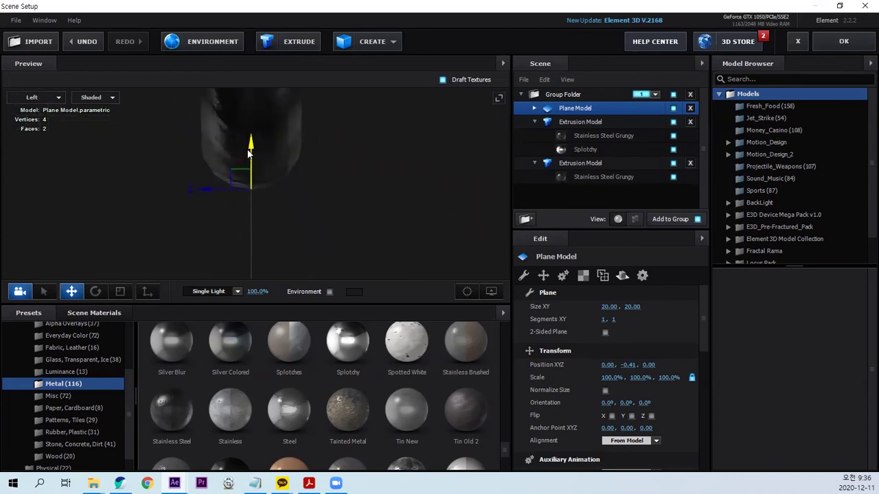
left_click(34, 97)
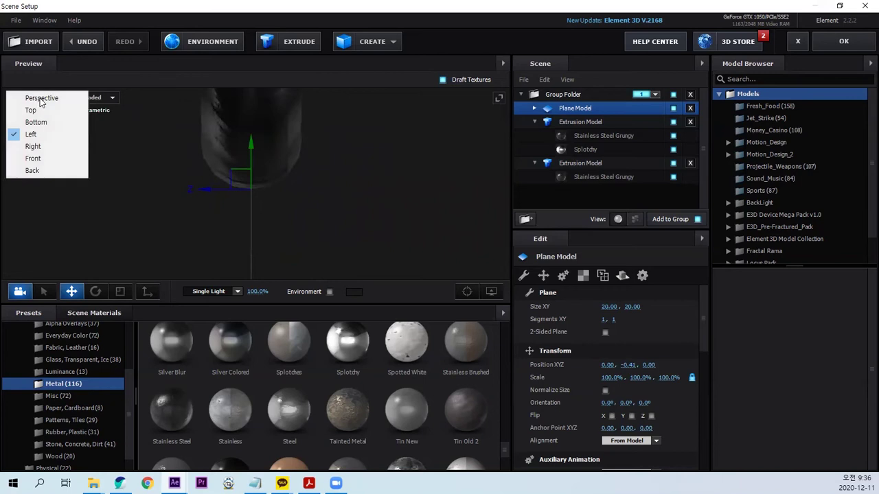
left_click(41, 99)
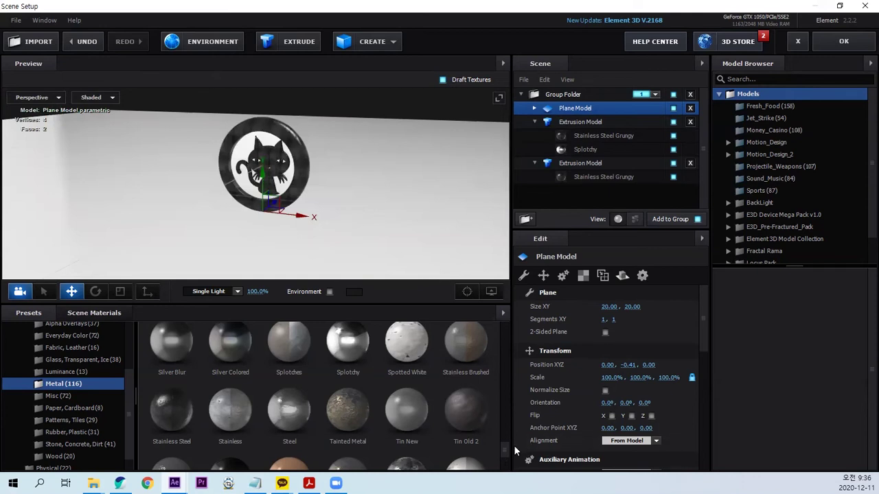
left_click_drag(505, 449, 496, 329)
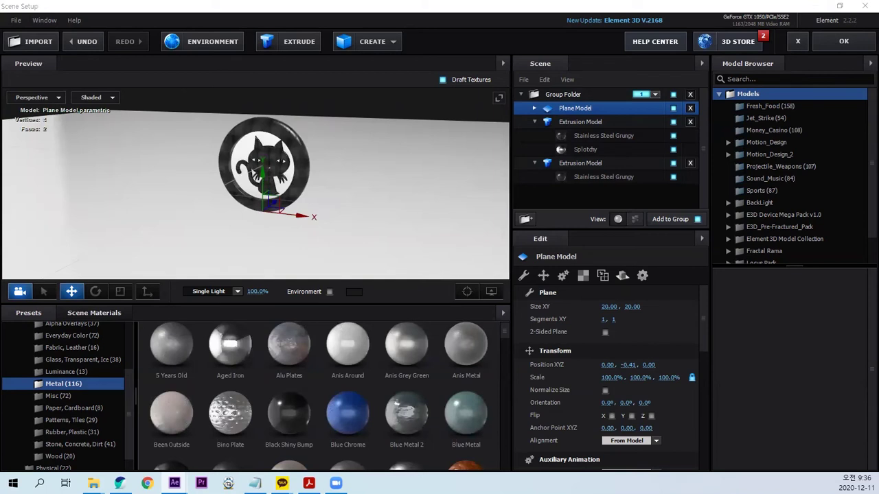
Step: Apply Aged Iron to the Plane Model and set its horizontal UV Repeat to 20
left_click_drag(230, 343, 578, 108)
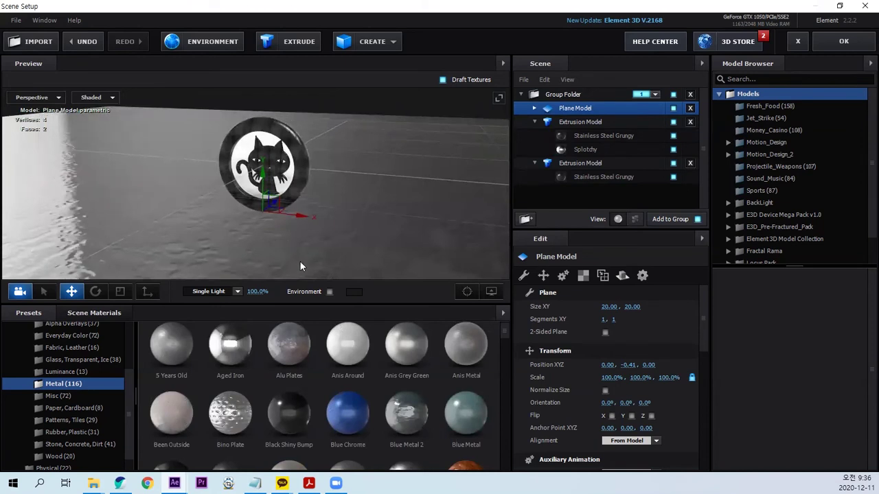
left_click_drag(300, 263, 264, 238)
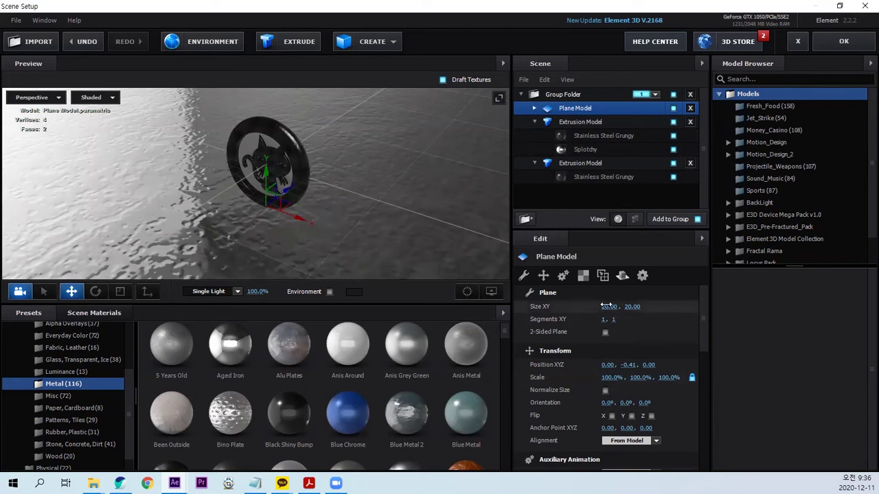
left_click(583, 276)
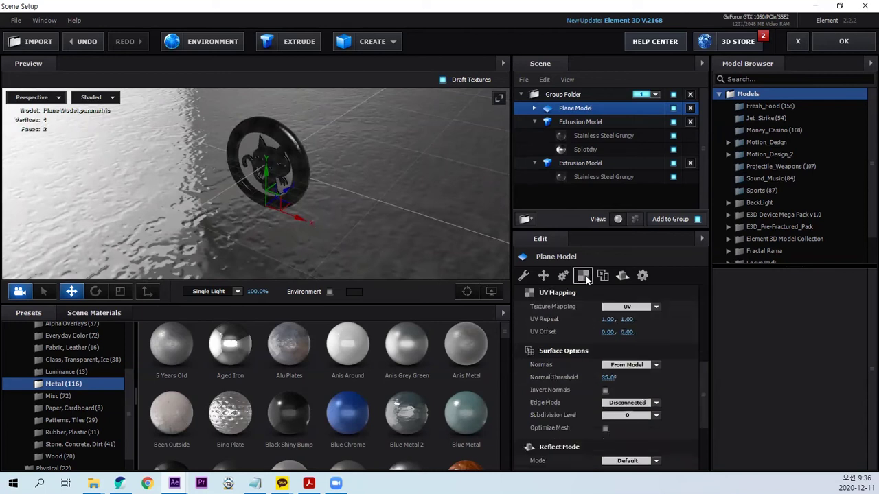
left_click(607, 320)
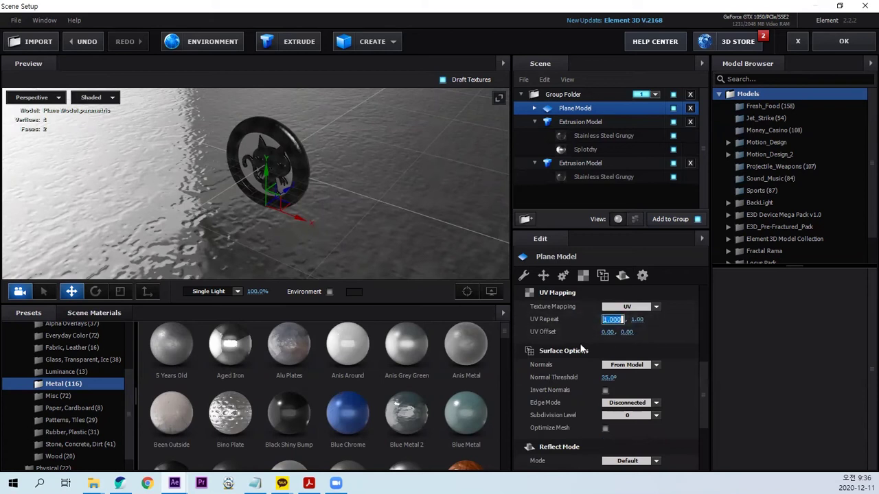
type("20")
key("Tab")
type("20")
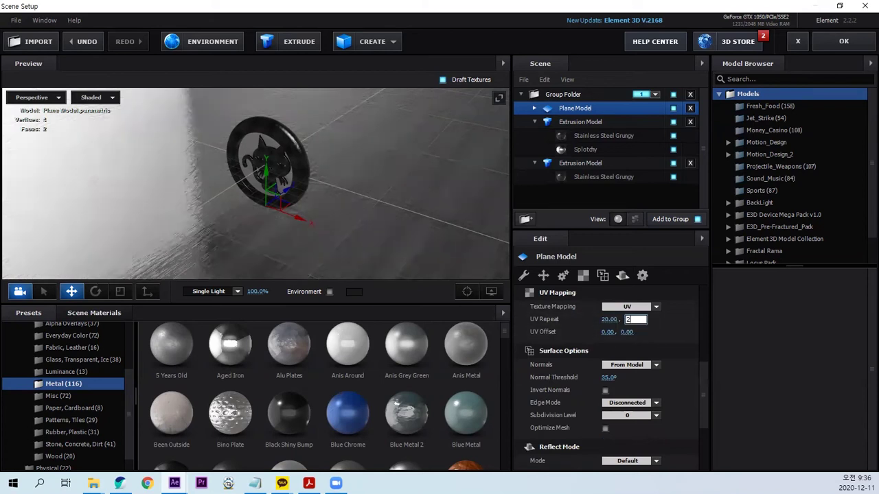
key("Escape")
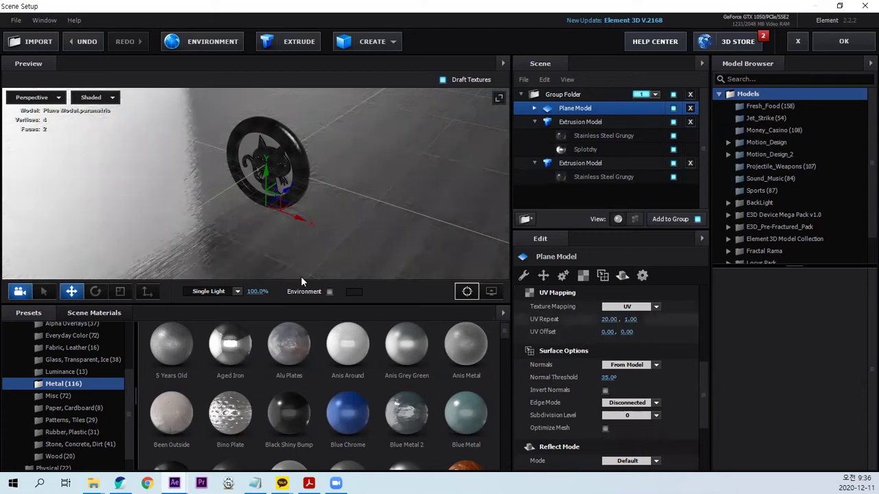
Step: Set the plane's vertical UV Repeat to 20 as well
mouse_move(286, 230)
left_mouse_down()
mouse_move(275, 225)
mouse_move(241, 259)
left_mouse_up()
mouse_move(321, 258)
left_mouse_down()
mouse_move(328, 250)
mouse_move(271, 224)
left_mouse_up()
scroll(285, 230, "down", 3)
scroll(273, 223, "down", 2)
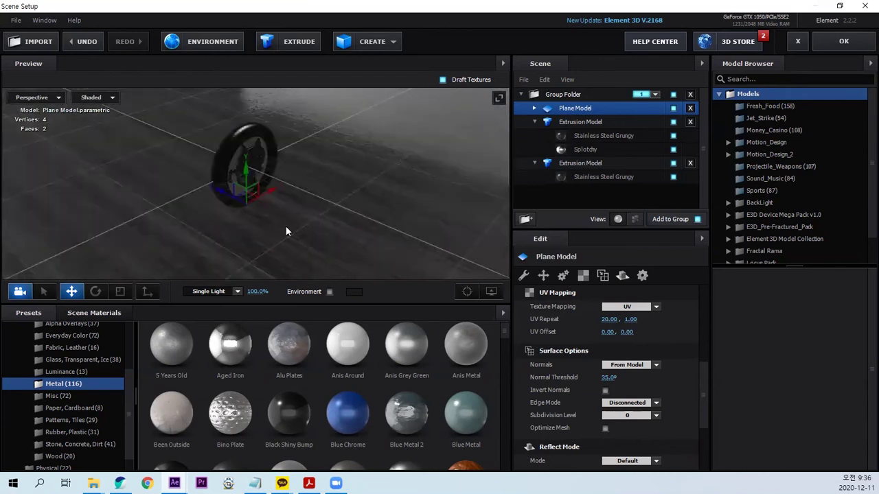
left_click(636, 320)
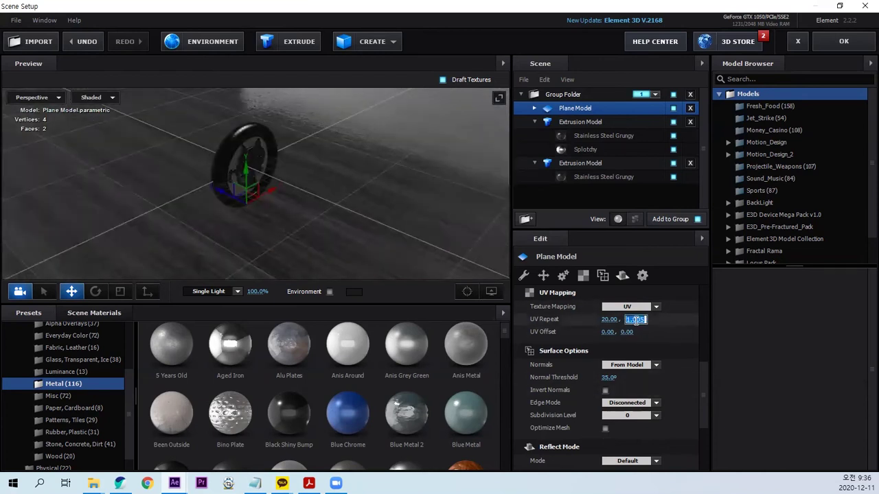
type("20")
key("Return")
Step: Test a vertical UV Repeat of 1 on the floor, then restore it to 20
mouse_move(326, 277)
left_mouse_down()
mouse_move(298, 268)
mouse_move(338, 263)
left_mouse_up()
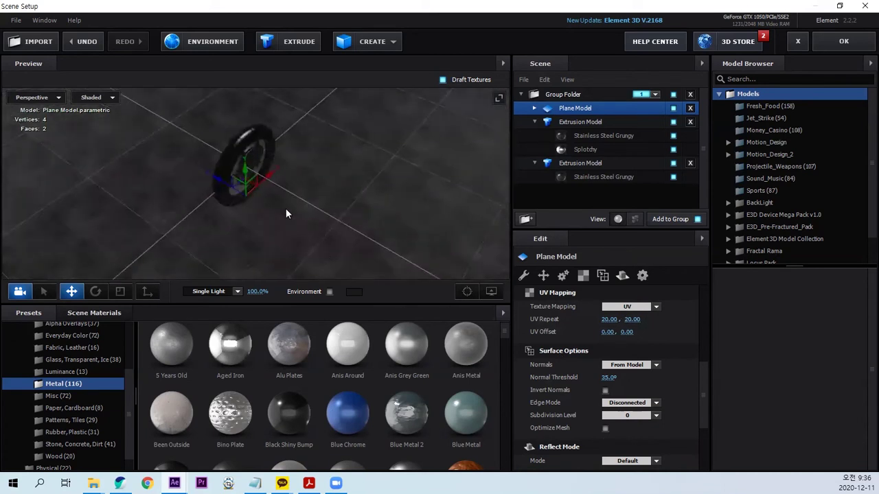
scroll(286, 213, "up", 3)
left_click_drag(275, 243, 277, 215)
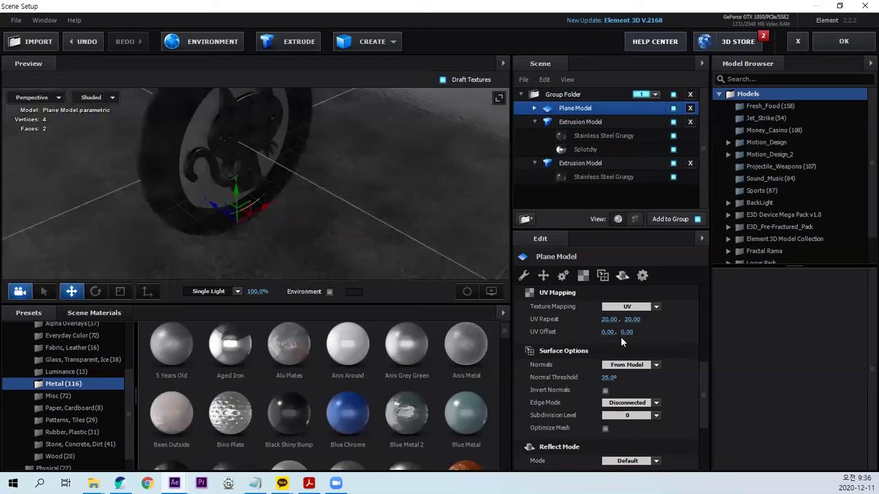
left_click(632, 319)
type("1")
key("Return")
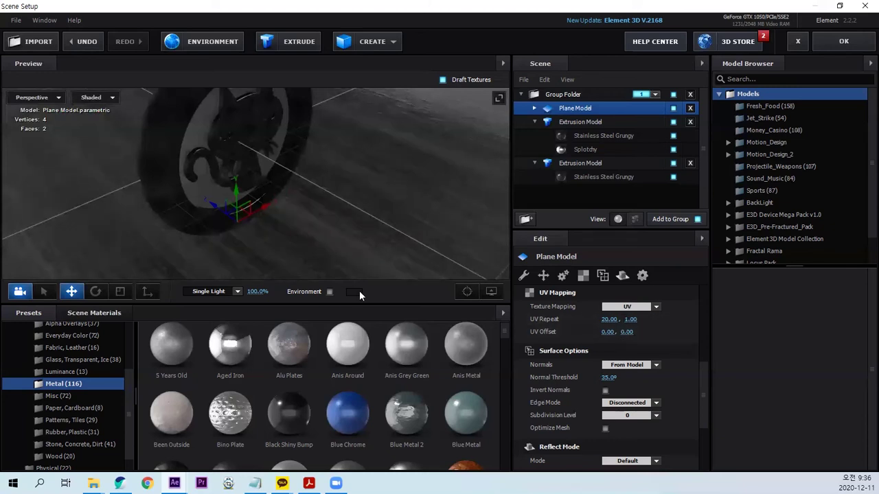
mouse_move(256, 253)
left_mouse_down()
mouse_move(232, 241)
mouse_move(322, 208)
left_mouse_up()
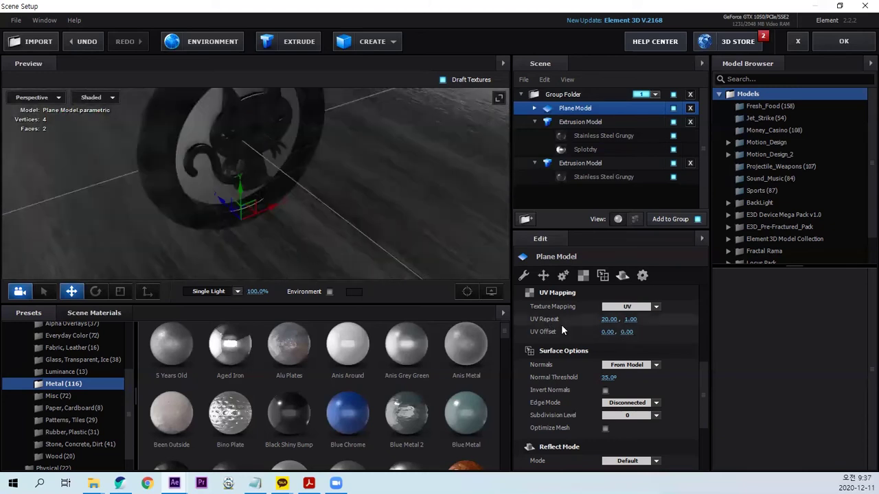
scroll(324, 208, "down", 3)
left_click_drag(297, 246, 311, 242)
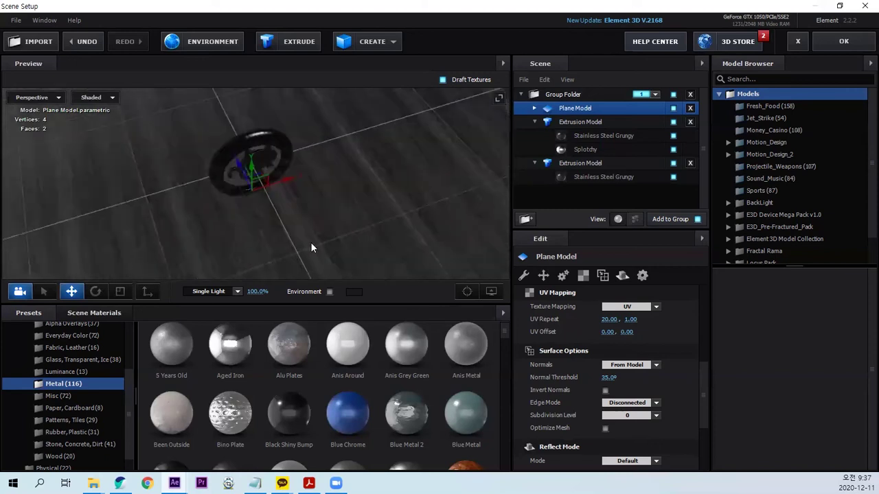
left_click(637, 319)
type("20")
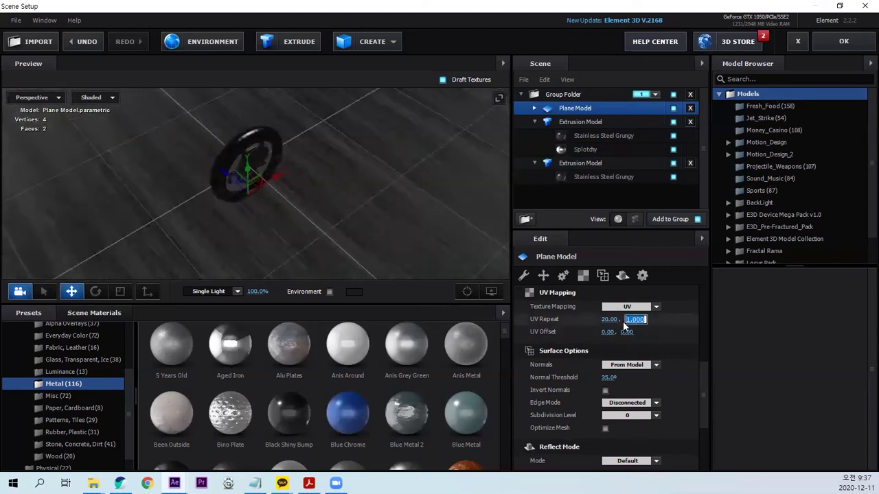
key("Return")
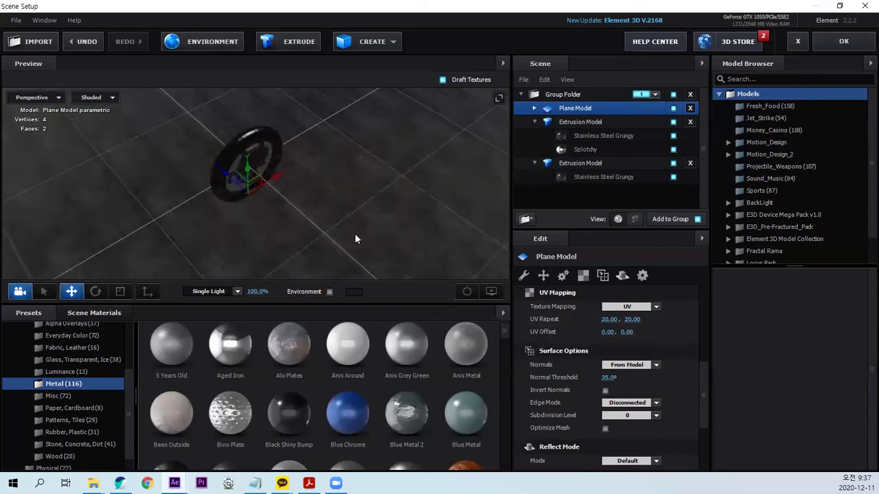
left_click_drag(355, 238, 332, 217)
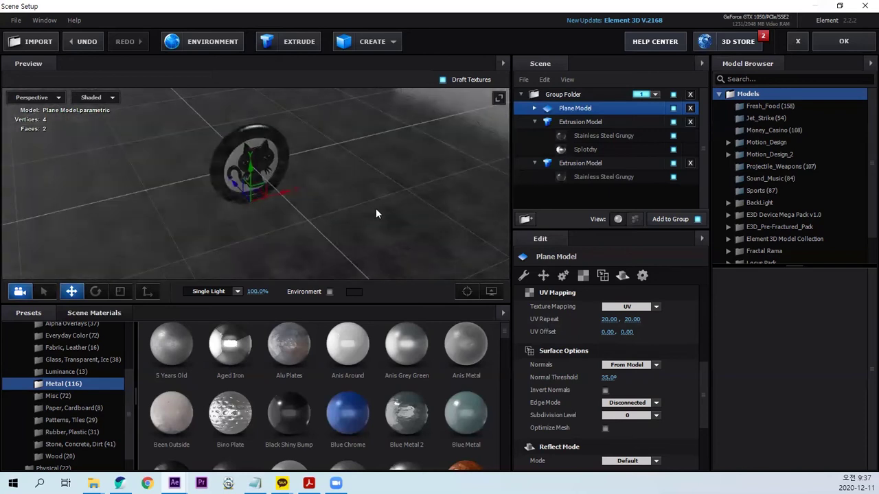
Step: Make the floor plane a Mirror Surface so it reflects the cat medallion
left_click(625, 276)
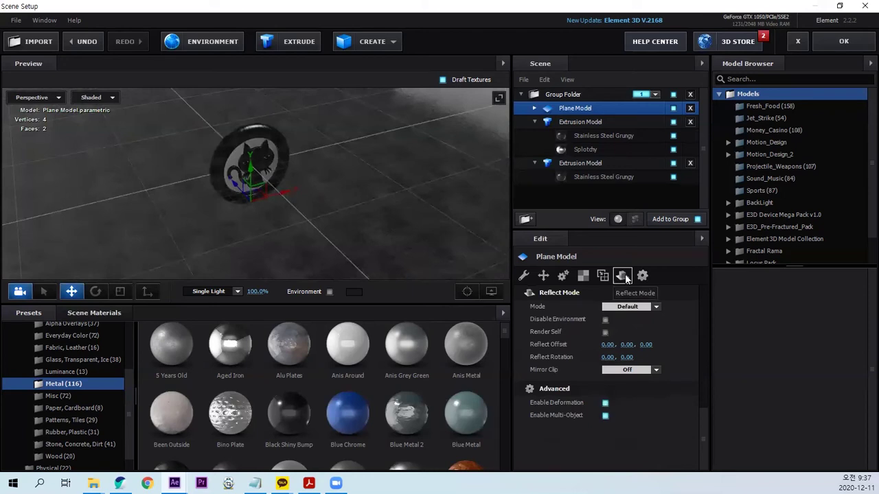
left_click(628, 307)
left_click(635, 335)
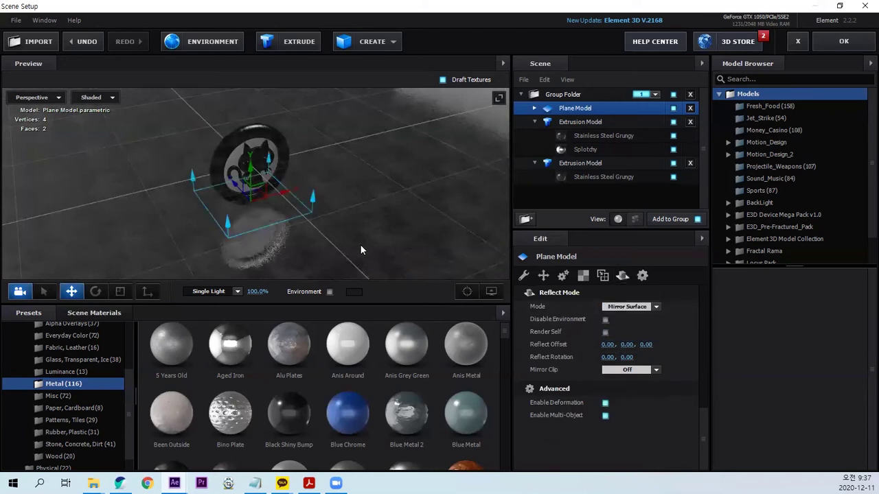
left_click_drag(330, 251, 280, 241)
mouse_move(276, 189)
left_mouse_down()
mouse_move(411, 212)
mouse_move(340, 230)
left_mouse_up()
mouse_move(437, 207)
left_mouse_down()
mouse_move(343, 167)
mouse_move(349, 239)
left_mouse_up()
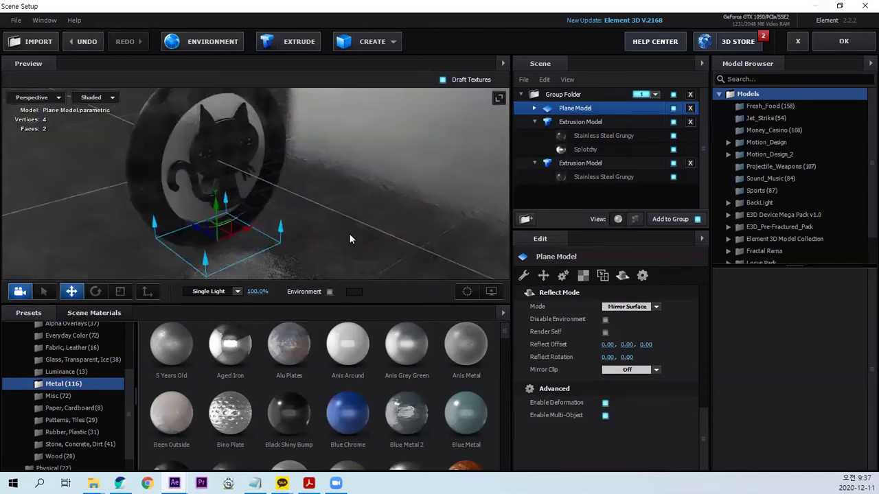
scroll(131, 386, "up", 3)
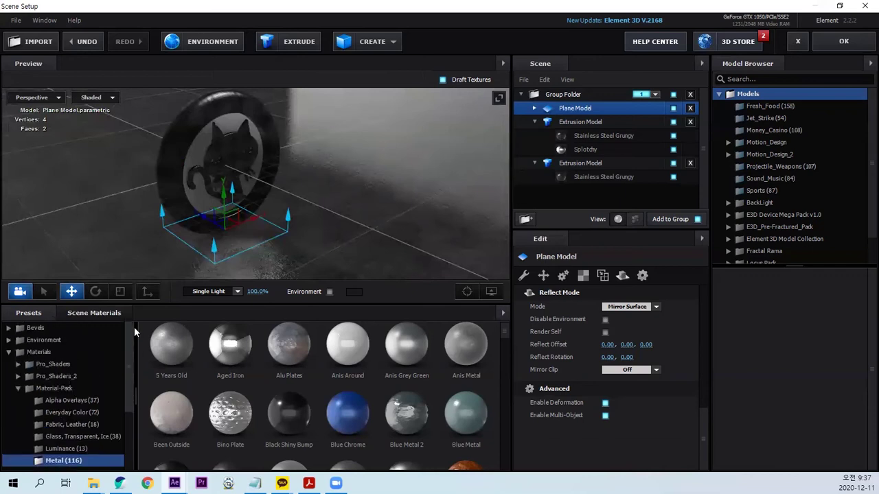
Step: Try the BackLight_2K_06, 07 and 09 environments on the scene
left_click(51, 340)
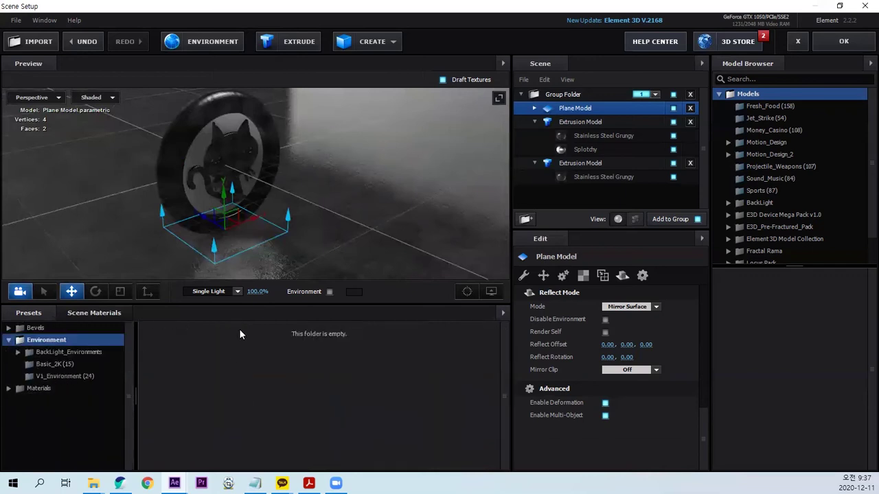
left_click(81, 351)
left_click(76, 362)
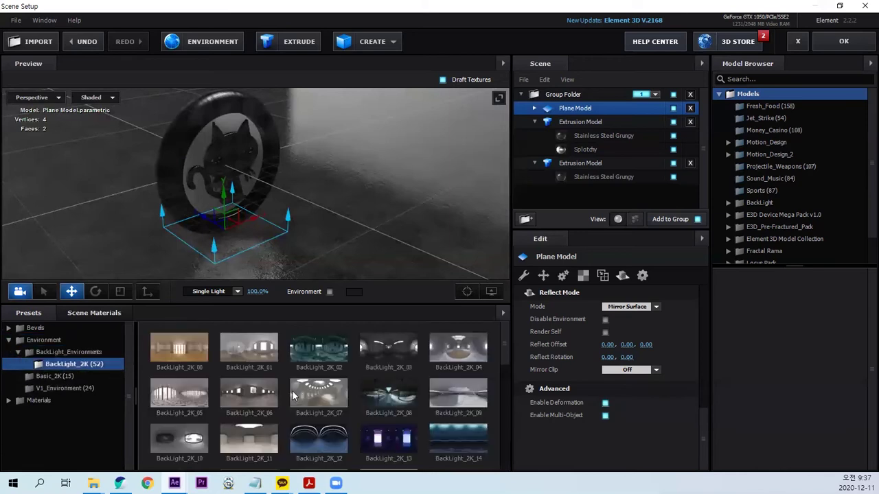
left_click(268, 392)
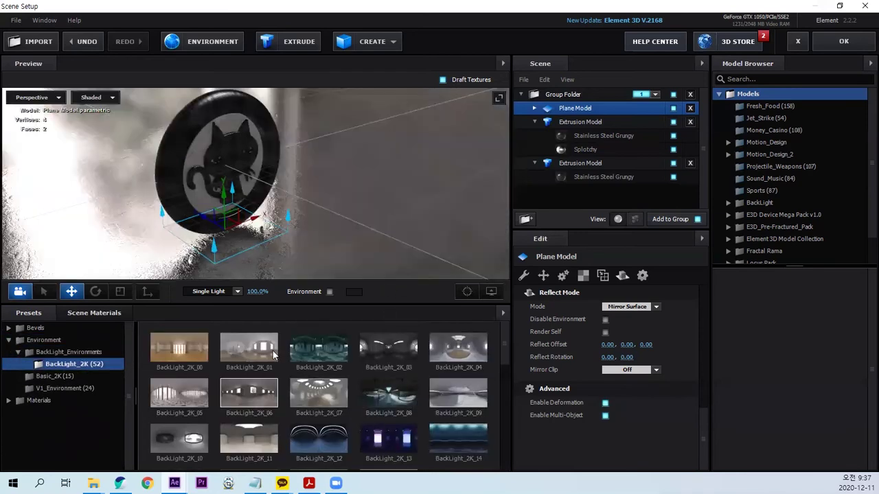
mouse_move(326, 257)
left_mouse_down()
mouse_move(302, 259)
mouse_move(353, 231)
left_mouse_up()
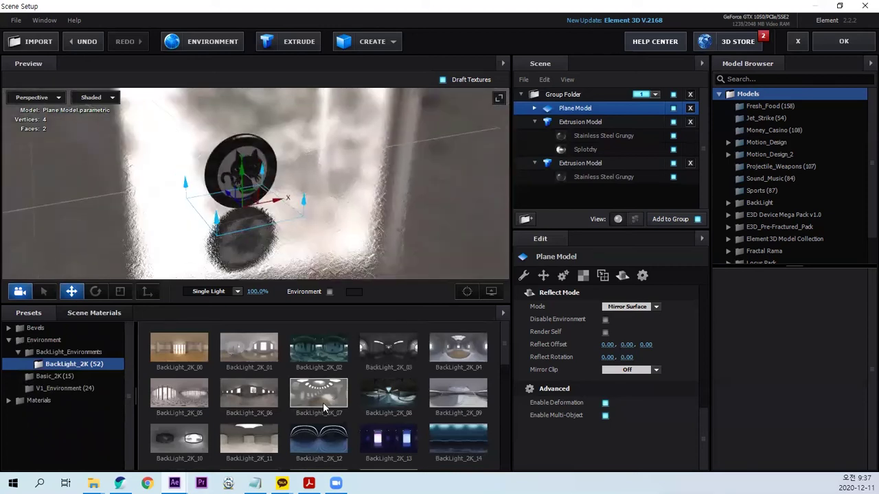
left_click(323, 402)
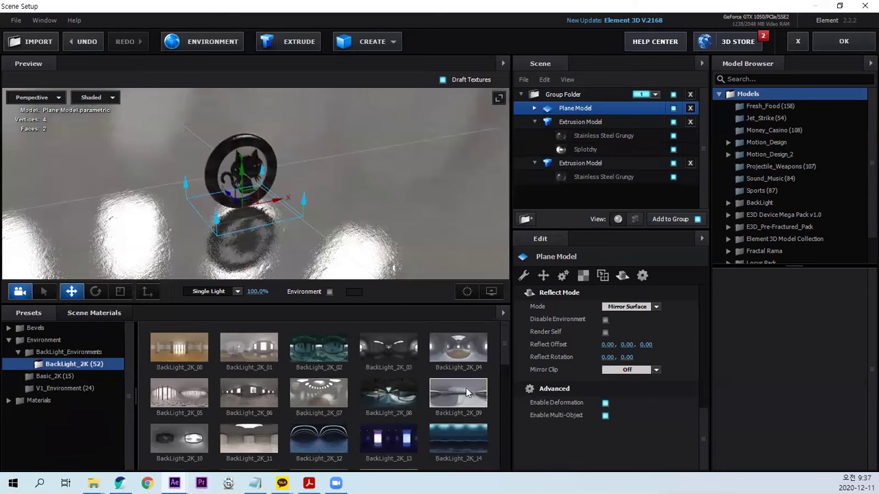
left_click(467, 392)
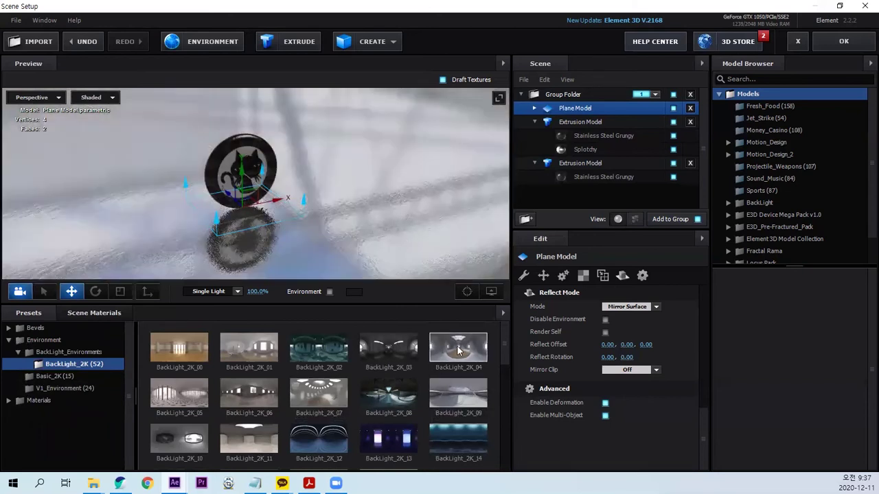
Step: Compare BackLight_2K_04, 08, 09 and 07, then settle on the BackLight_2K_05 corridor
left_click(459, 350)
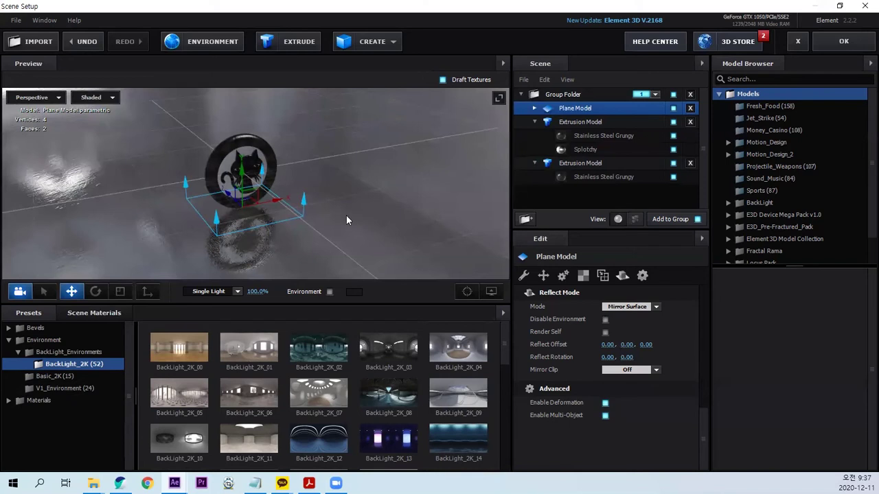
left_click_drag(347, 216, 313, 197)
left_click_drag(342, 204, 354, 207)
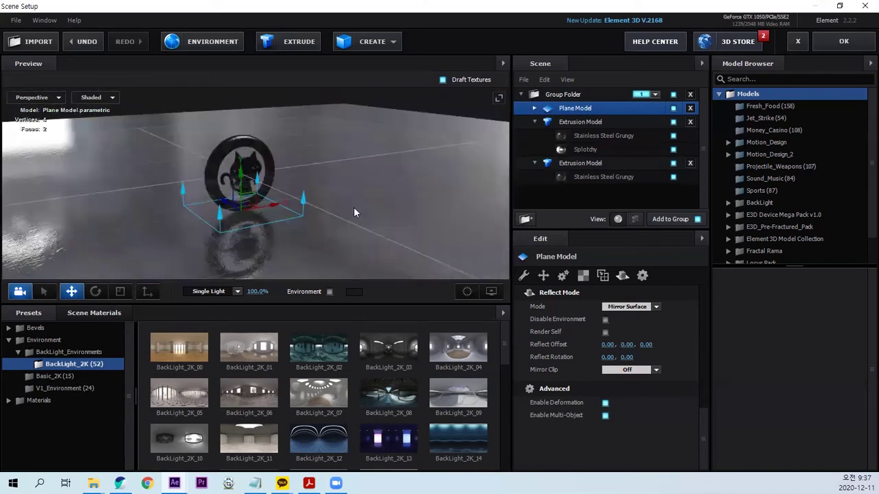
left_click(376, 385)
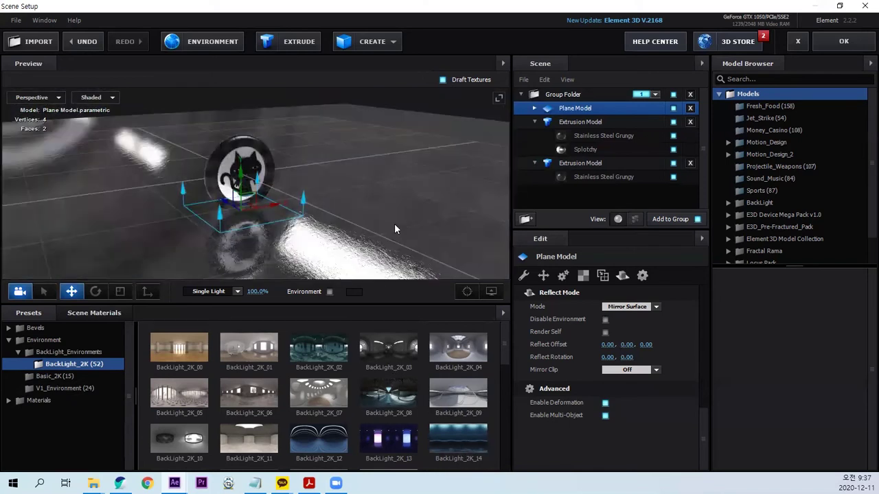
left_click(329, 397)
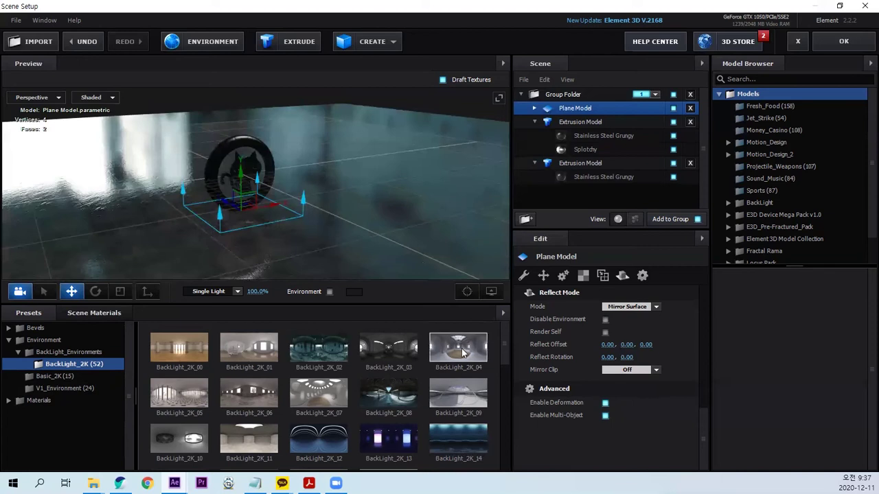
left_click(467, 411)
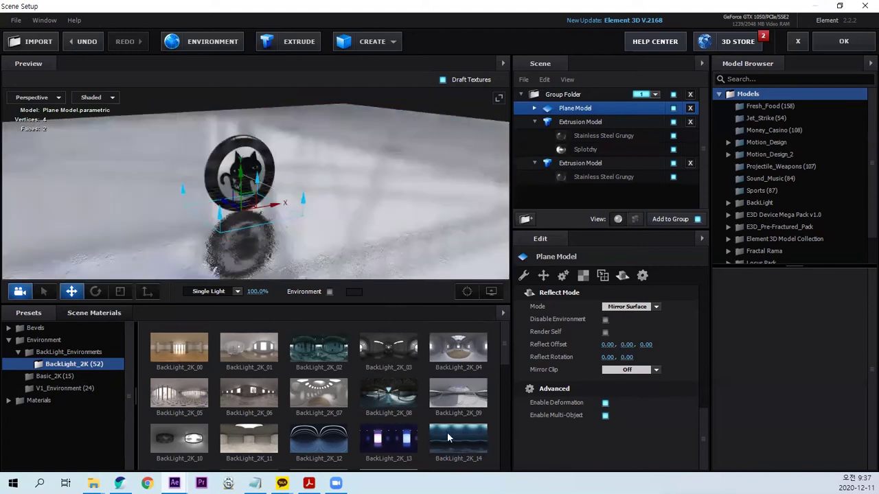
left_click(328, 392)
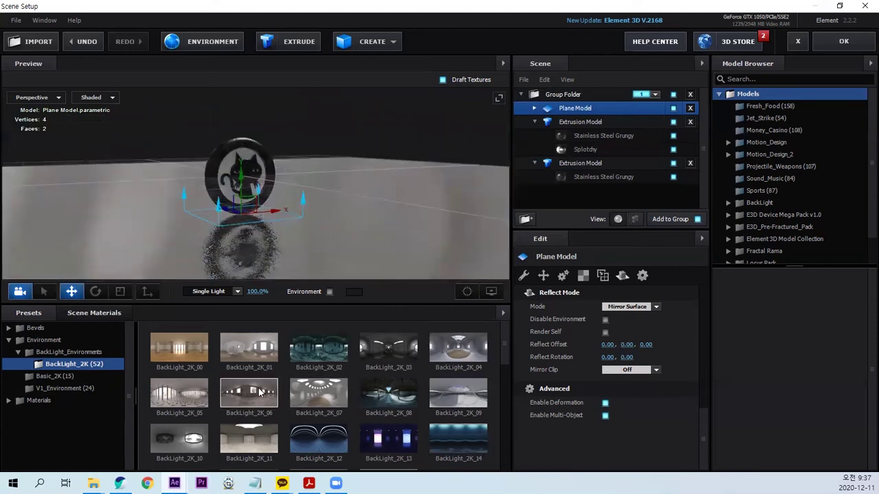
left_click(188, 395)
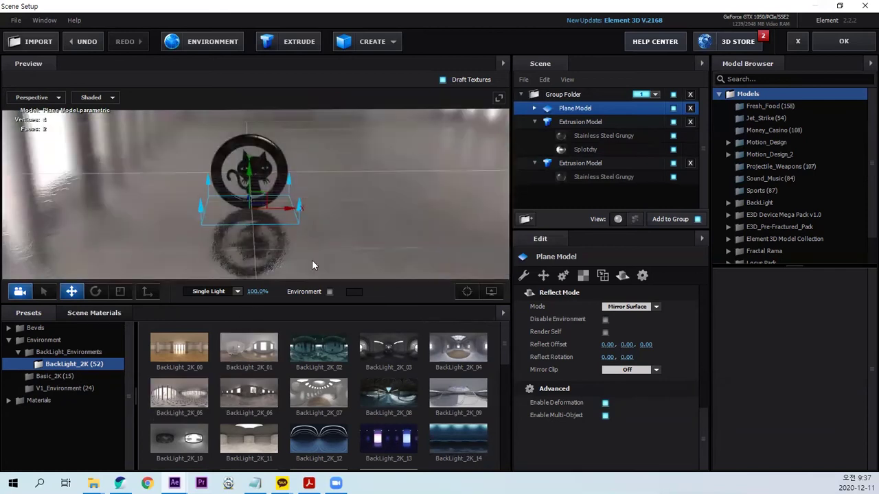
left_click_drag(312, 259, 342, 249)
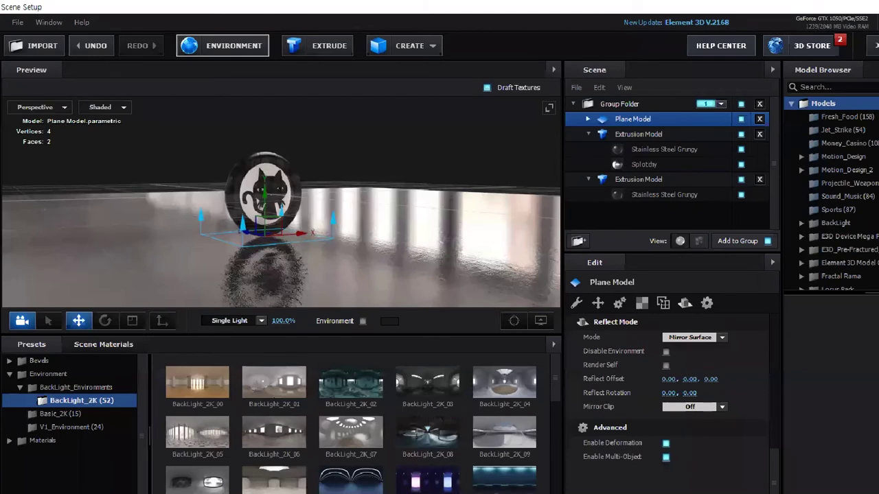
Step: Raise environment saturation to 43% and brightness to about 15%, show it as backdrop, and apply
left_click(237, 50)
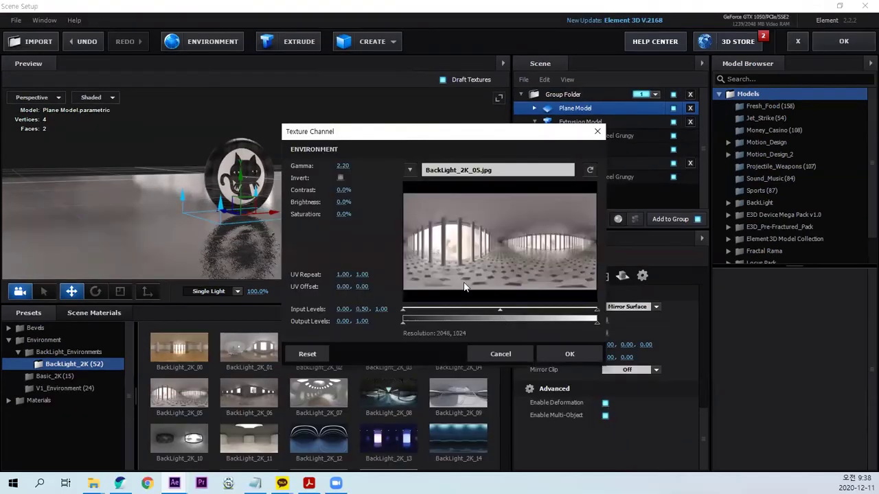
mouse_move(341, 214)
left_mouse_down()
mouse_move(367, 210)
mouse_move(359, 206)
left_mouse_up()
left_click_drag(344, 202, 348, 202)
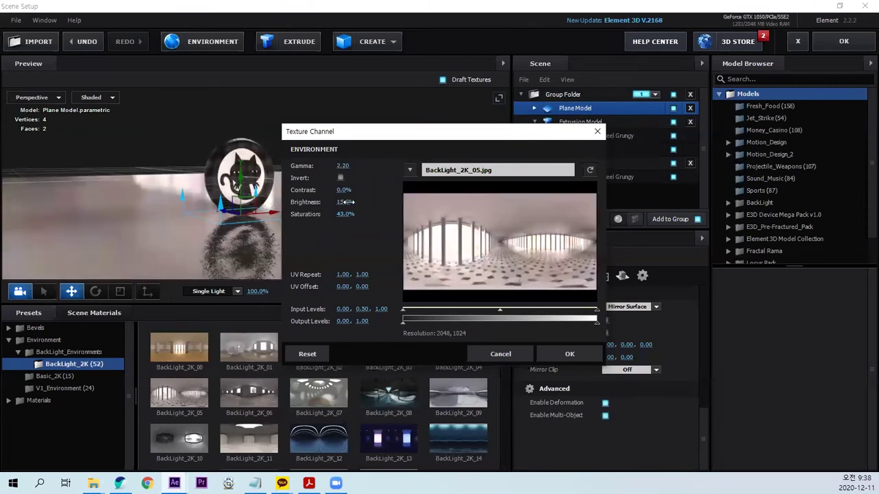
left_click(571, 353)
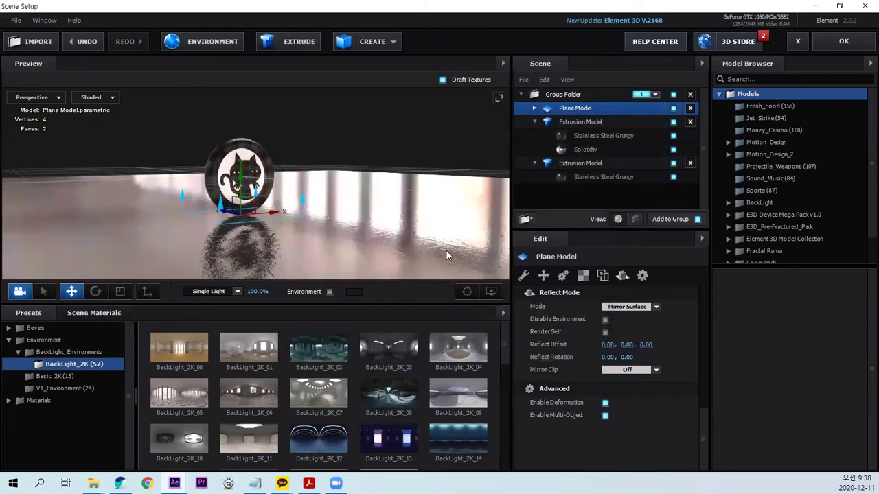
left_click(330, 291)
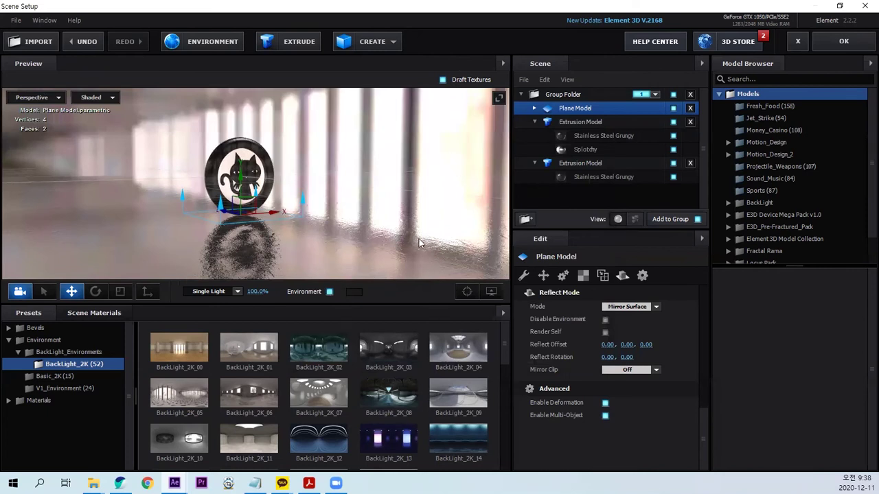
left_click(821, 42)
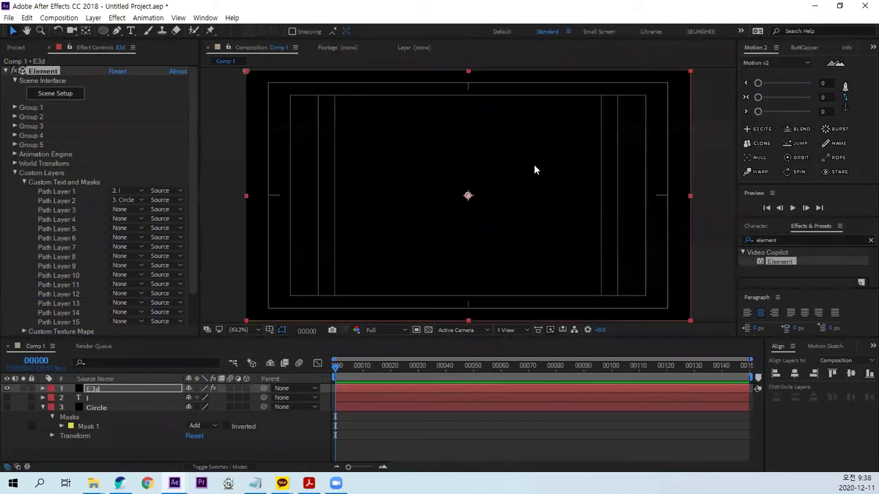
Step: Deselect all layers, hide the safe-area guides, and start a new camera with Ctrl+Alt+Shift+C
left_click(411, 447)
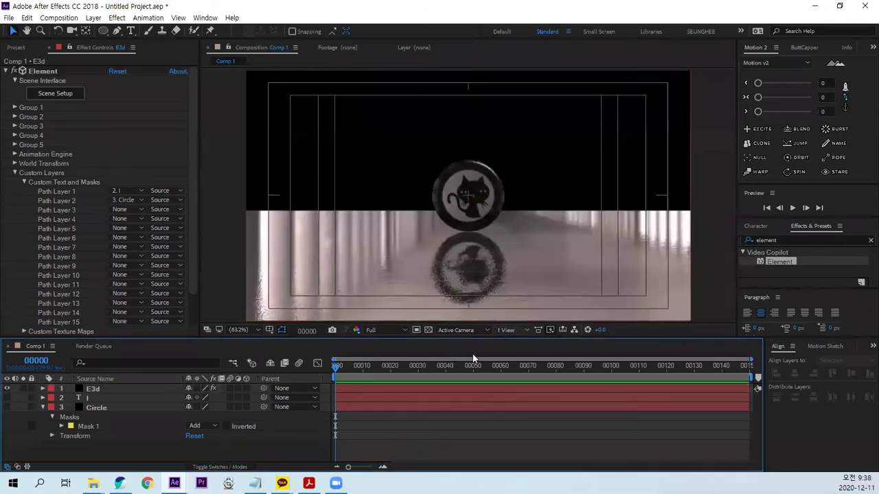
key("apostrophe")
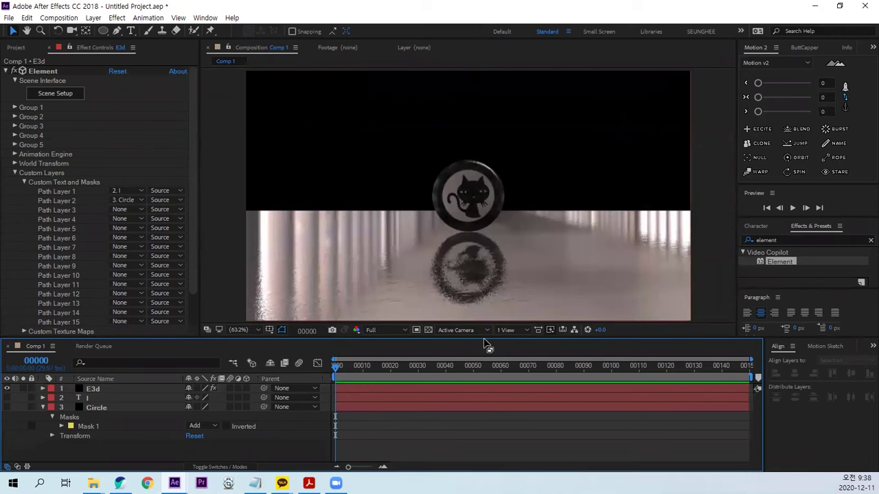
key("ctrl+alt+shift+c")
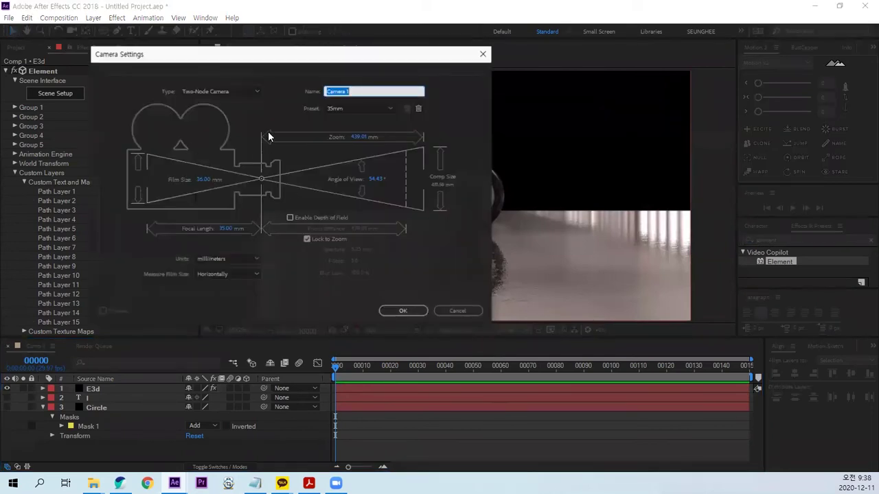
Step: Choose the 24mm lens preset and add Camera 1 to Comp 1
left_click(351, 110)
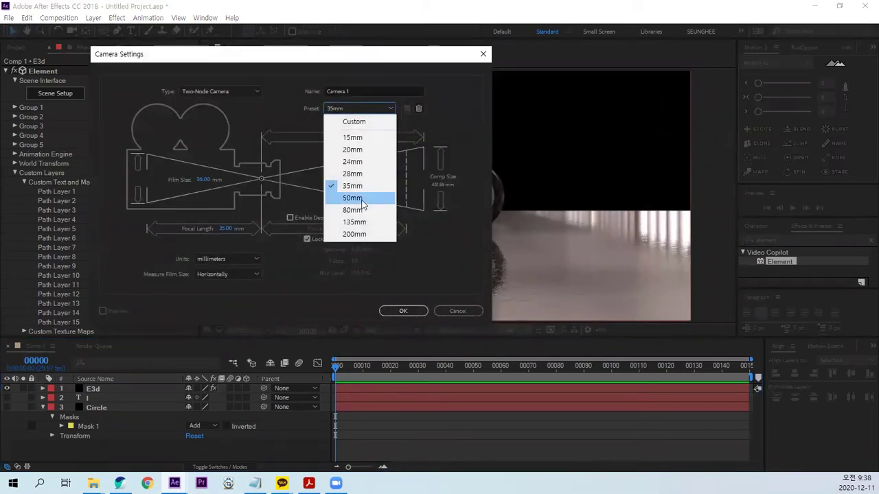
left_click(356, 162)
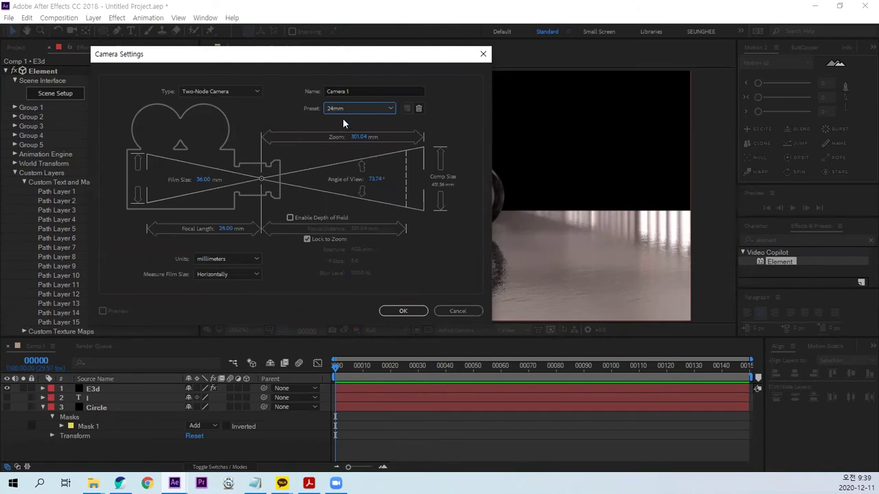
left_click(405, 311)
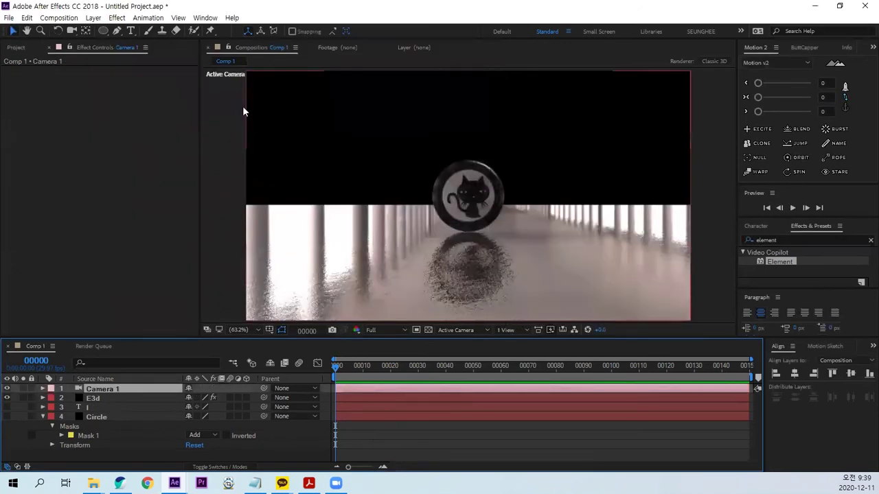
Step: Orbit Camera 1 to tilt the cat disc and bring it closer above the reflective floor
left_click(72, 31)
mouse_move(473, 203)
left_mouse_down()
mouse_move(496, 220)
mouse_move(503, 241)
left_mouse_up()
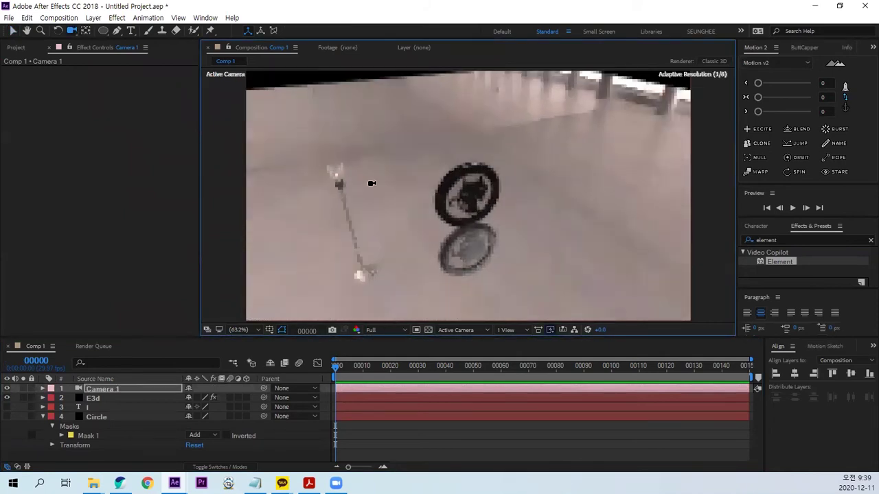
left_click_drag(503, 241, 316, 156)
mouse_move(453, 221)
left_mouse_down()
mouse_move(474, 213)
mouse_move(432, 201)
mouse_move(500, 203)
left_mouse_up()
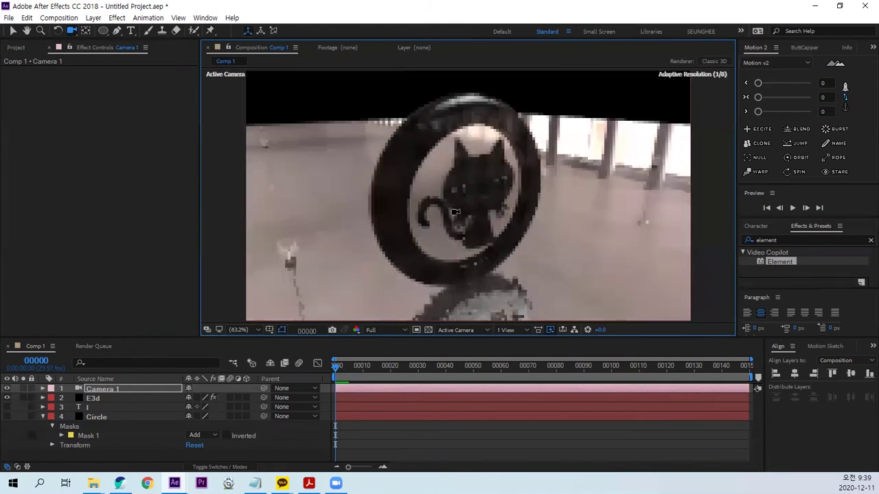
mouse_move(500, 203)
left_mouse_down()
mouse_move(470, 217)
mouse_move(530, 220)
left_mouse_up()
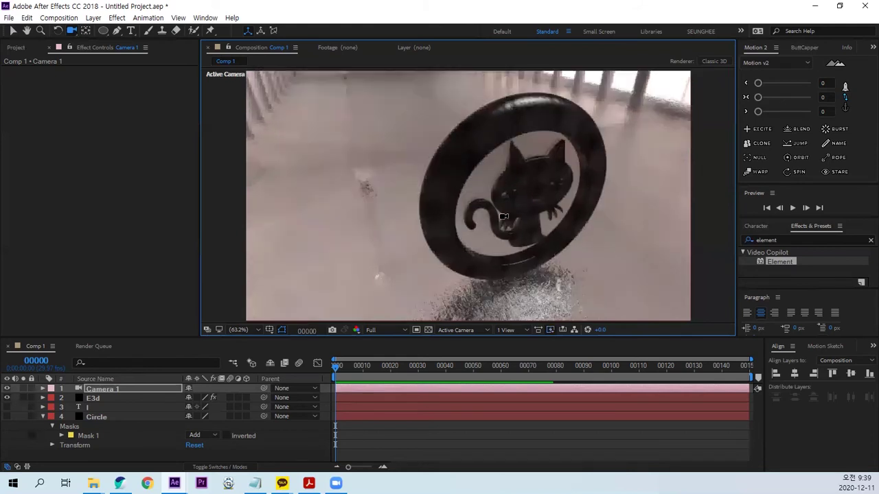
key("comma")
mouse_move(508, 181)
left_mouse_down()
mouse_move(552, 173)
mouse_move(539, 179)
left_mouse_up()
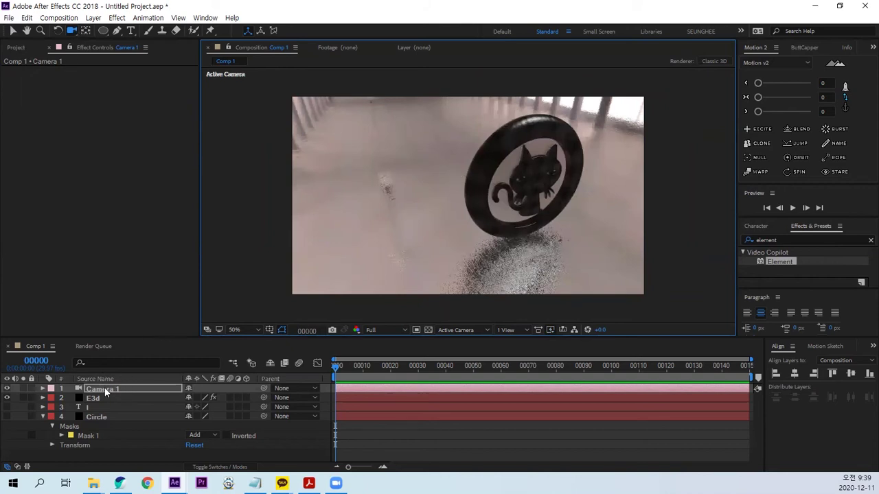
left_click_drag(543, 174, 561, 184)
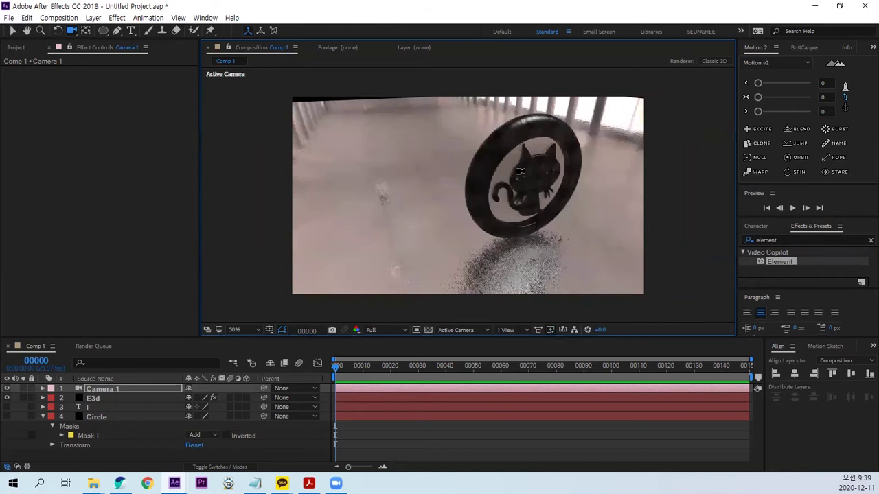
mouse_move(521, 172)
left_mouse_down()
mouse_move(497, 167)
mouse_move(518, 169)
left_mouse_up()
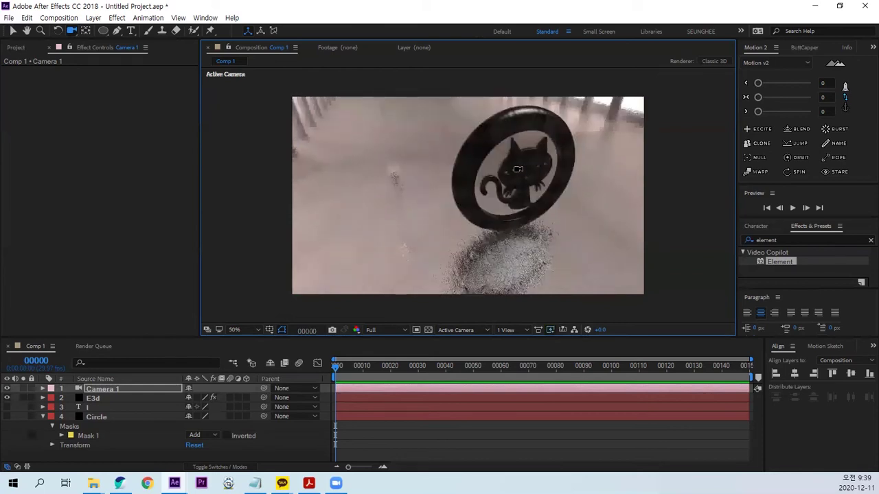
mouse_move(520, 161)
left_mouse_down()
mouse_move(526, 151)
mouse_move(518, 180)
mouse_move(530, 176)
left_mouse_up()
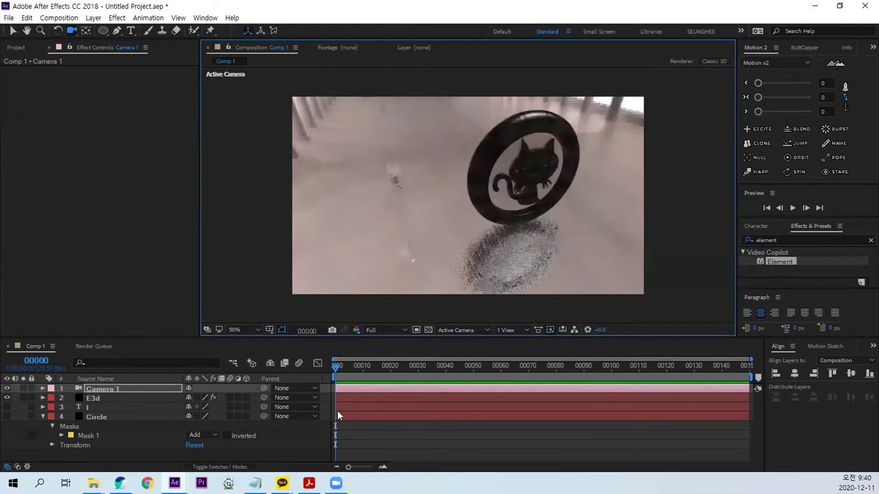
Step: Create a new Parallel-type light with its intensity set to 100%
left_click(397, 463)
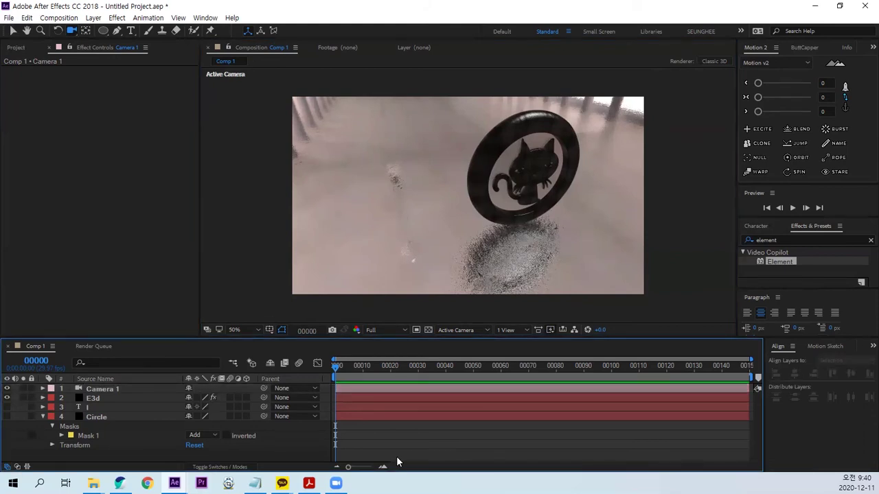
key("ctrl+alt+shift+l")
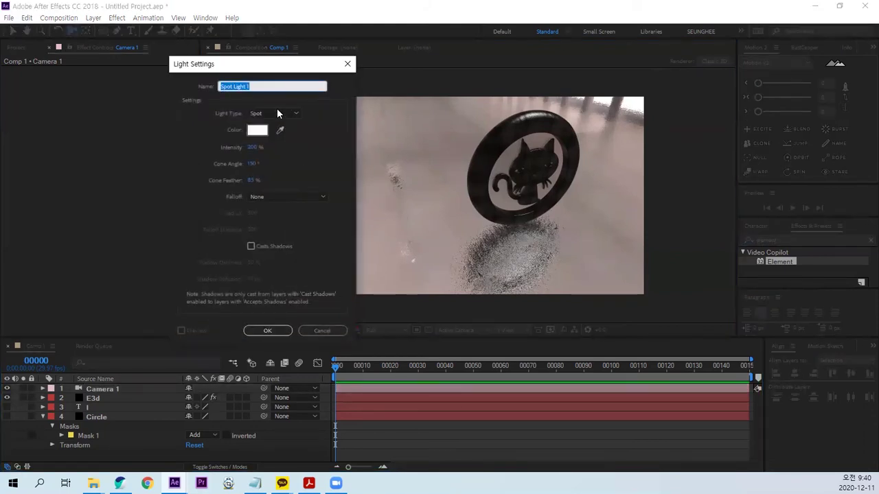
left_click(278, 114)
left_click(274, 124)
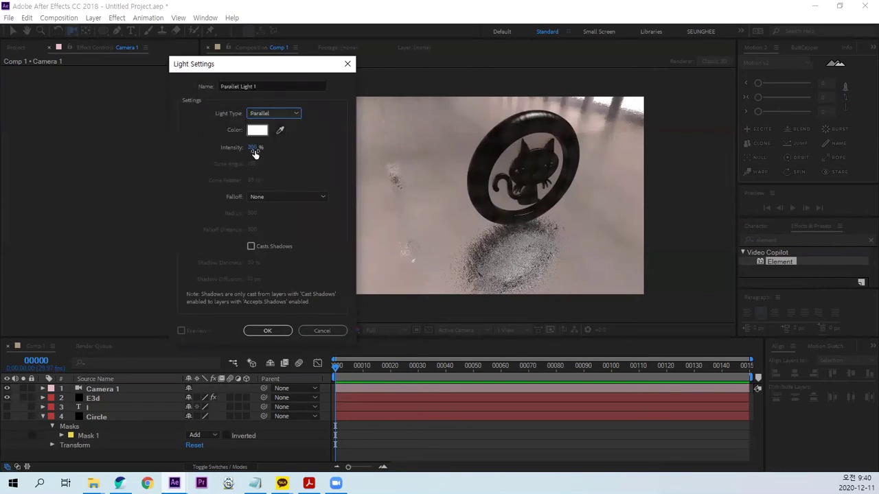
left_click(253, 148)
type("100")
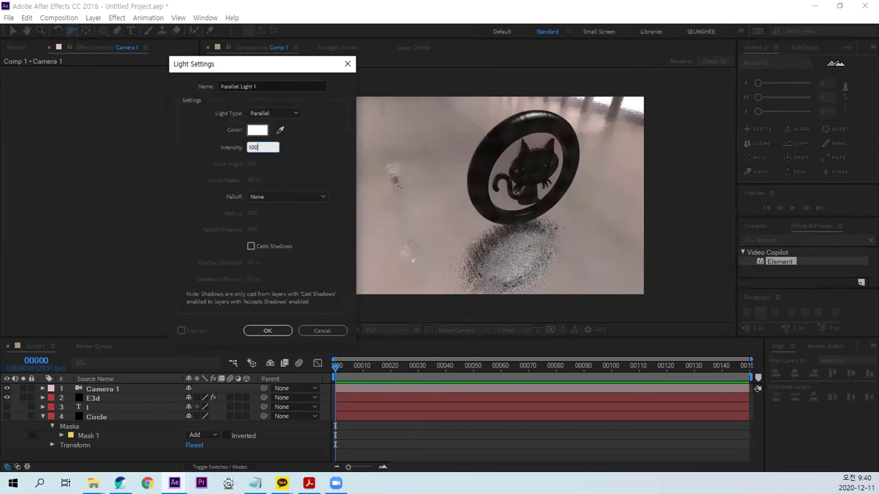
left_click(267, 332)
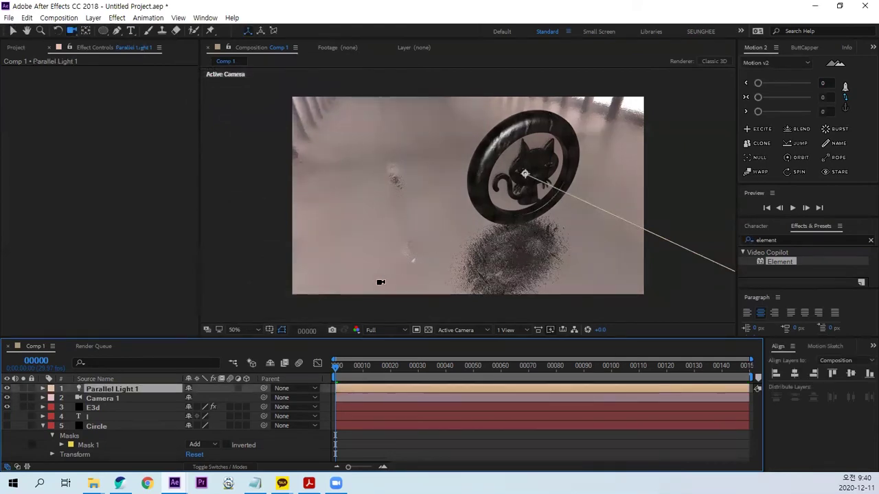
Step: Move Parallel Light 1 to position 693.3, 112.7, -318.4, then select the E3d layer
key("p")
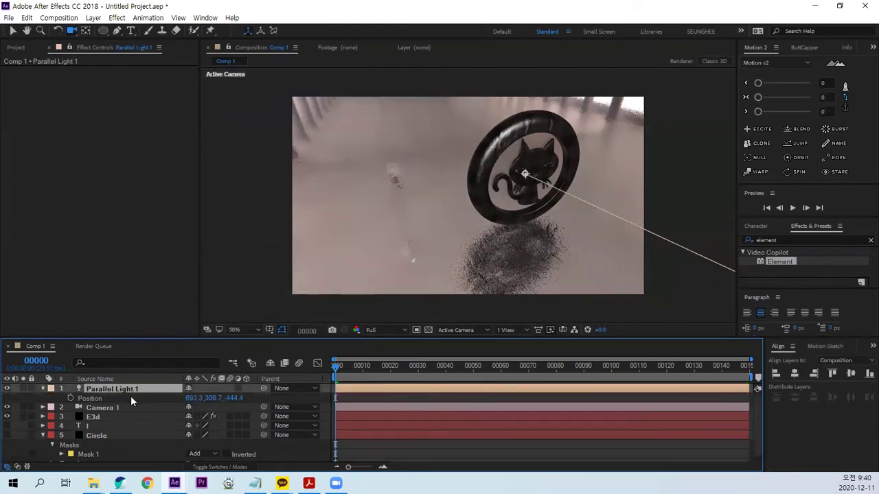
left_click_drag(216, 402, 253, 420)
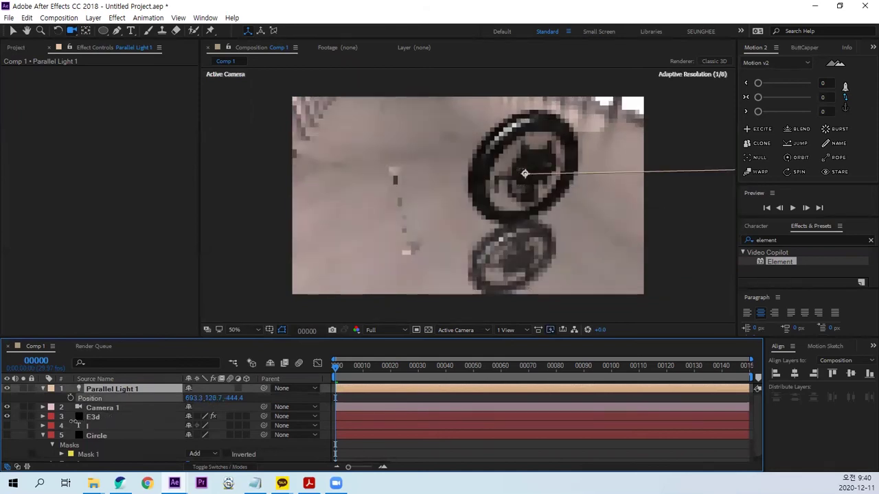
left_click_drag(233, 399, 168, 405)
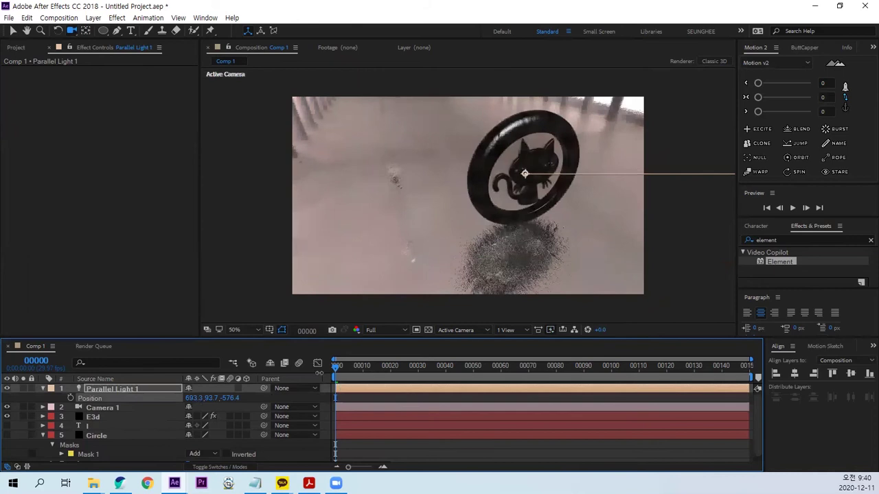
mouse_move(229, 398)
left_mouse_down()
mouse_move(160, 405)
mouse_move(393, 403)
left_mouse_up()
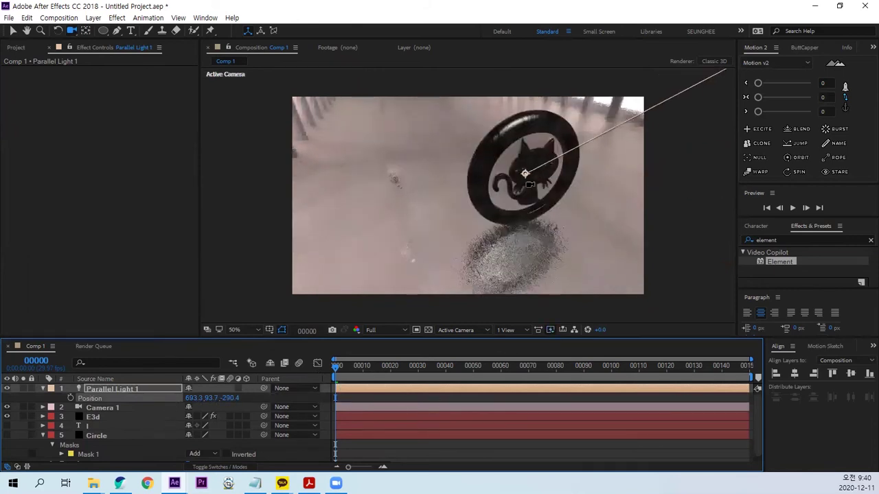
left_click_drag(240, 398, 222, 399)
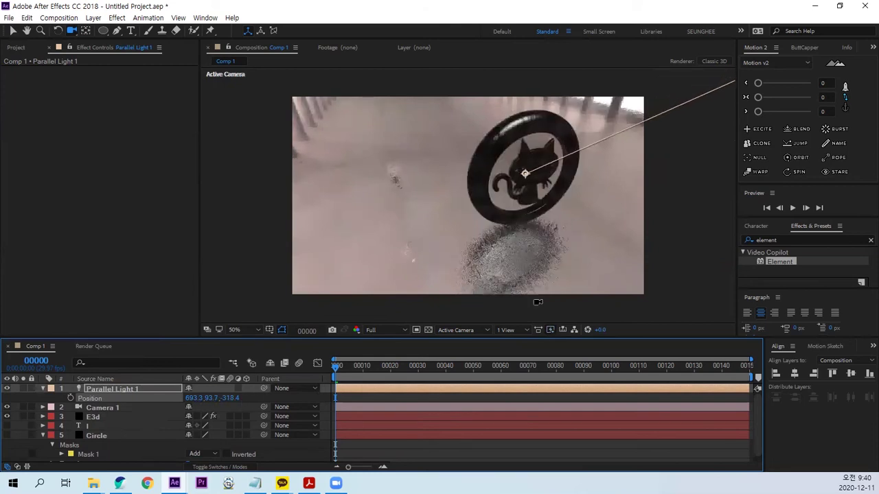
left_click_drag(209, 403, 229, 403)
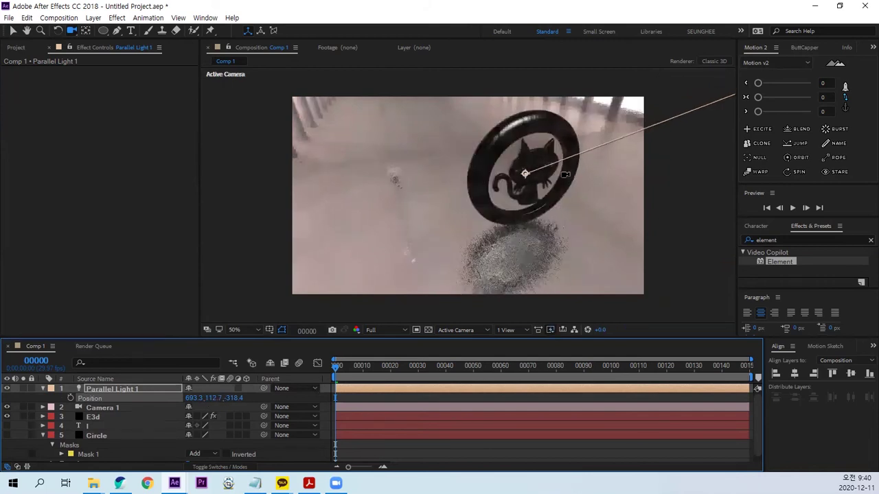
left_click(379, 450)
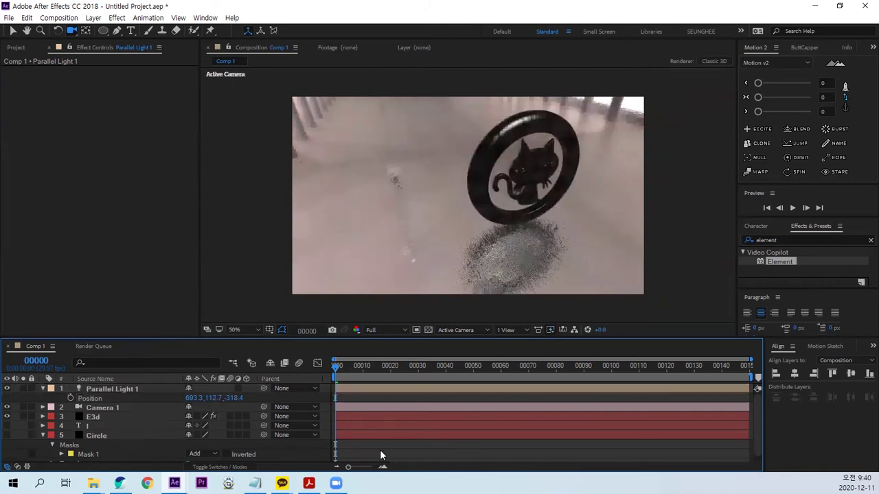
left_click(72, 416)
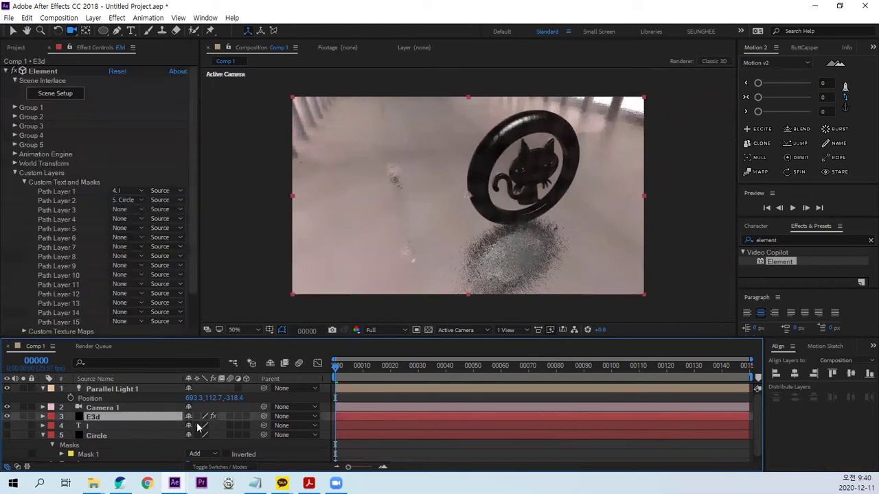
Step: In Element's Render Settings, set Physical Environment Exposure to 1.37 and expand Rotate Environment
left_click(14, 173)
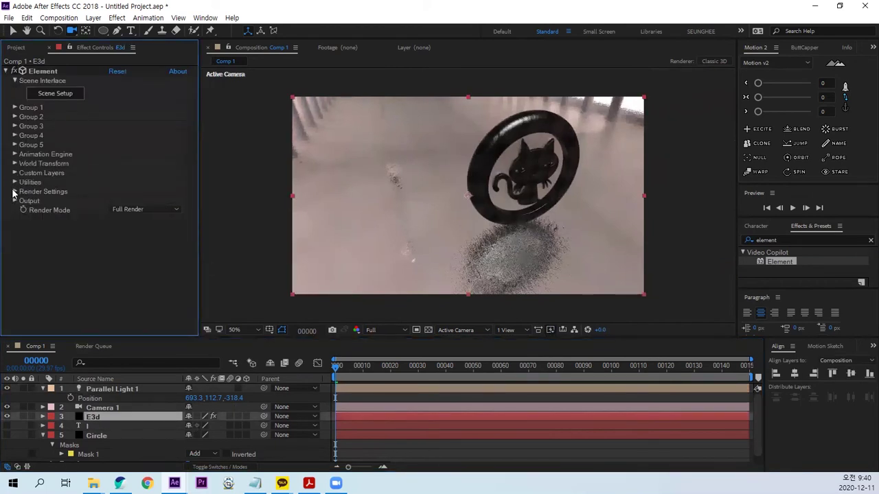
left_click(15, 191)
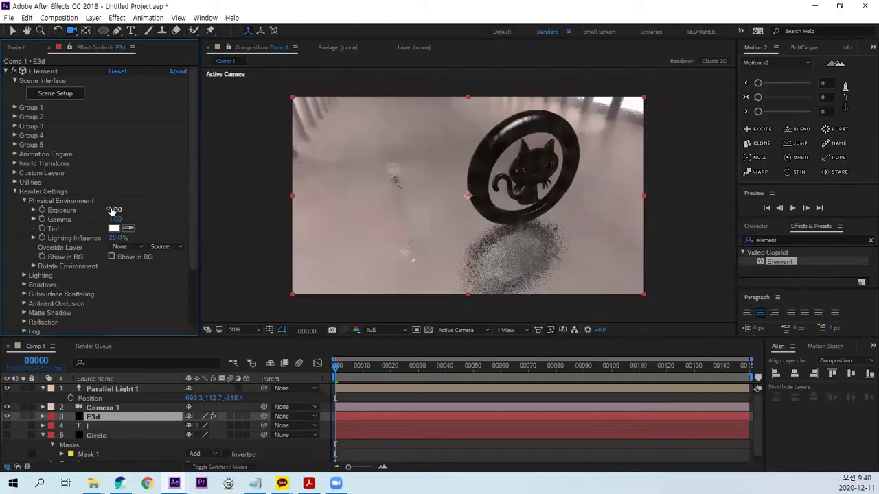
left_click_drag(119, 208, 144, 208)
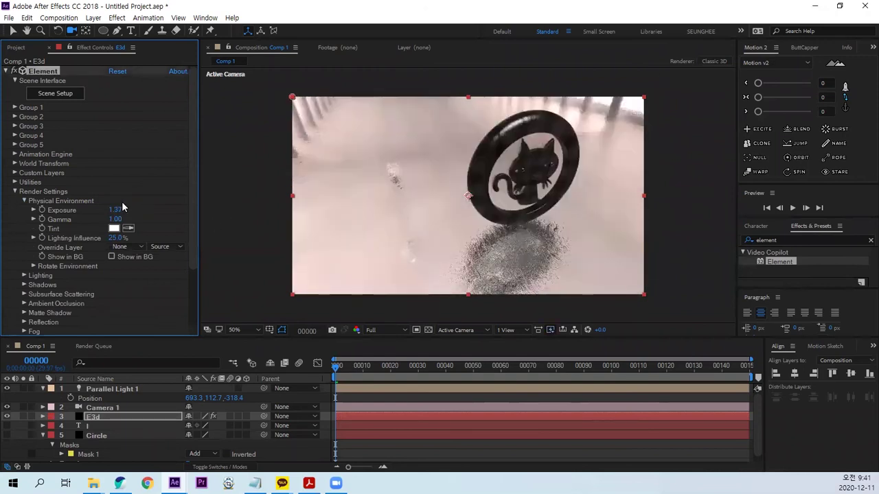
left_click(33, 266)
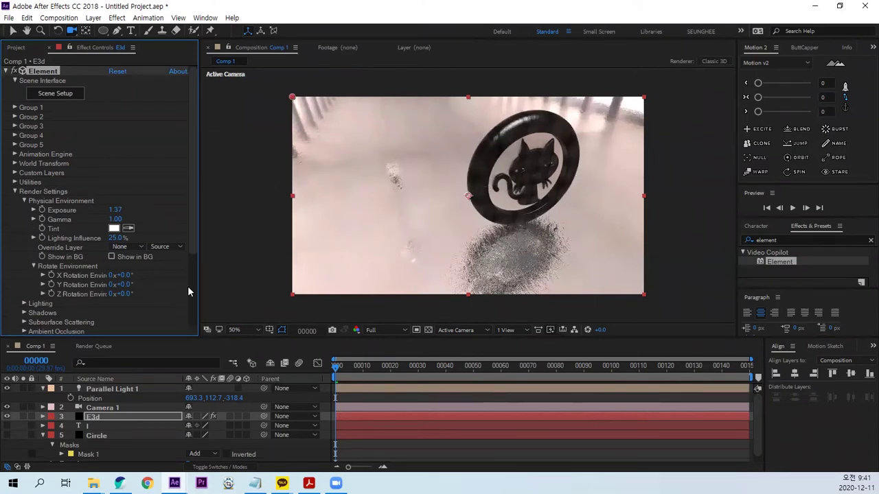
Step: Set Rotate Environment to X 21°, Y -3°, Z -5°, then orbit the camera around the medallion
left_click_drag(112, 276, 138, 274)
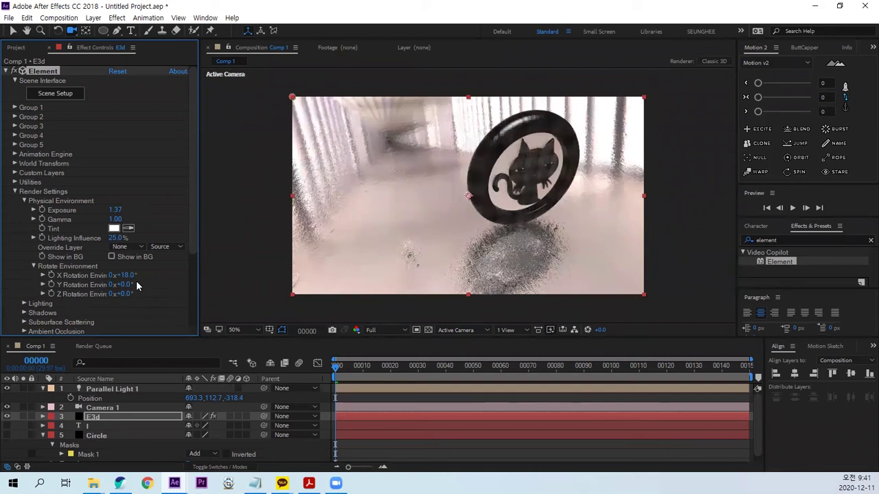
left_click_drag(125, 275, 121, 275)
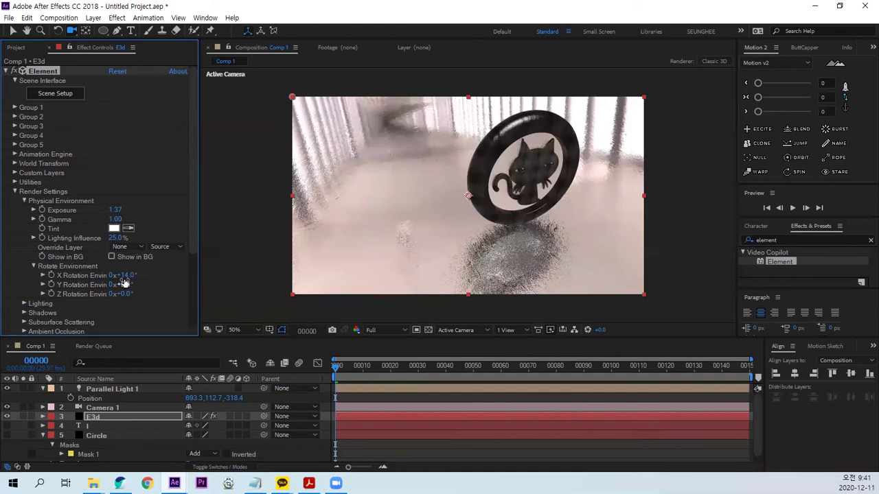
left_click_drag(131, 284, 120, 284)
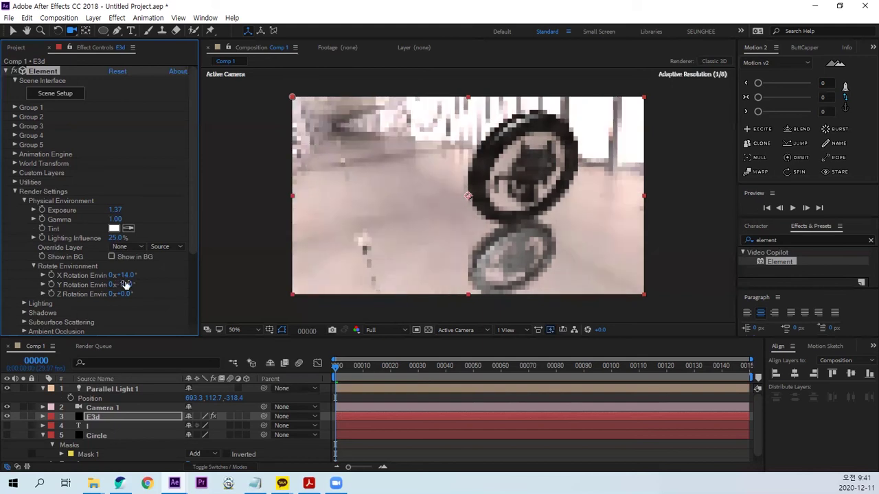
mouse_move(122, 285)
left_mouse_down()
mouse_move(139, 293)
mouse_move(125, 295)
left_mouse_up()
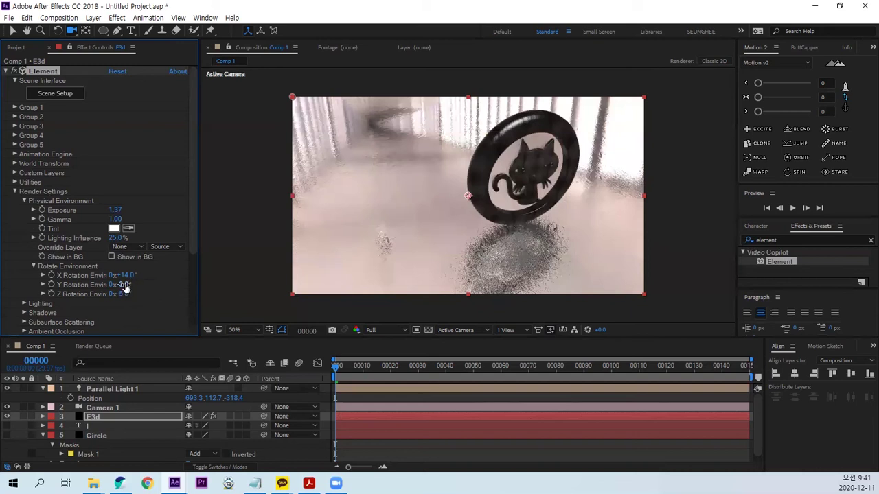
left_click_drag(124, 288, 121, 289)
left_click_drag(124, 275, 117, 275)
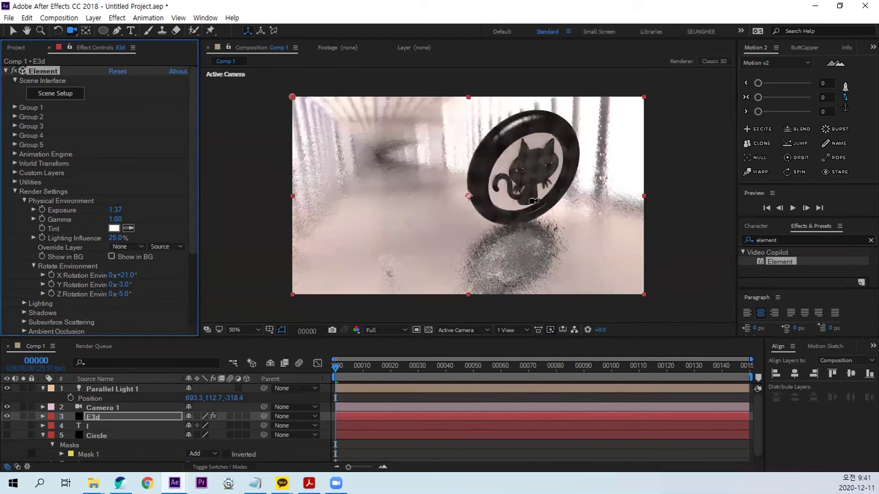
left_click_drag(527, 196, 551, 208)
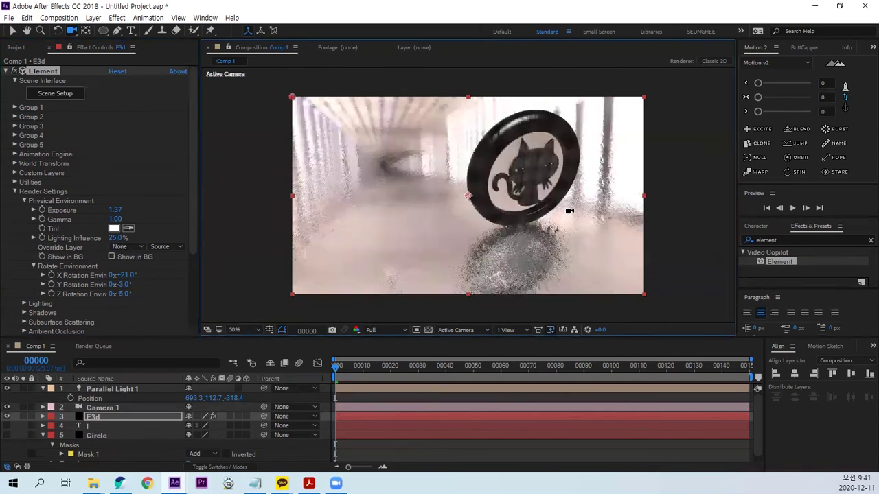
left_click_drag(558, 210, 554, 239)
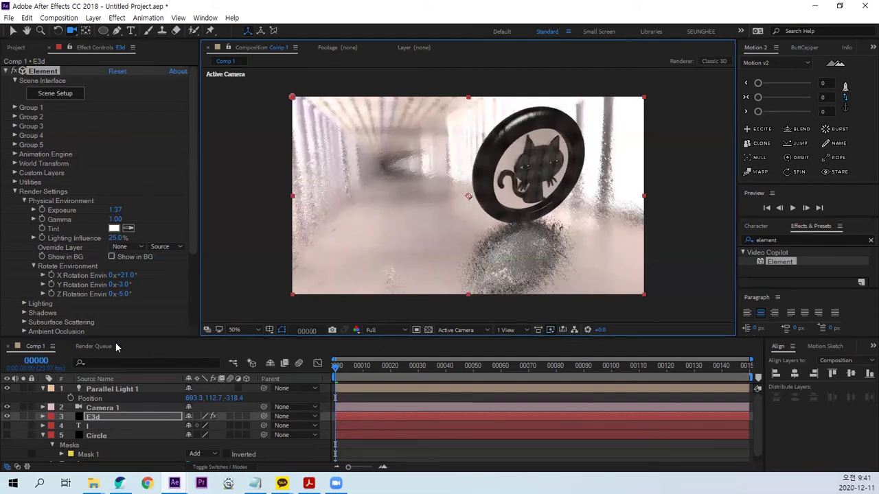
Step: Set Element's Add Lighting preset to Sun Set after trying Stylized, then orbit the camera
left_click(24, 304)
left_click_drag(192, 224, 188, 273)
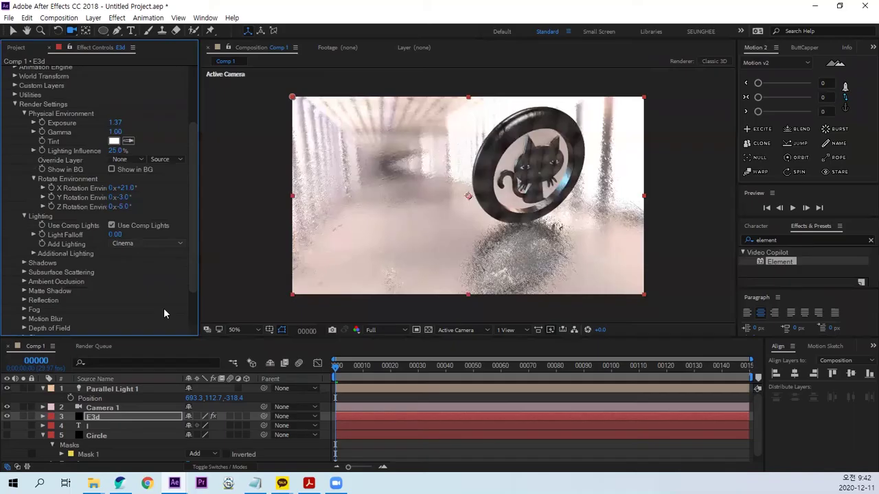
left_click(148, 243)
left_click(173, 355)
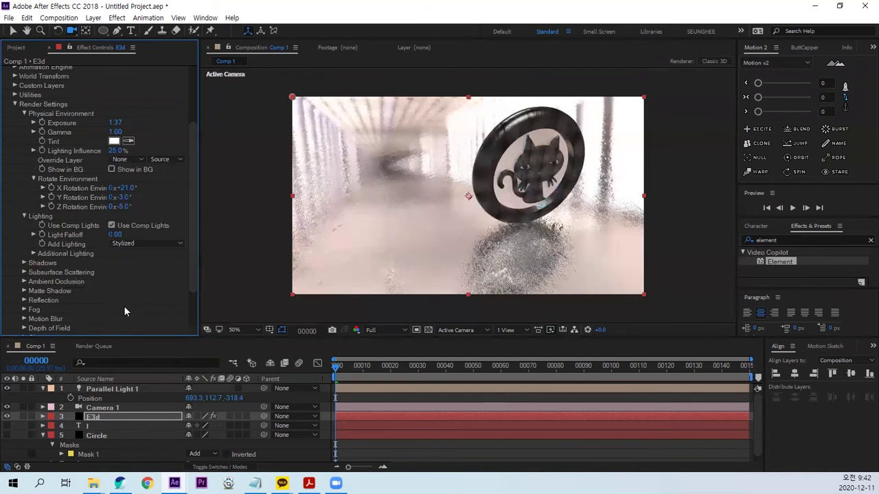
left_click(133, 245)
left_click(163, 307)
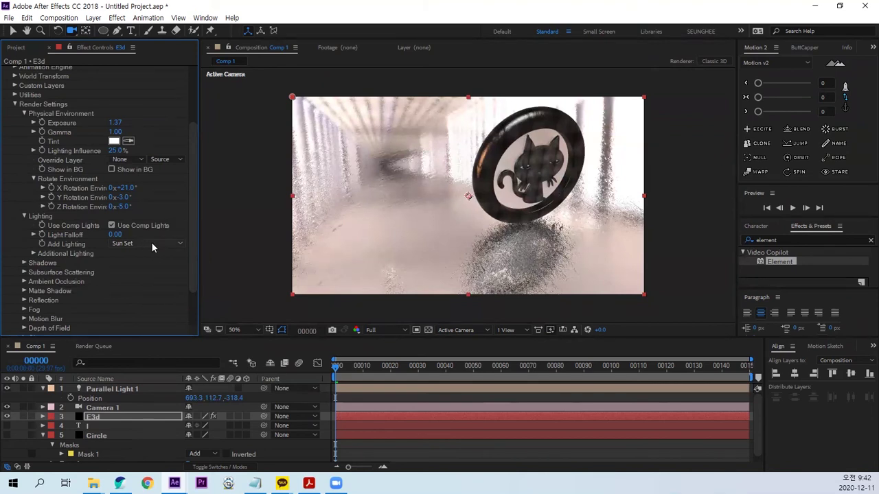
left_click(522, 184)
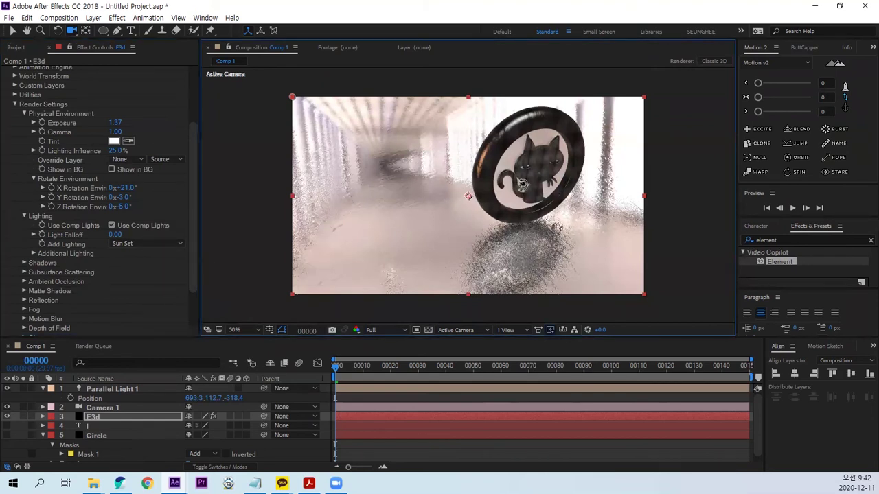
left_click_drag(522, 184, 536, 207)
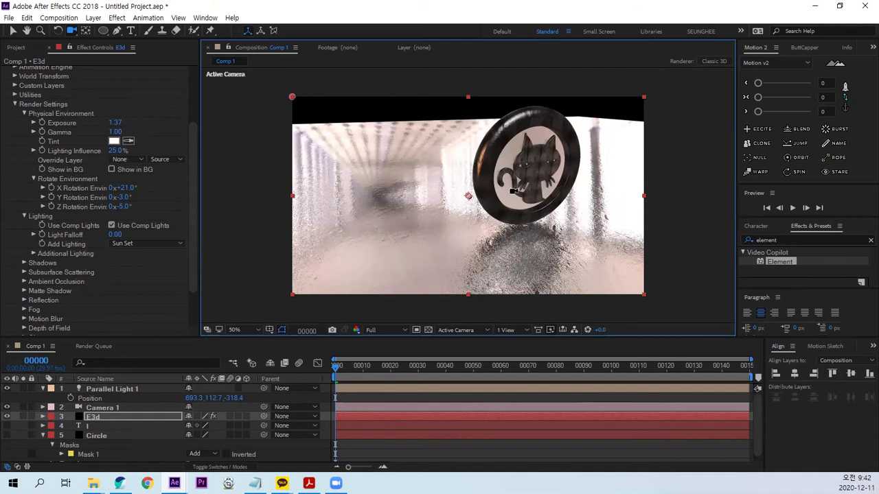
Step: Orbit the camera to turn the room perspective and enable Show in BG for the environment
left_click_drag(509, 192, 435, 121)
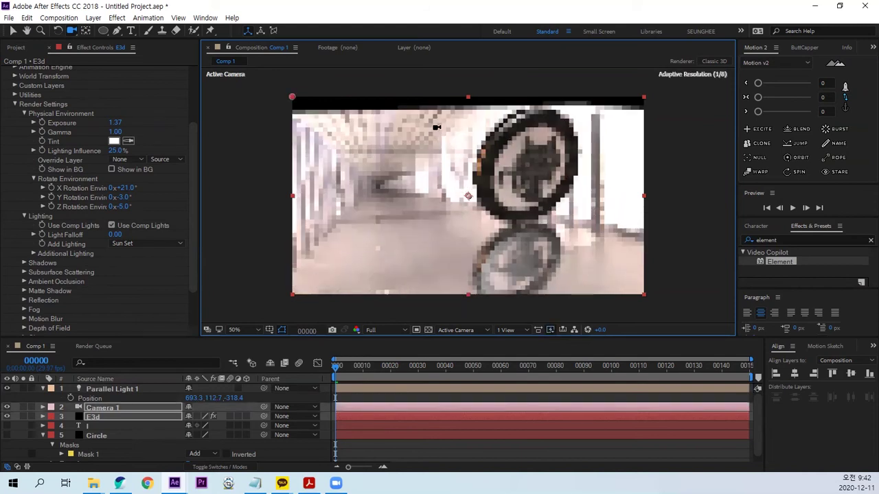
left_click_drag(511, 184, 517, 181)
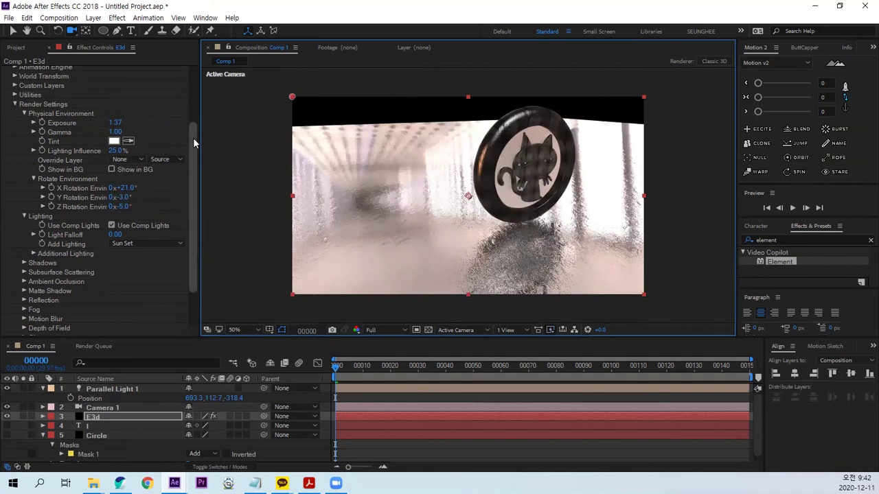
left_click_drag(193, 137, 193, 83)
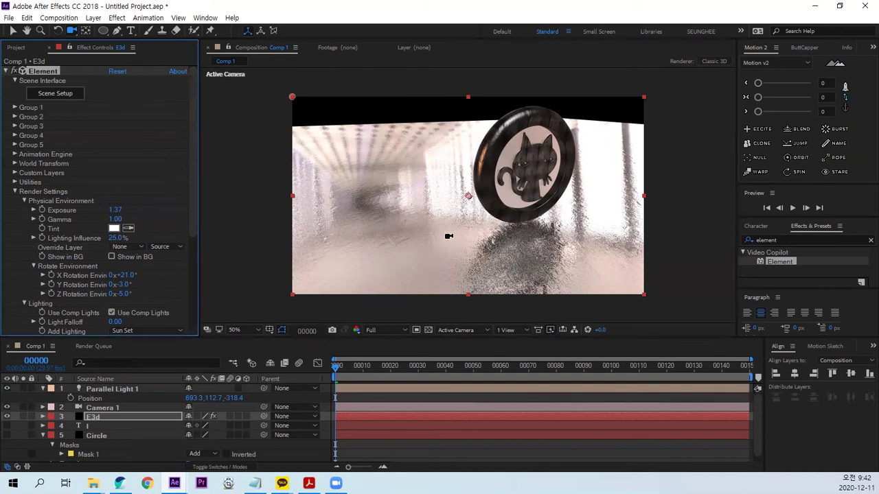
left_click(112, 256)
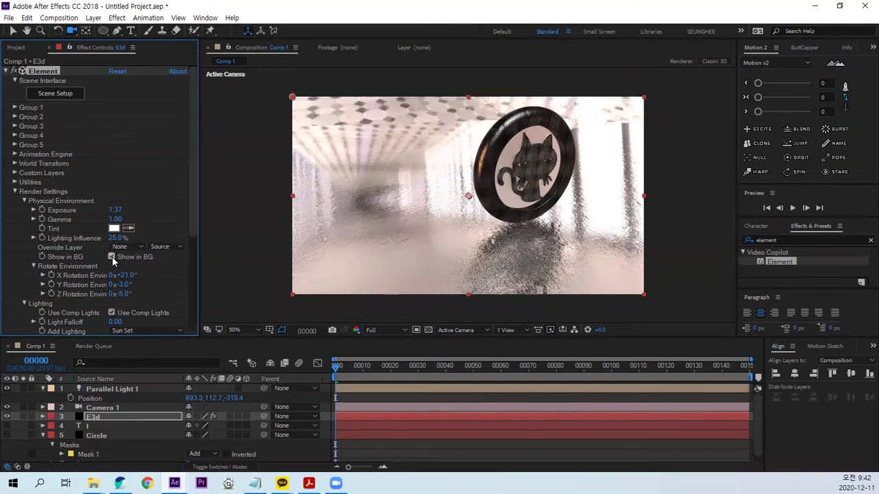
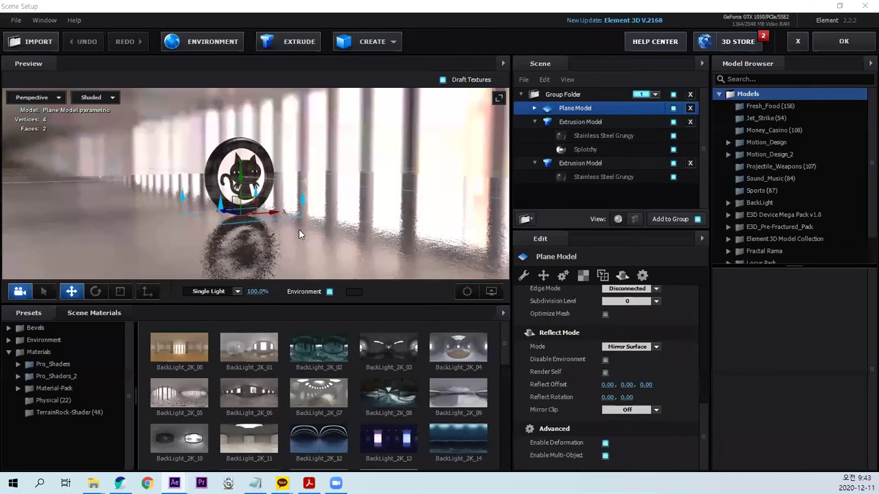
Step: Move the reflective floor plane up-left of the cat ring and apply the Element scene
left_click_drag(333, 221, 320, 230)
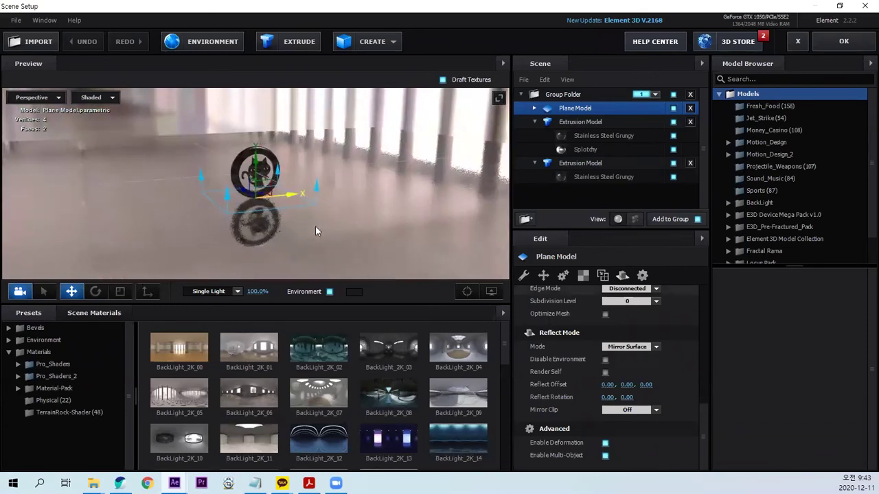
mouse_move(315, 231)
left_mouse_down()
mouse_move(171, 140)
mouse_move(191, 148)
left_mouse_up()
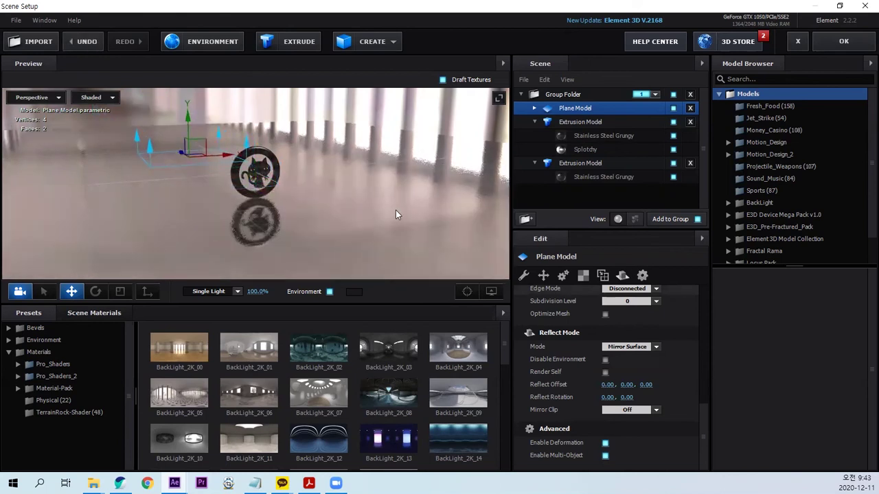
left_click(844, 41)
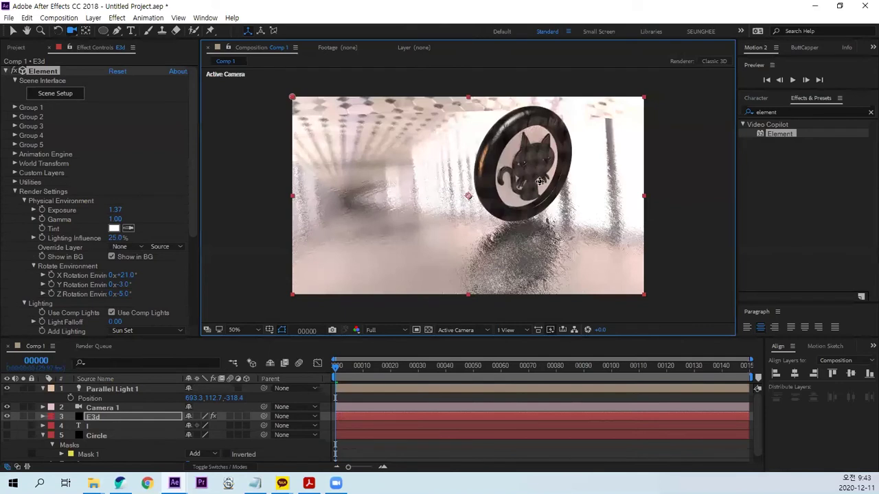
Step: Orbit the camera around the cat ring until it faces the disc in the HDR room
left_click_drag(469, 134, 447, 154)
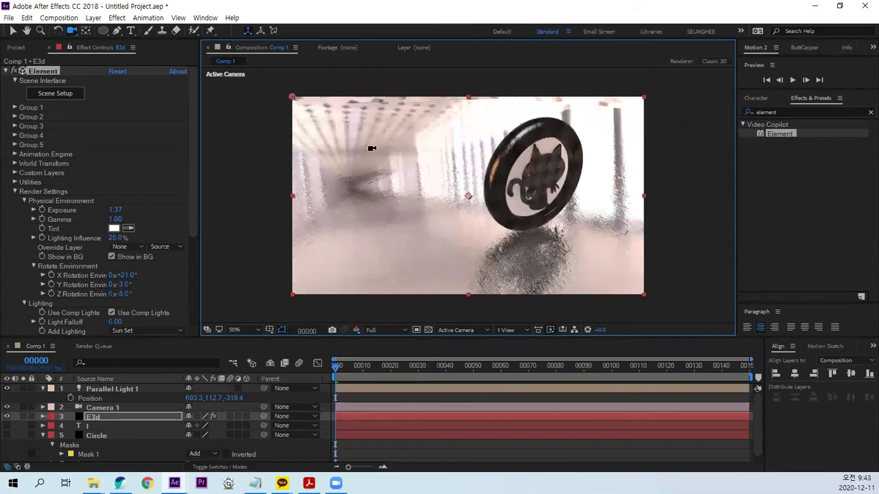
mouse_move(420, 162)
left_mouse_down()
mouse_move(550, 172)
mouse_move(397, 135)
left_mouse_up()
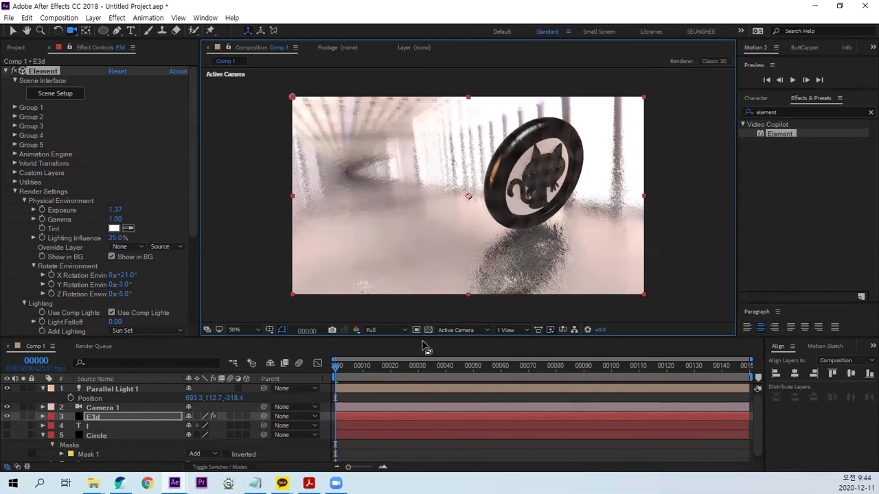
left_click_drag(520, 217, 529, 210)
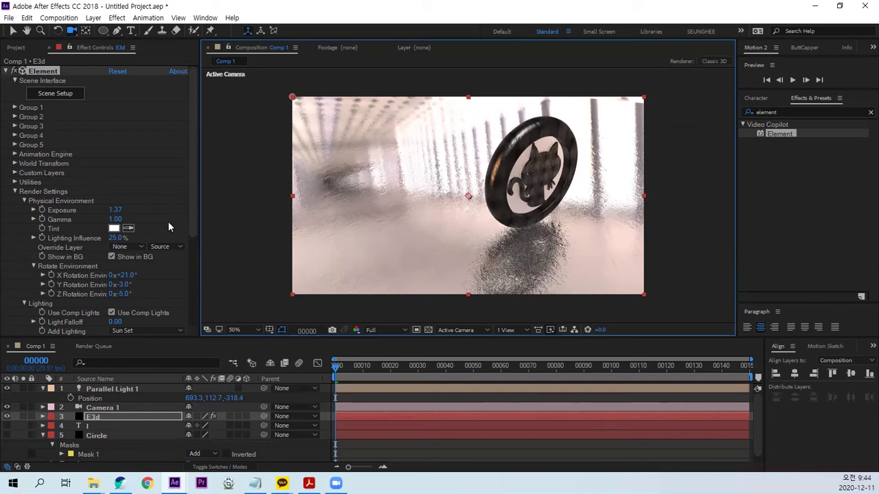
left_click_drag(194, 216, 195, 281)
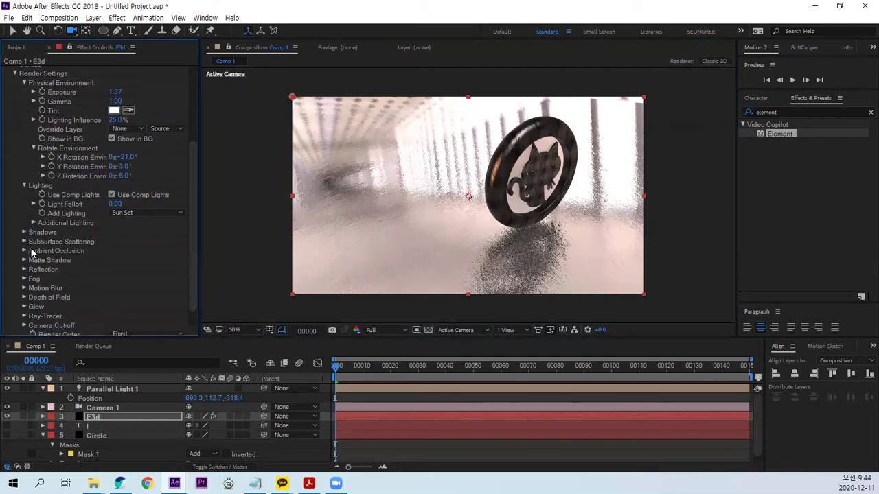
Step: Set SSAO Intensity to 5.0 and toggle ambient occlusion off and on to compare
left_click(24, 251)
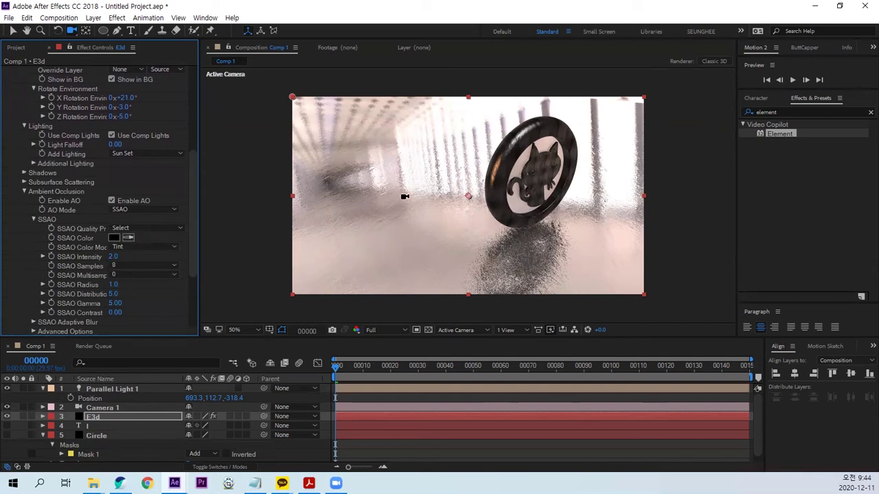
left_click(115, 257)
type("5")
key("Return")
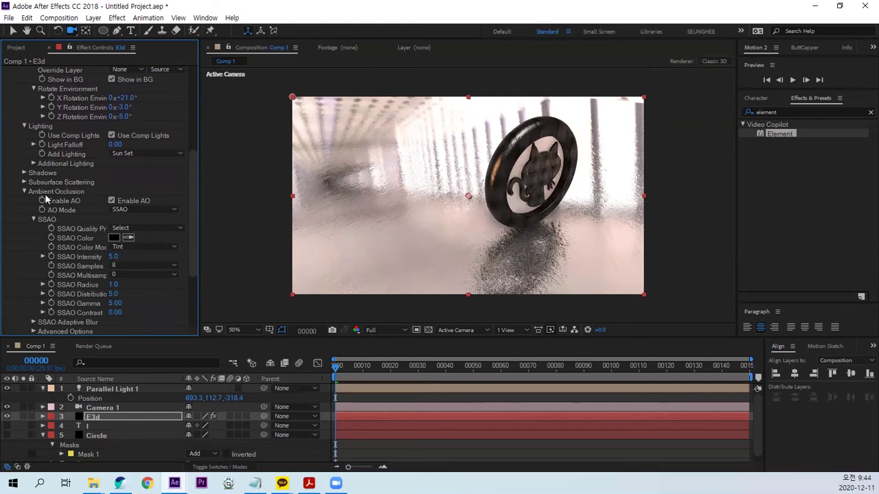
scroll(540, 164, "up", 4)
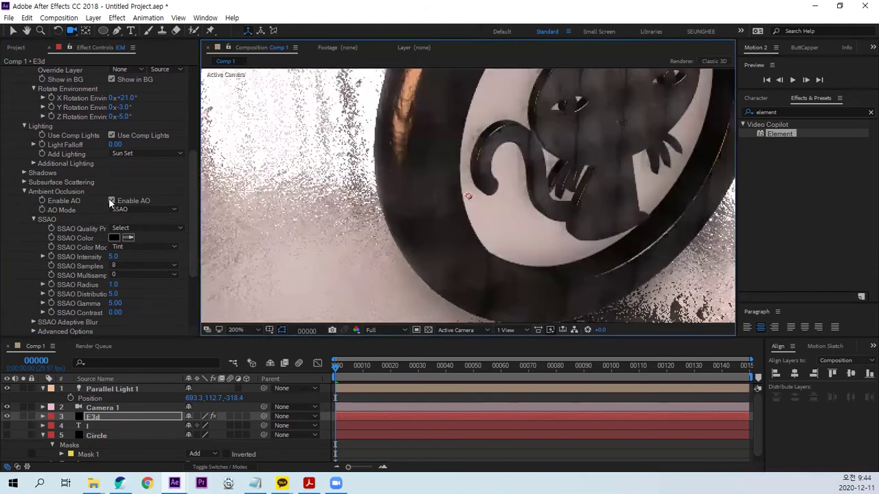
left_click(112, 200)
left_click(112, 200)
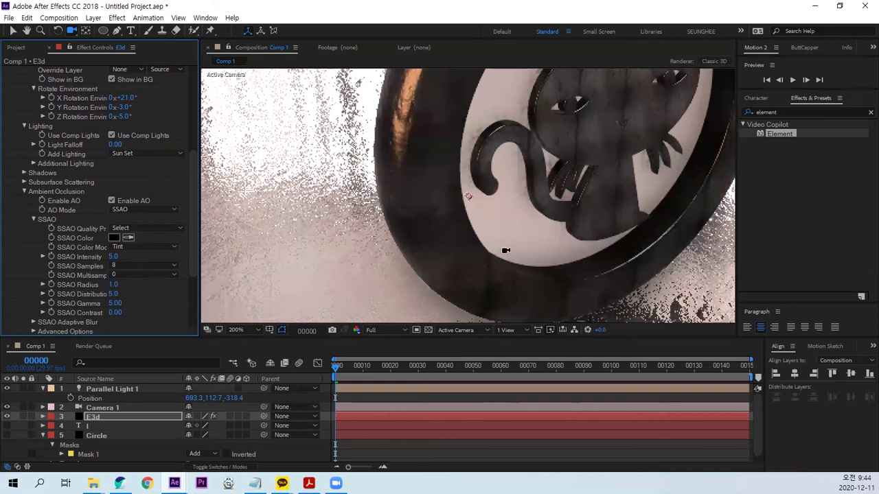
Step: Zoom out, orbit the camera slightly, and reopen Element's Scene Setup
key("comma")
key("comma")
key("comma")
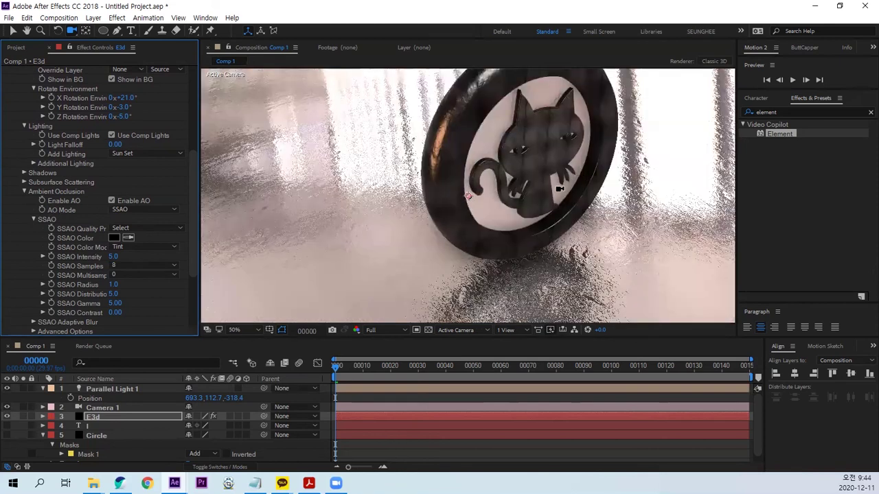
left_click_drag(559, 188, 574, 186)
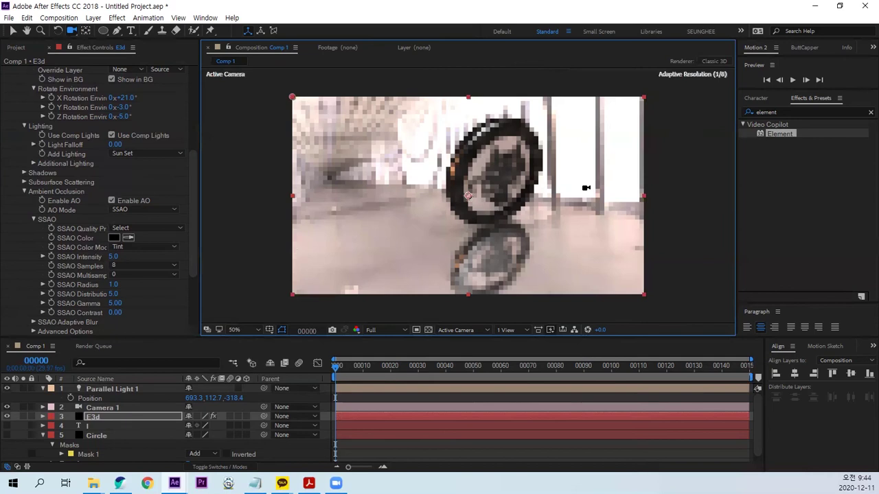
left_click_drag(509, 208, 515, 222)
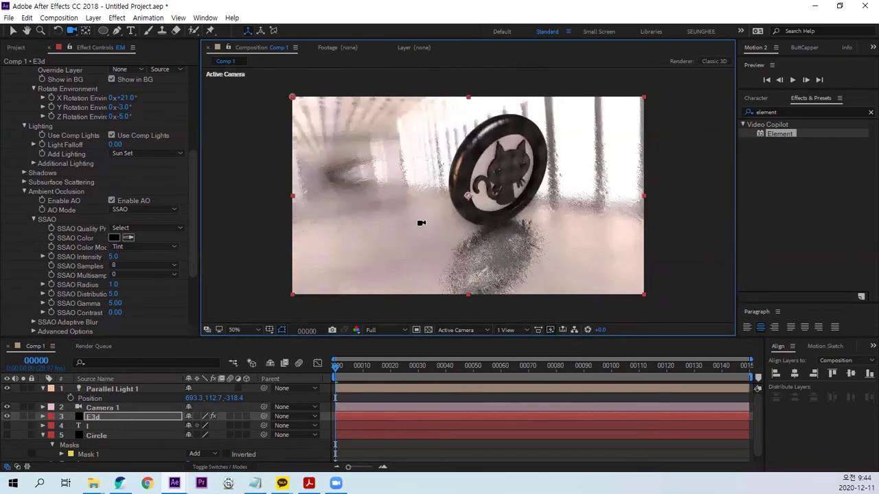
left_click_drag(194, 193, 194, 78)
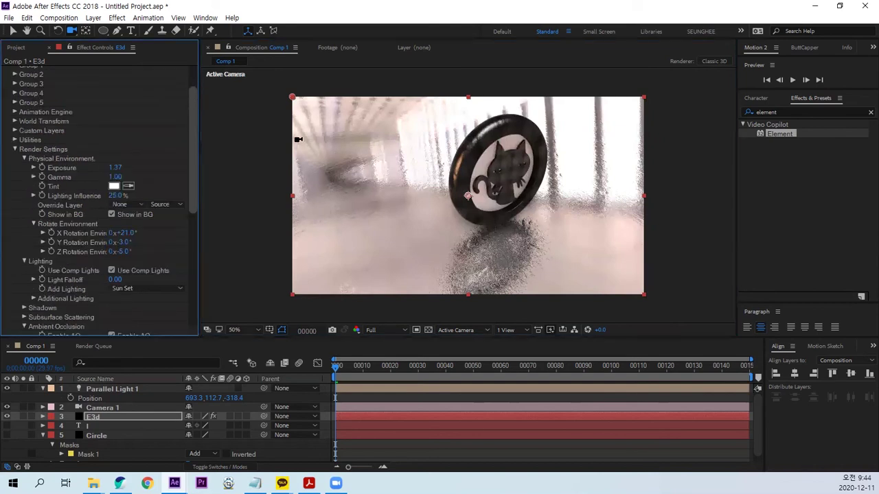
left_click(83, 96)
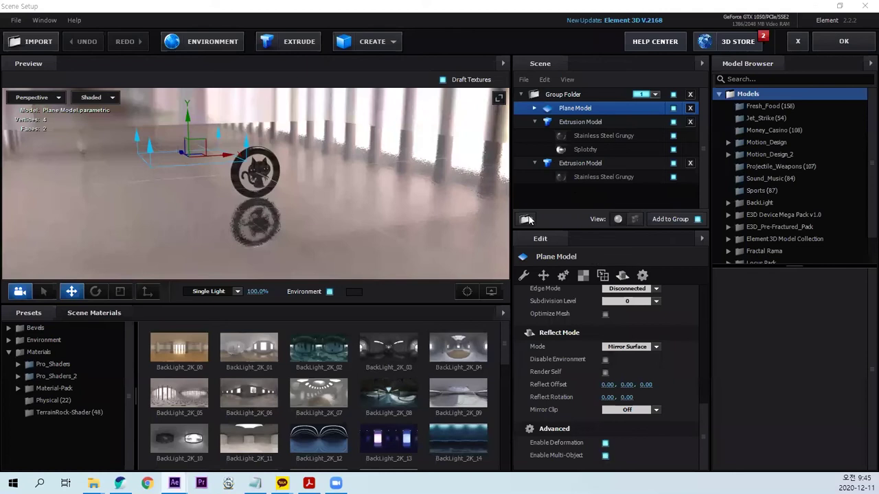
Step: Add two top-level group folders and assign them to groups 2 and 3
key("ctrl+g")
left_click_drag(537, 206, 532, 206)
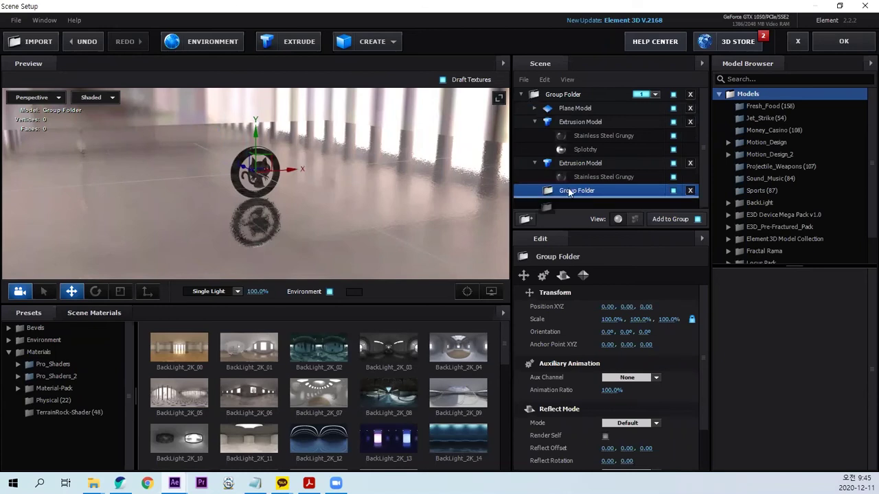
left_click_drag(568, 194, 528, 199)
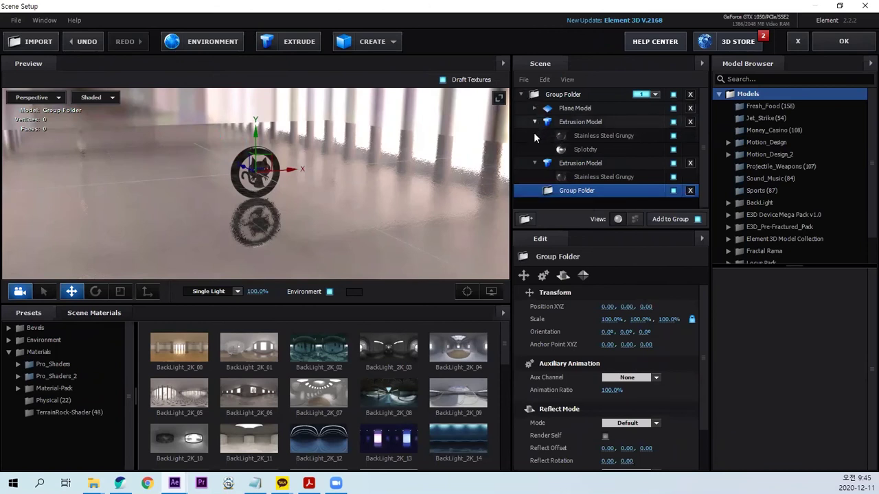
left_click(534, 122)
key("ctrl+z")
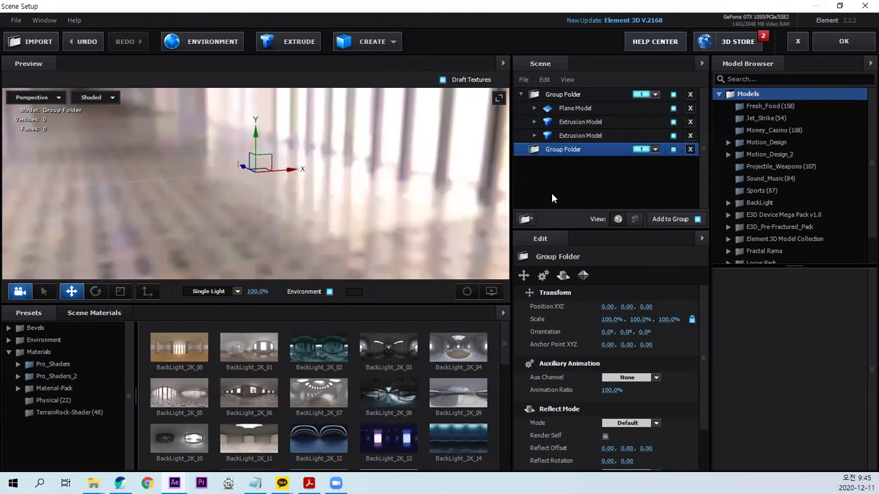
left_click(526, 219)
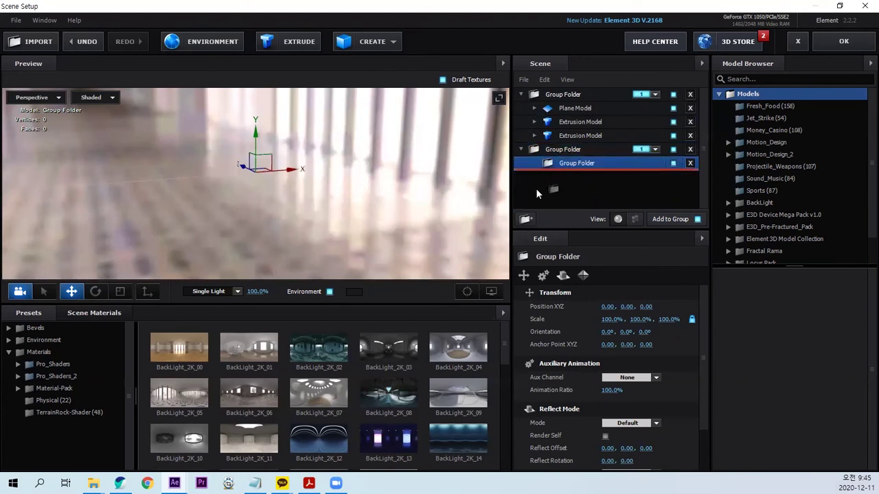
left_click_drag(573, 172, 536, 188)
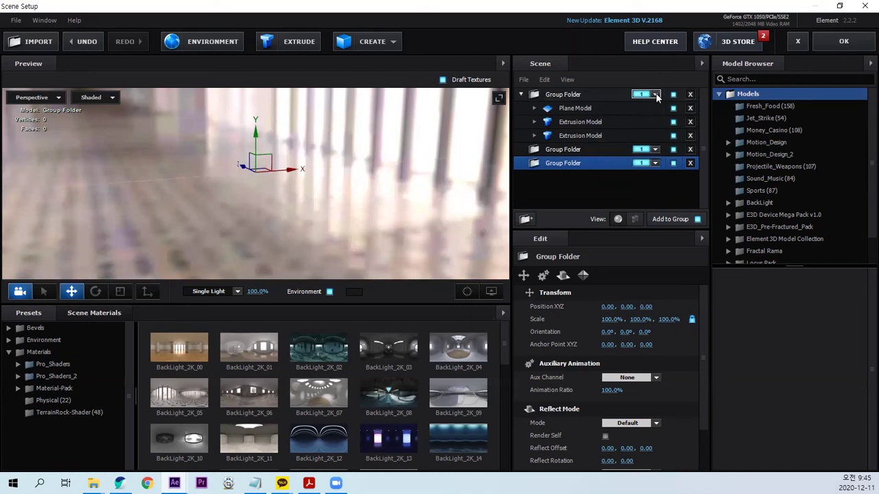
left_click(655, 149)
left_click(660, 165)
left_click(649, 163)
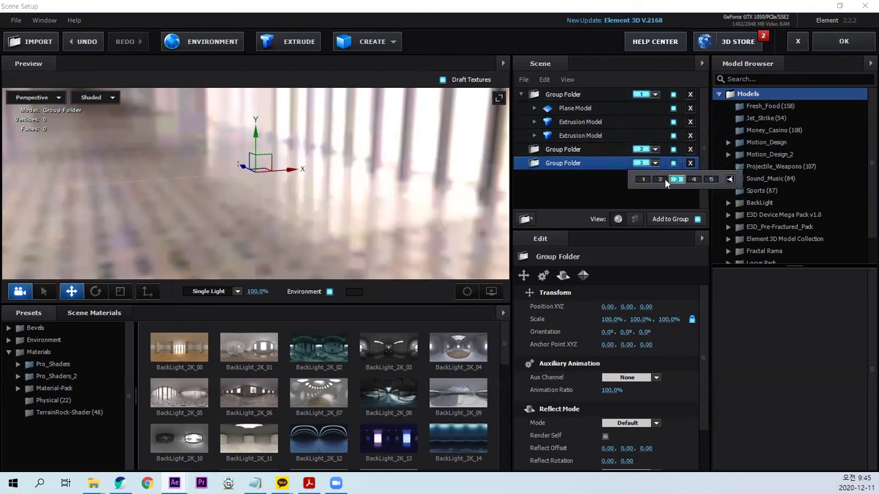
Step: Move the ring Extrusion Model into Group Folder 2 and the Plane Model into Group Folder 3
left_click(573, 121)
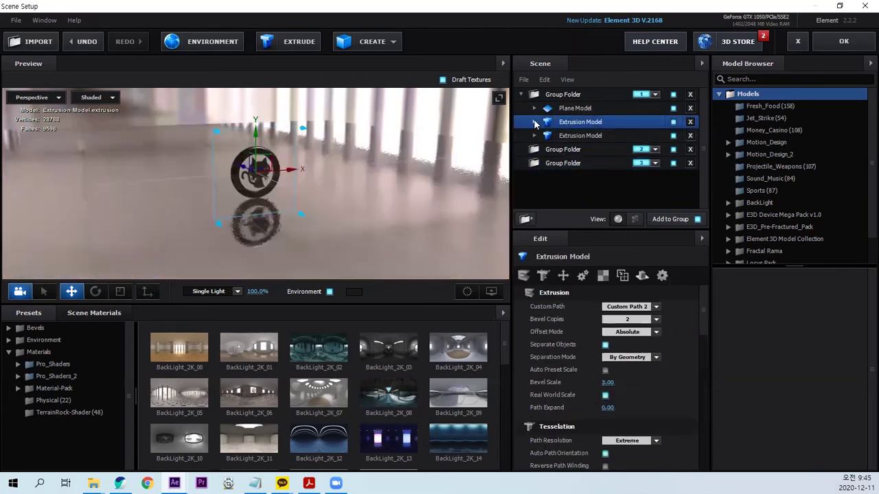
left_click(535, 121)
left_click(534, 122)
left_click_drag(576, 118, 572, 152)
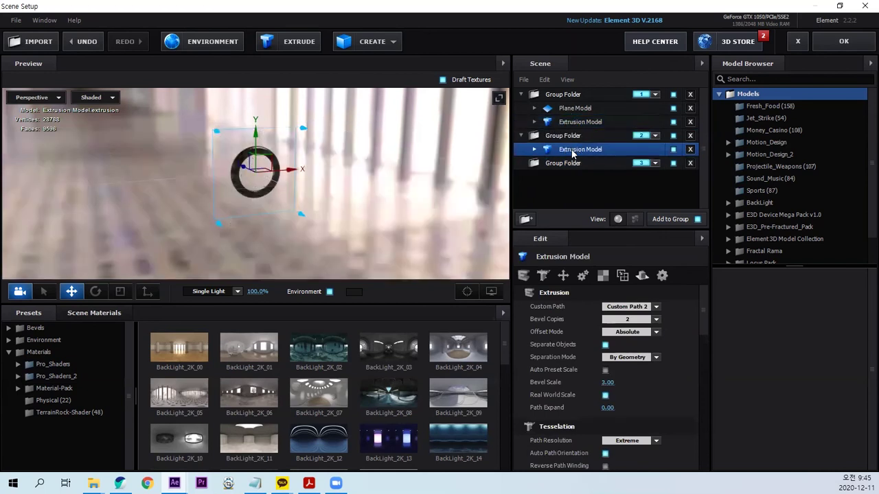
left_click_drag(574, 108, 583, 161)
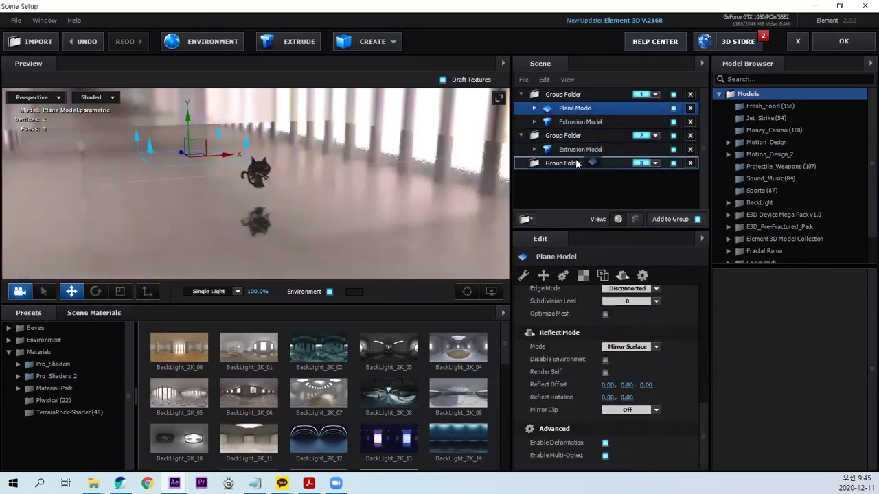
left_click(577, 108)
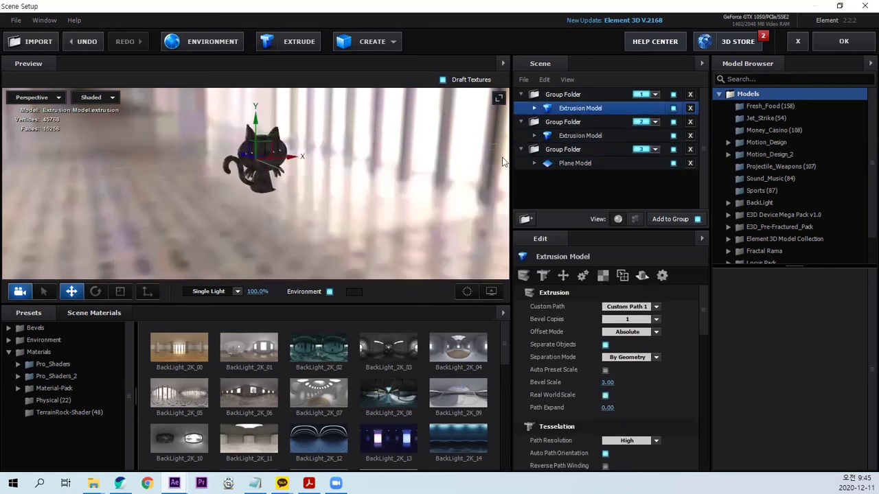
left_click(576, 137)
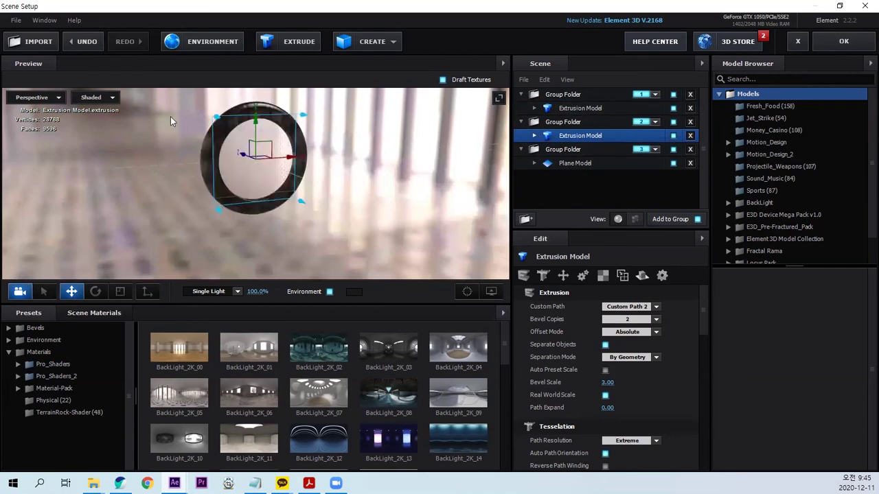
left_click(576, 163)
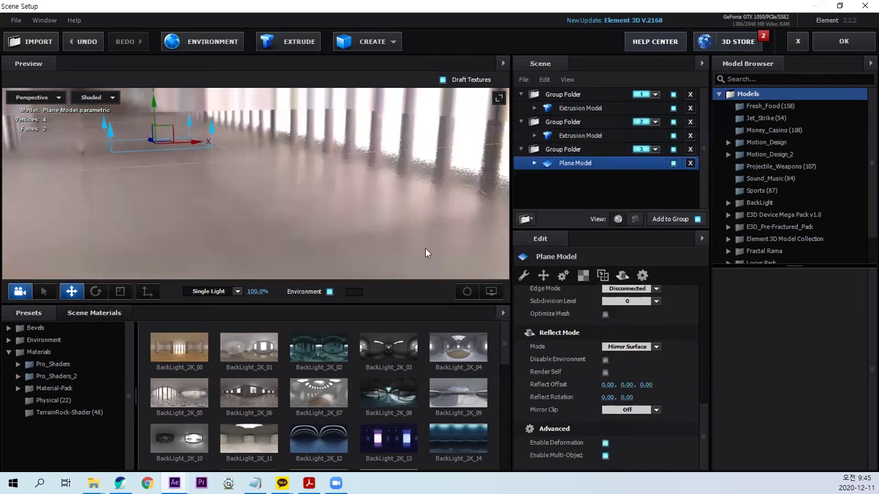
Step: Close Scene Setup, save the project, and go to frame 36
left_click(829, 39)
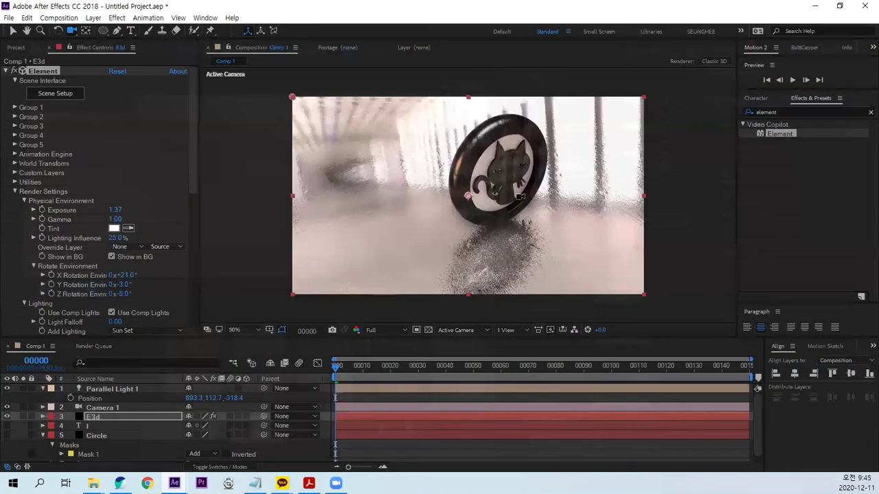
key("ctrl+s")
left_click(433, 366)
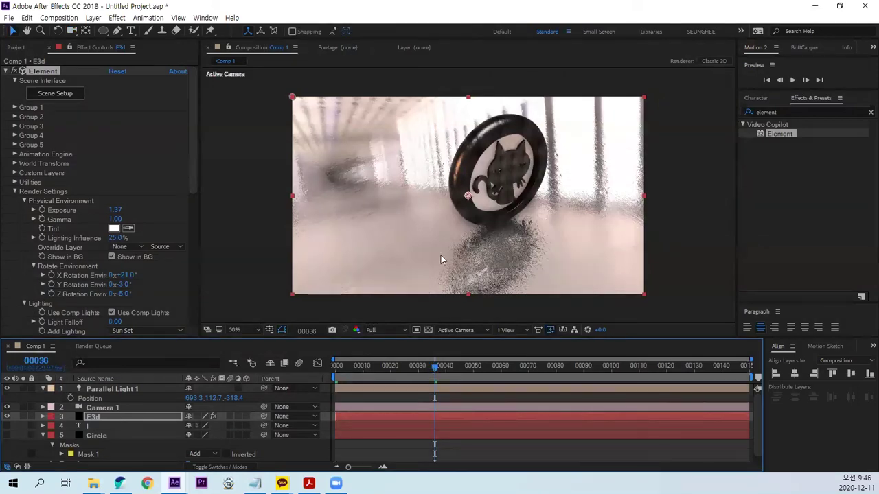
Step: Reveal the Particle Replicator settings for Group 1 and Group 2, then return to frame 0
left_click(15, 108)
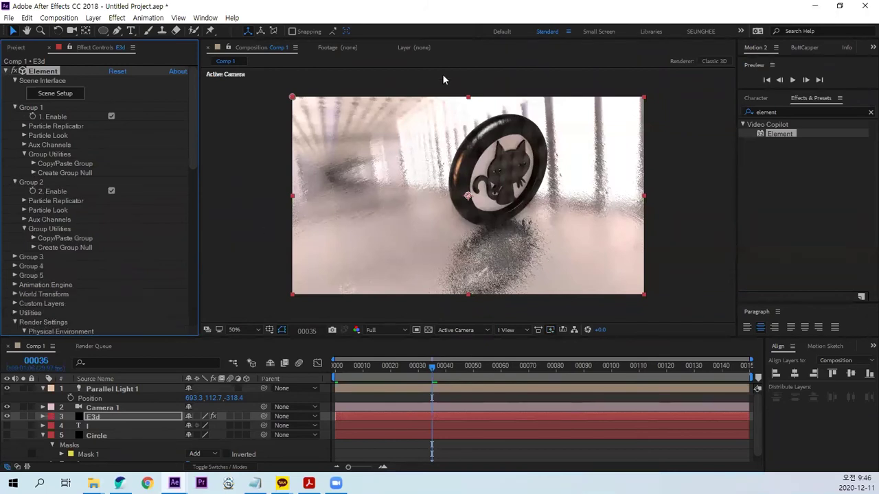
left_click(25, 127)
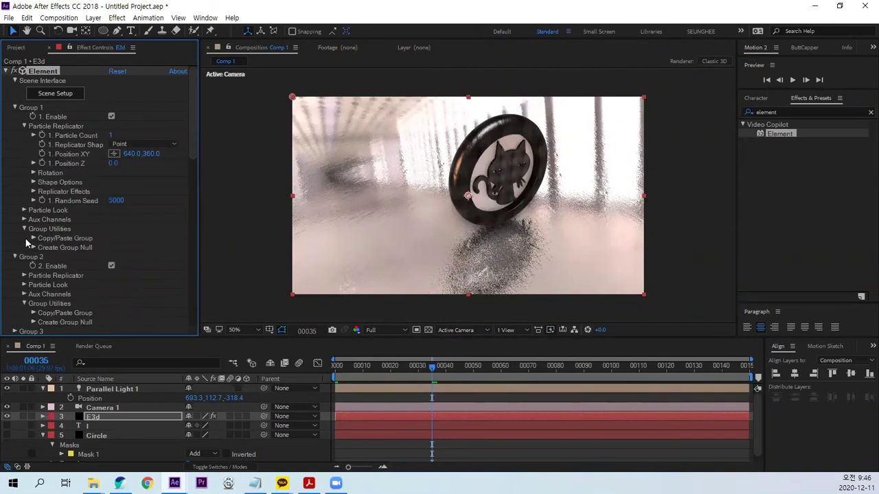
left_click(24, 275)
scroll(179, 169, "down", 1)
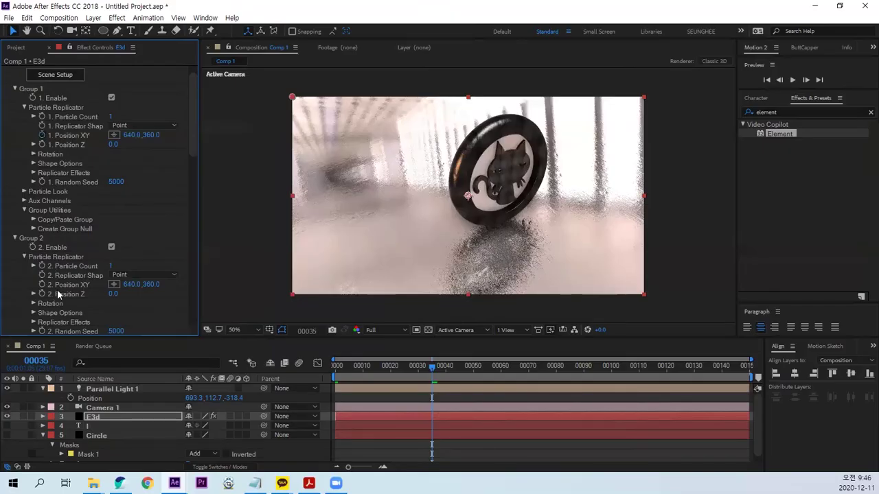
left_click_drag(420, 366, 226, 350)
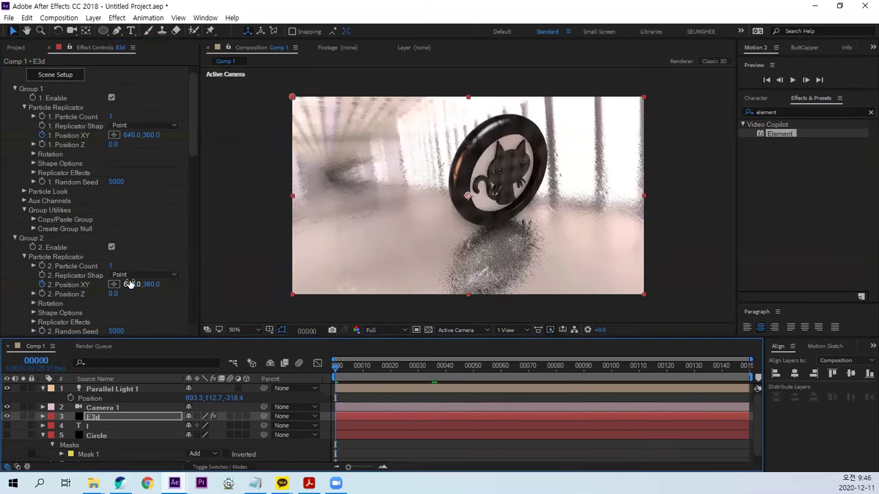
Step: At frame 0, set Position X to about 195 for Group 2 and 198 for Group 1
left_click_drag(130, 284, 7, 296)
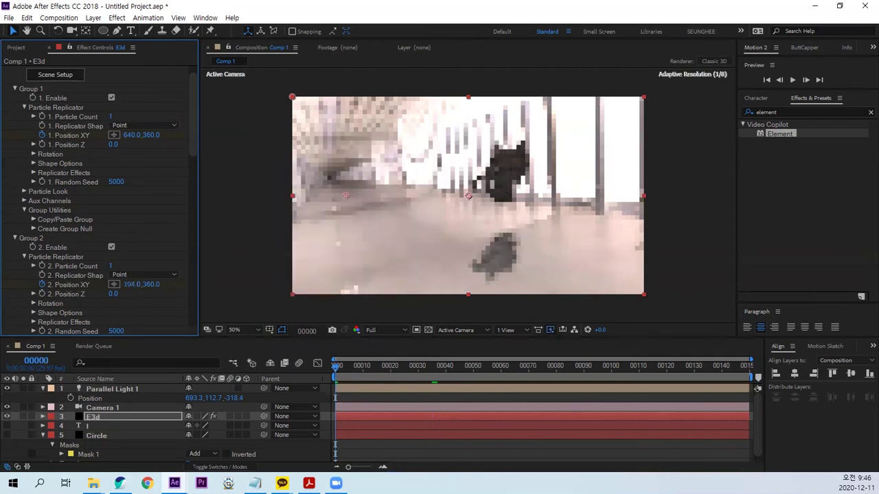
left_click(141, 287)
type("195")
key("Return")
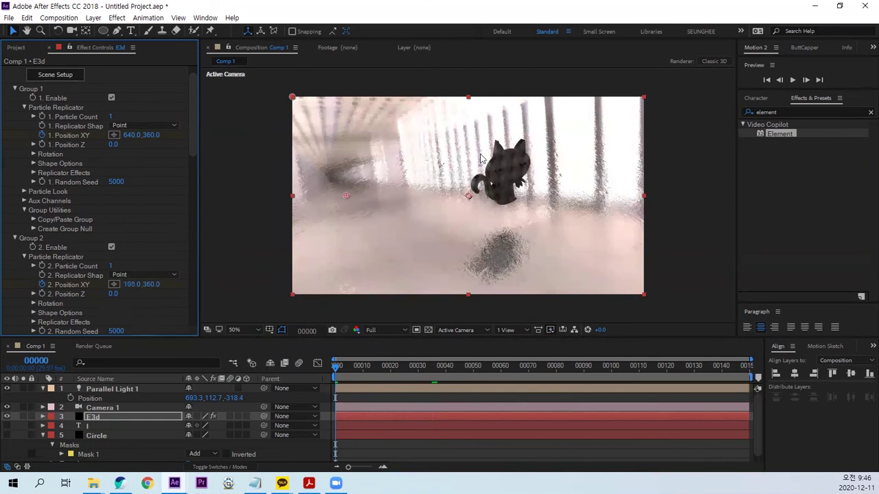
left_click(132, 135)
type("198")
key("Return")
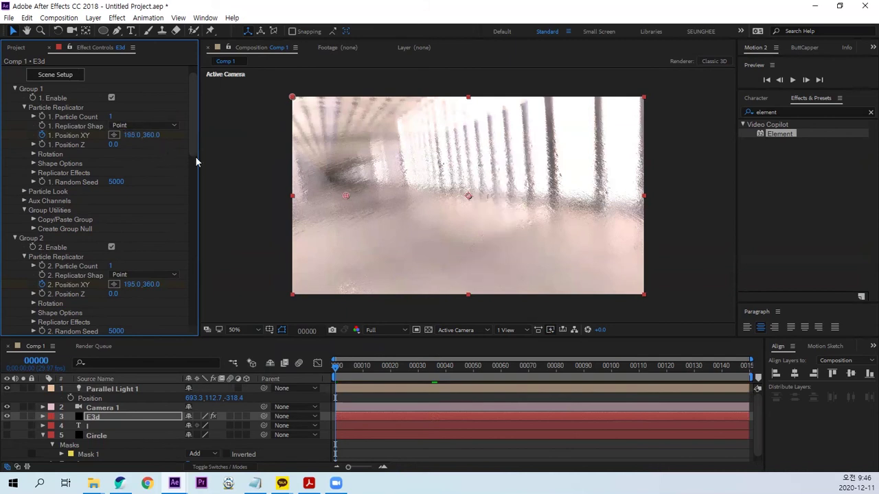
Step: Preview the slide-in and show the E3d layer's keyframes with U
left_click(438, 402)
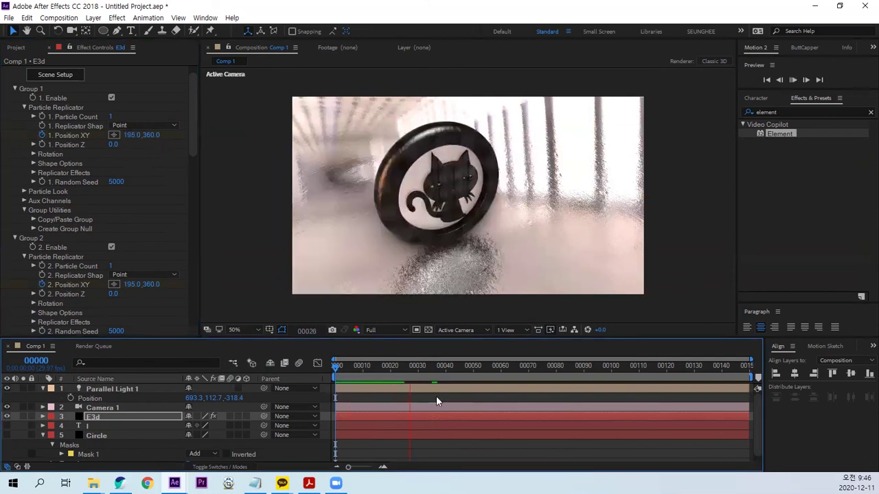
key("space")
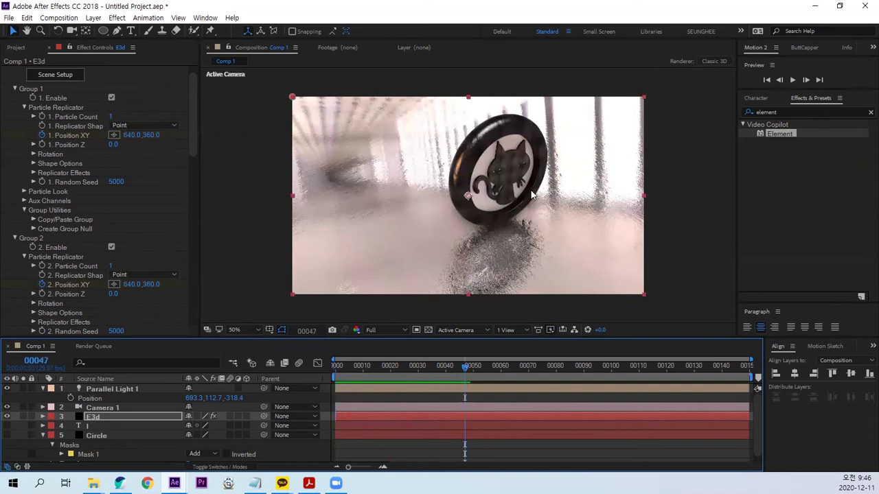
left_click(110, 417)
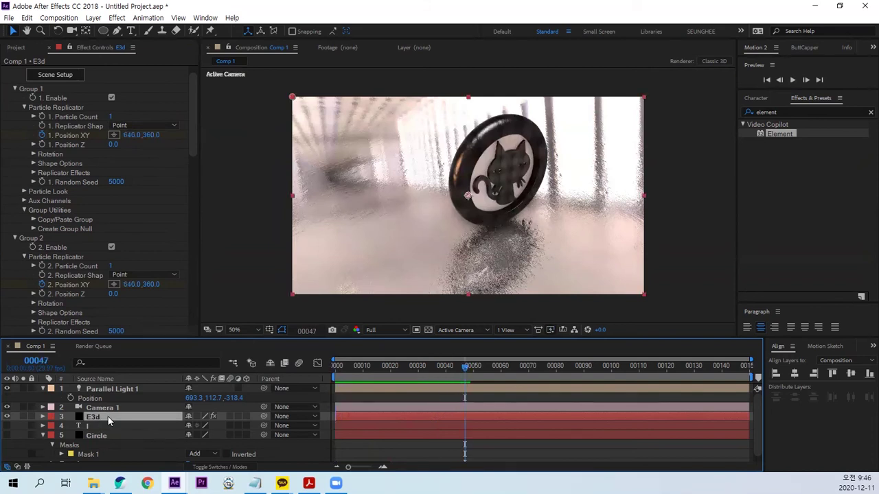
key("u")
left_click_drag(466, 368, 432, 377)
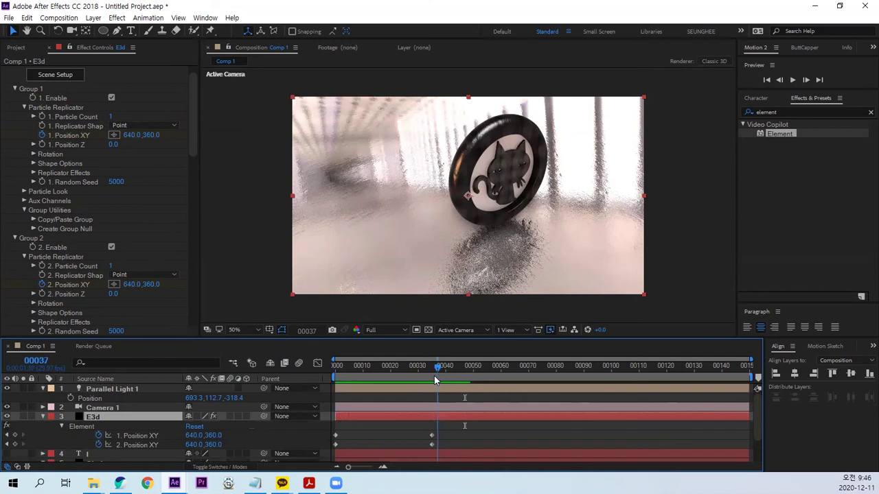
Step: At frame 0, set Z Rotation to -720° for Group 1 and -2x for Group 2
left_click(33, 154)
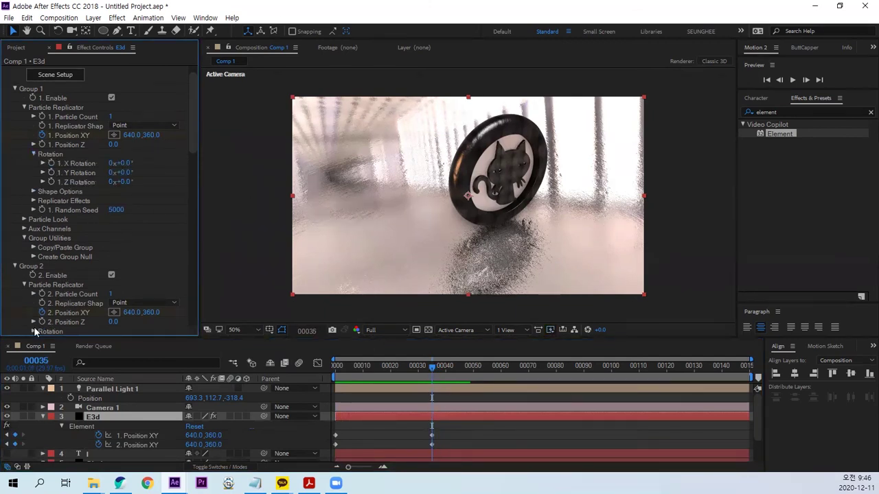
left_click(33, 330)
scroll(94, 322, "down", 1)
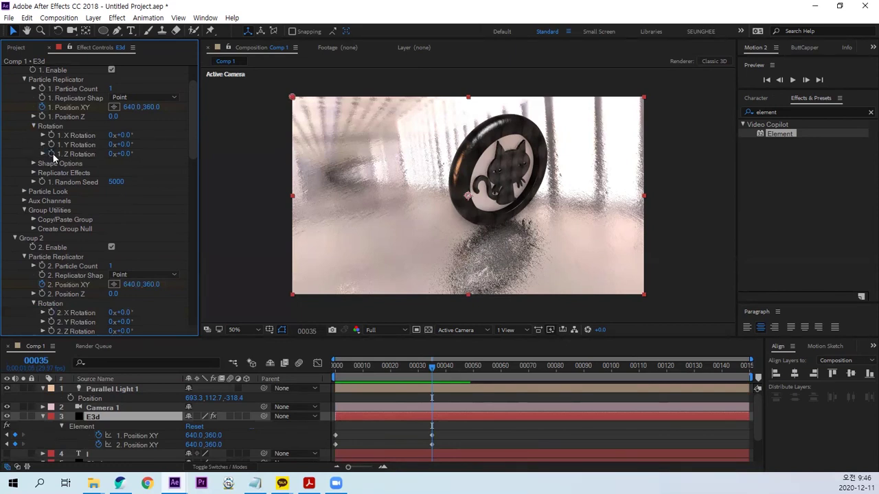
key("Return")
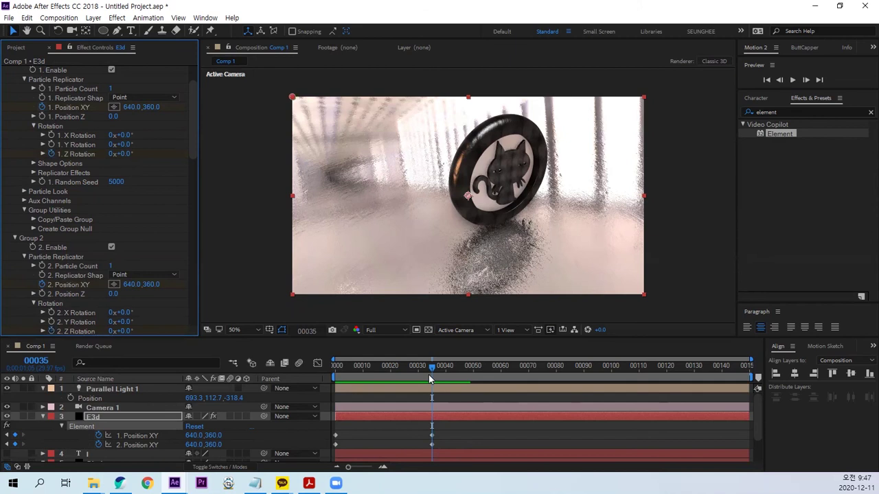
left_click_drag(432, 371, 336, 371)
left_click(117, 153)
type("-720")
key("Return")
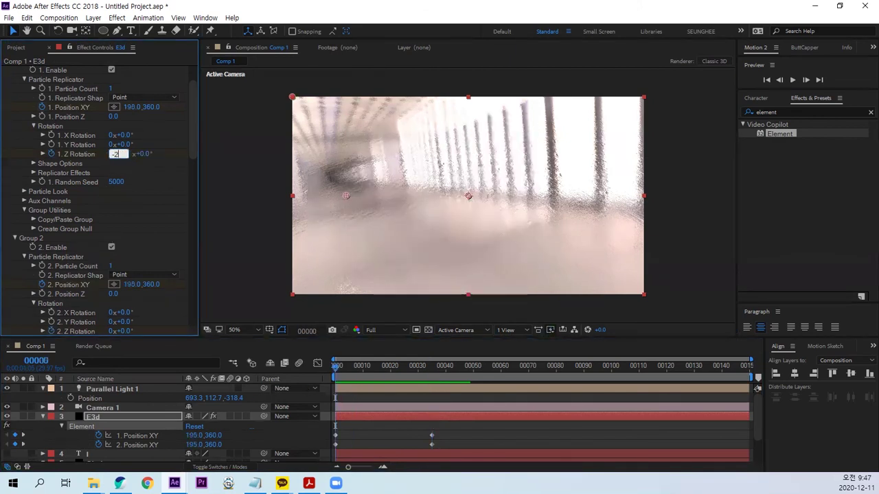
left_click(113, 331)
type("-")
key("Return")
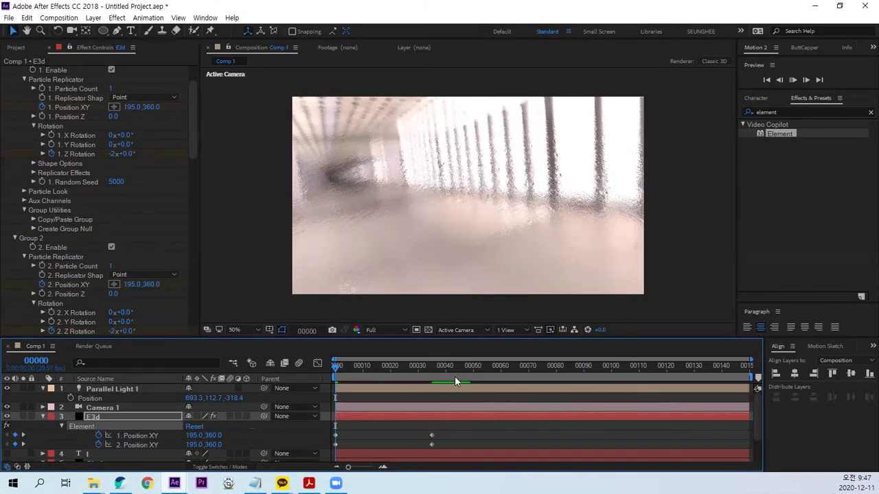
Step: Preview the rolling disc and show the E3d layer's keyframes
key("space")
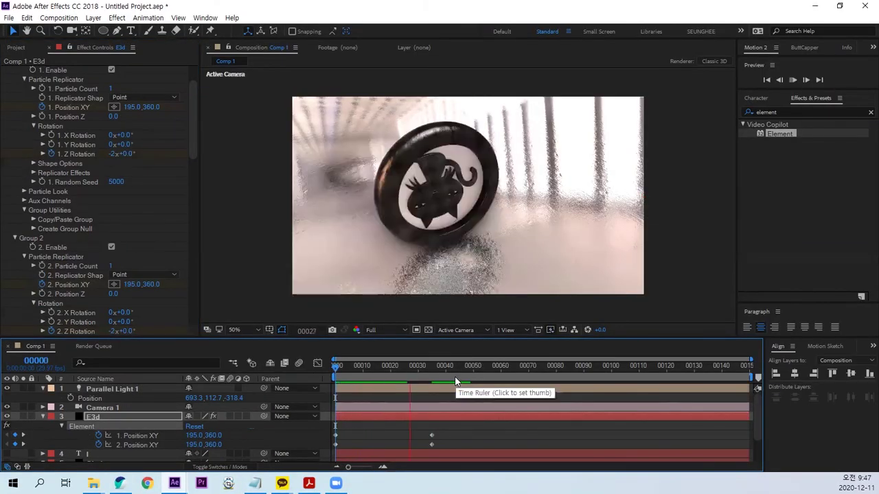
key("space")
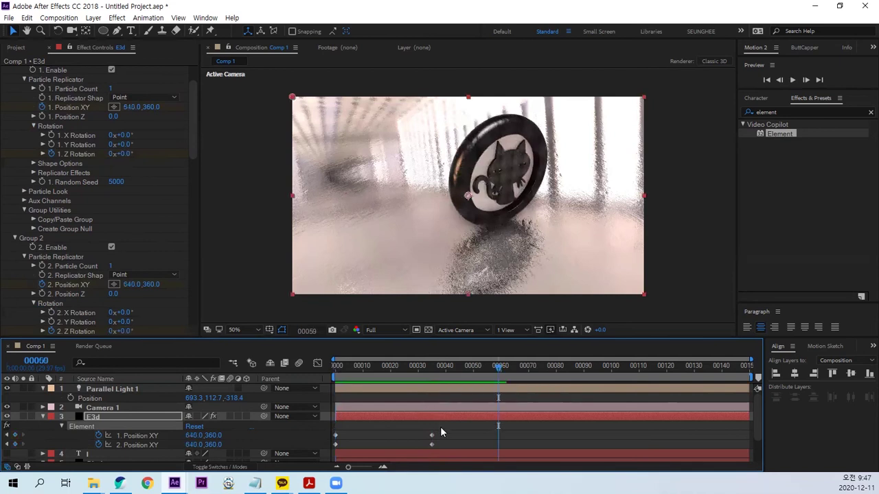
key("Return")
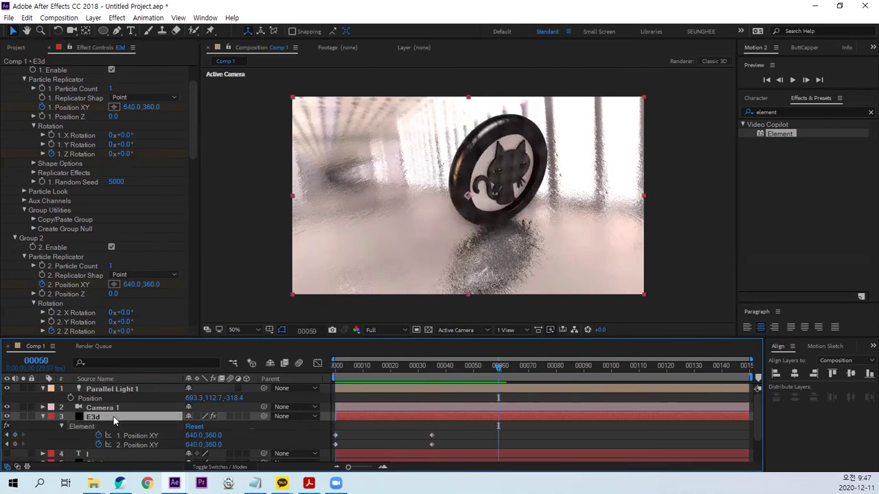
key("u")
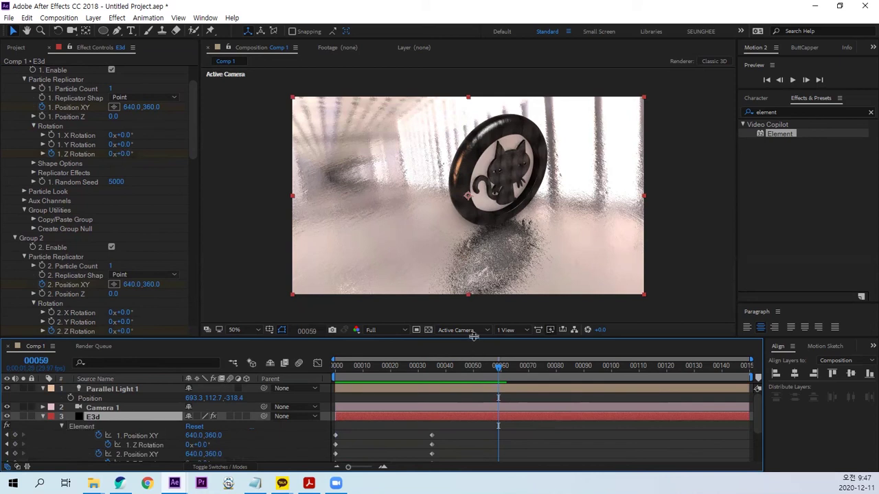
Step: Select the four keyframes around frame 35 and apply a 70 Motion 2 ease
left_click_drag(474, 336, 474, 311)
left_click_drag(446, 397, 423, 441)
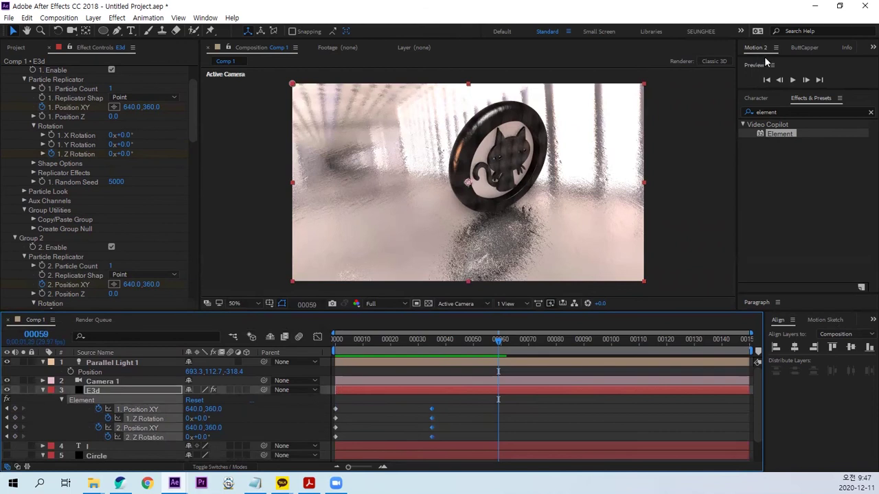
mouse_move(760, 57)
left_mouse_down()
mouse_move(762, 140)
mouse_move(795, 112)
left_mouse_up()
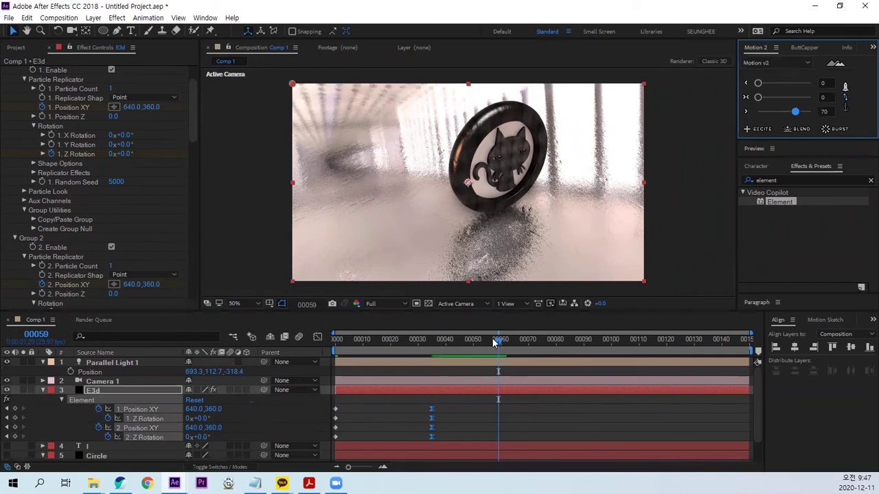
Step: Preview the roll-in from the start and stop at frame 40
left_click(339, 340)
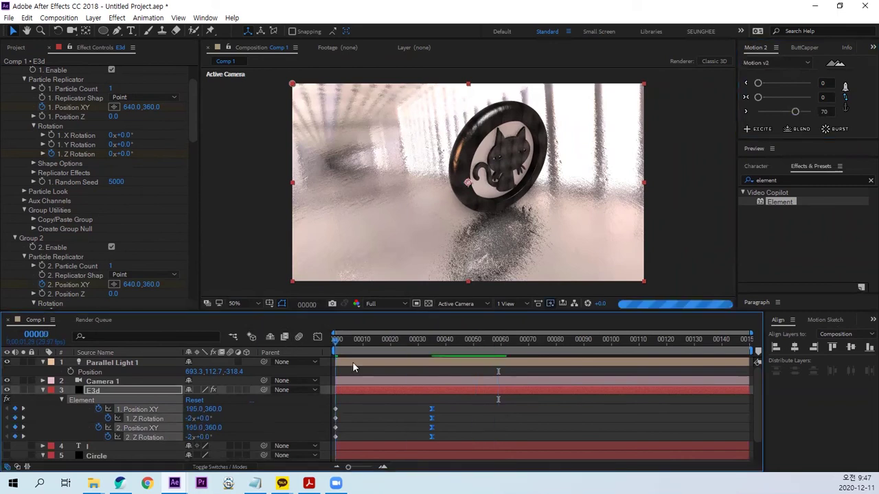
key("space")
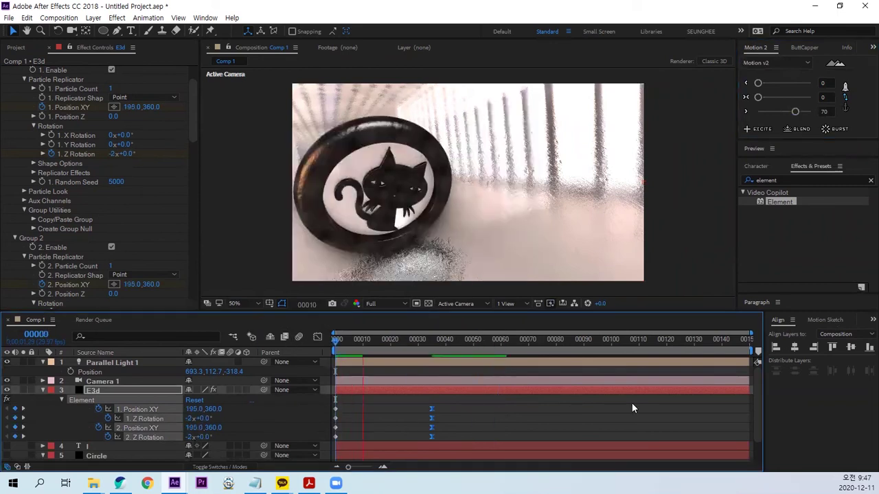
key("space")
left_click_drag(461, 348, 447, 351)
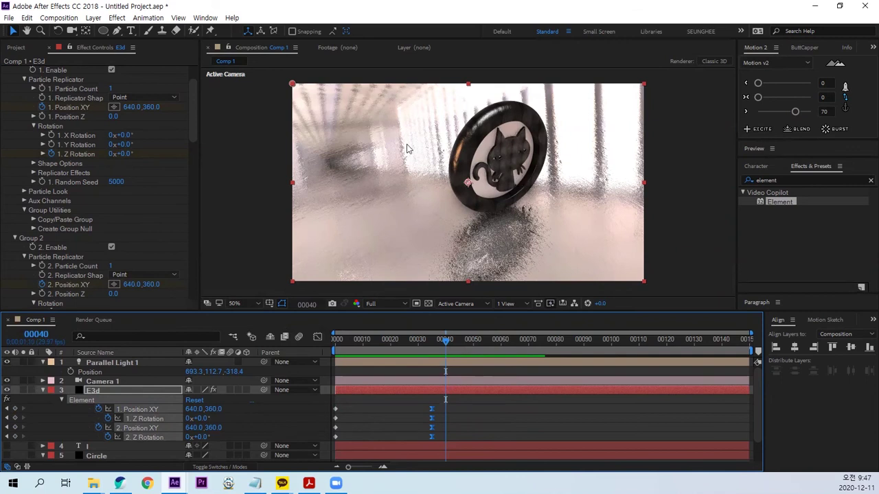
Step: At frame 55, set Y Rotation to 1x for both Group 1 and Group 2
left_click(55, 150)
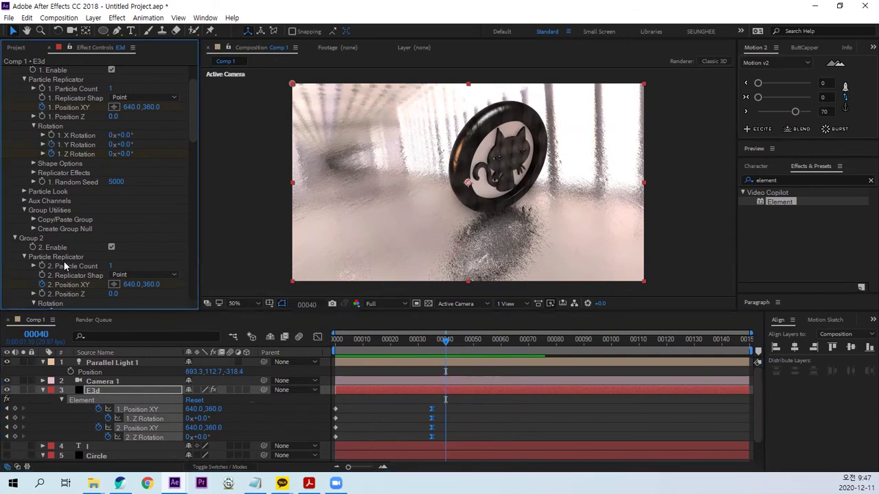
scroll(93, 244, "down", 3)
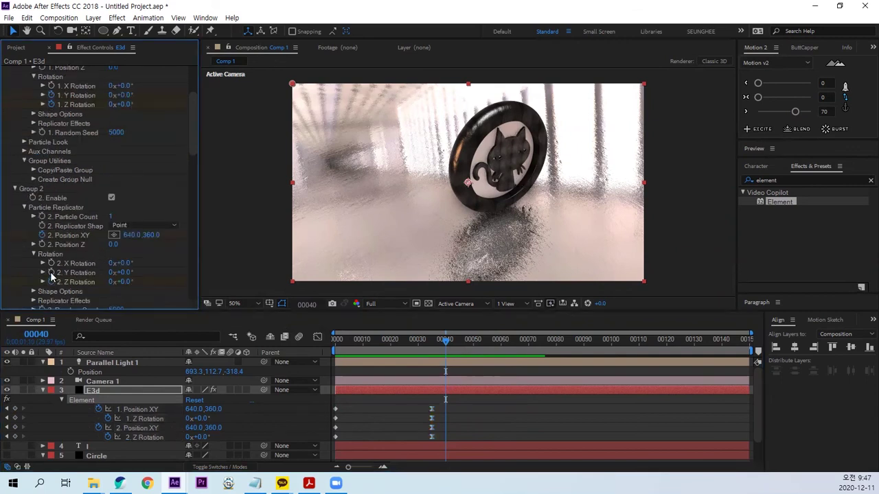
left_click_drag(445, 339, 488, 350)
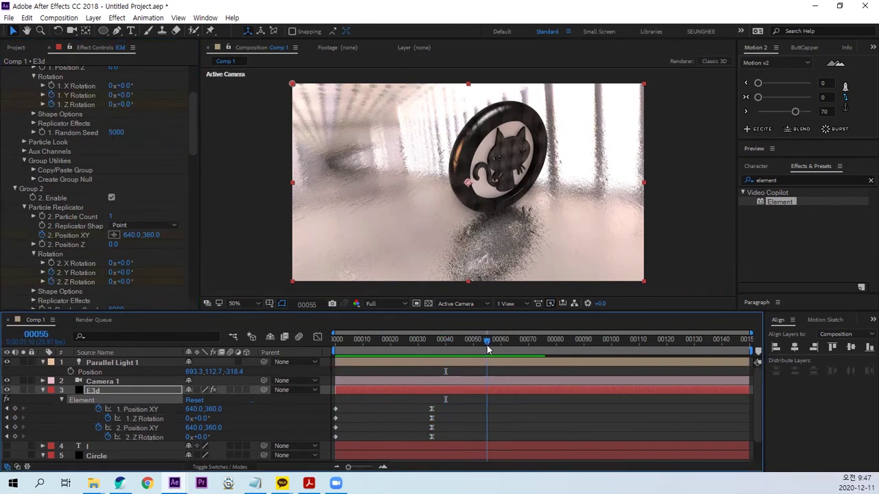
left_click(112, 95)
type("1")
key("Return")
left_click(112, 272)
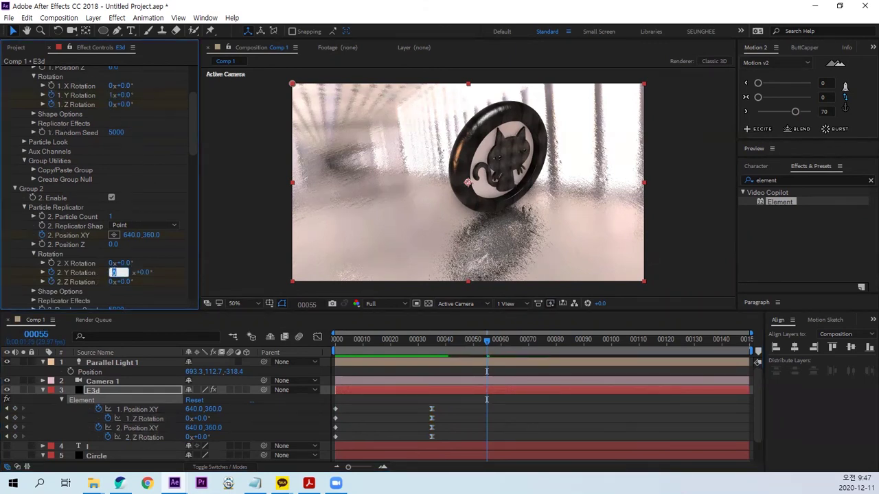
type("1")
left_click(93, 390)
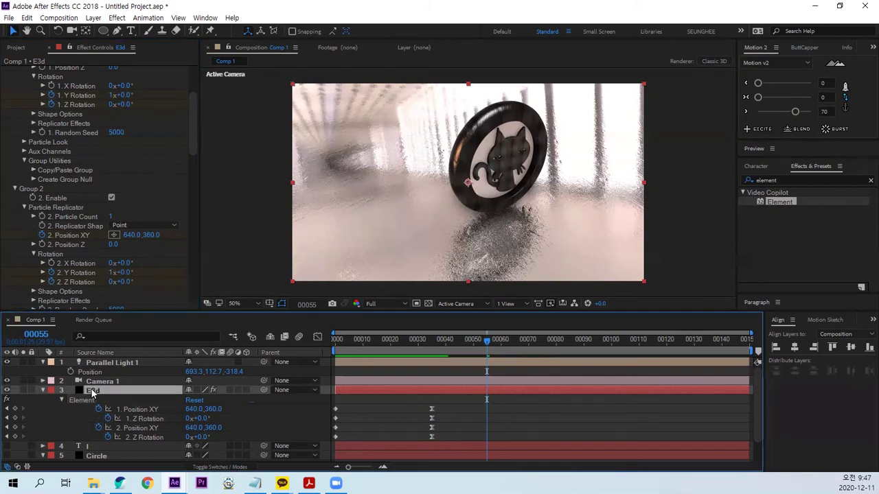
key("u")
key("u")
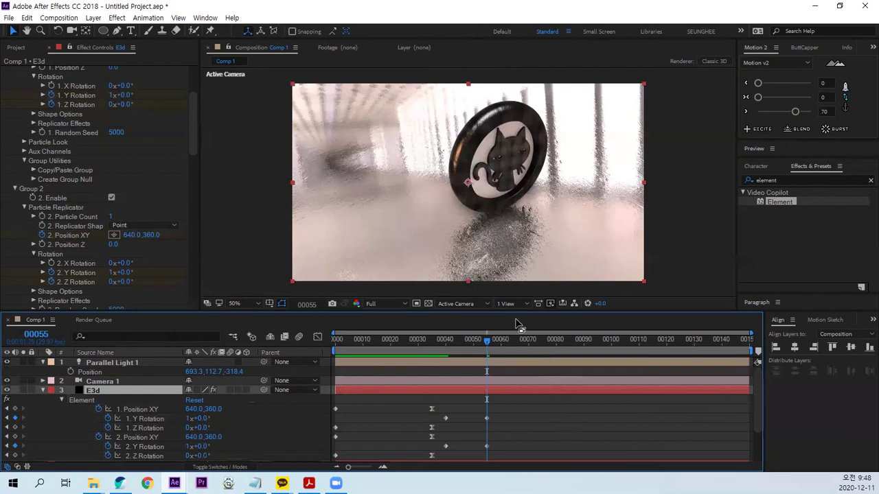
Step: Preview from frame 35 and apply a 75 Motion 2 ease to the Y Rotation keyframes
left_click_drag(488, 344, 431, 343)
key("space")
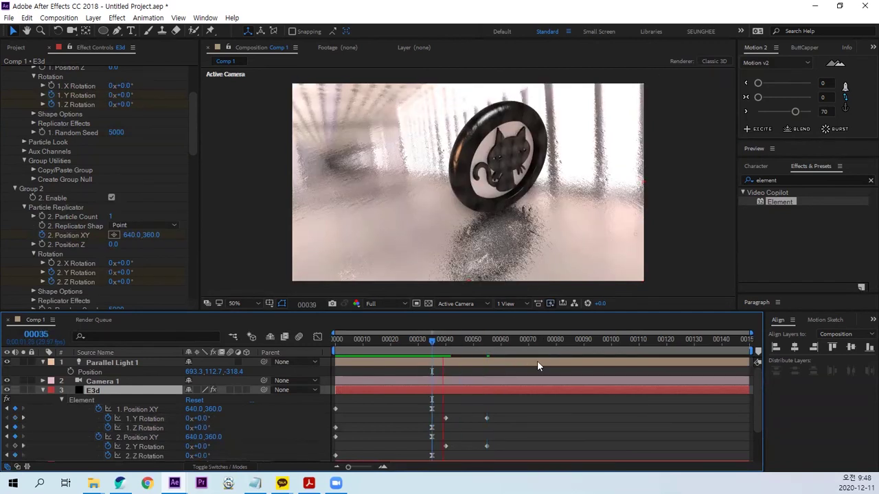
left_click_drag(502, 406, 485, 447)
left_click_drag(797, 114, 772, 114)
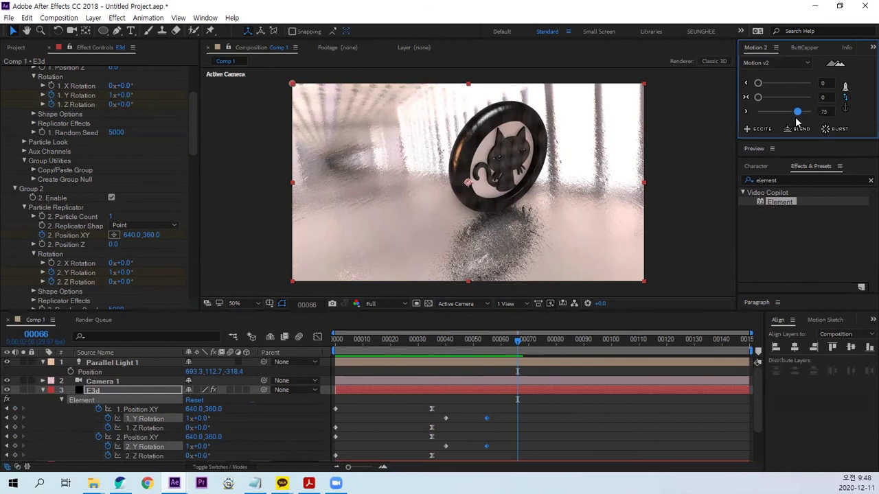
Step: Preview the full animation from the start, then stop at frame 60 and deselect the layer
left_click_drag(518, 342, 278, 368)
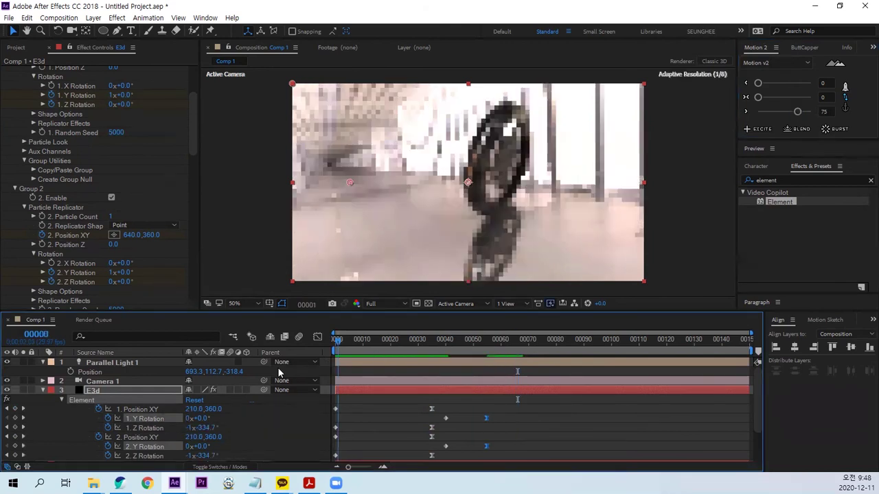
key("space")
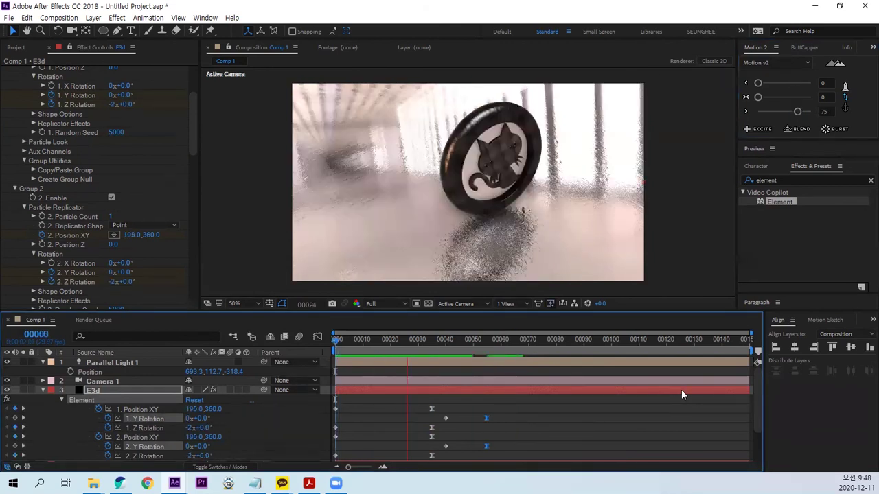
key("space")
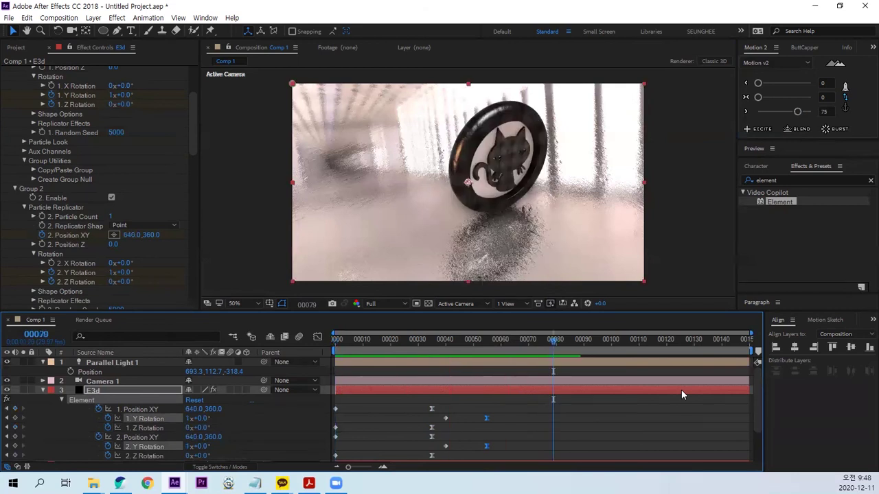
left_click_drag(530, 342, 501, 348)
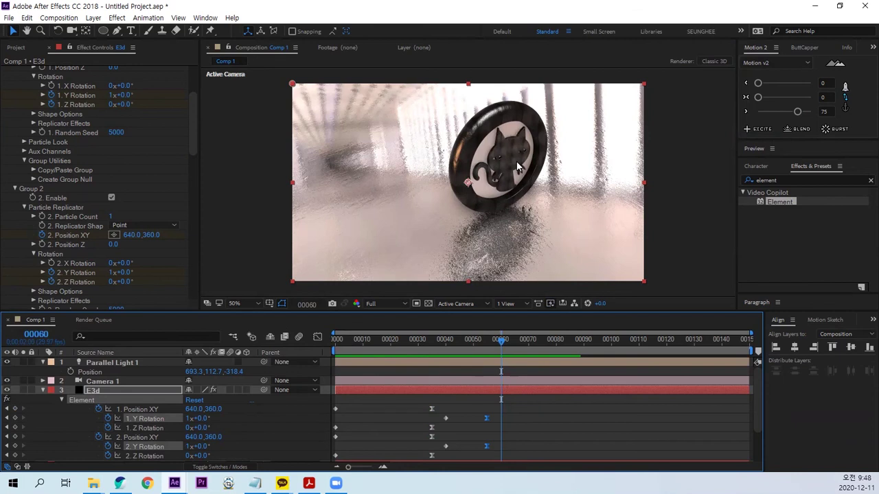
left_click(513, 385)
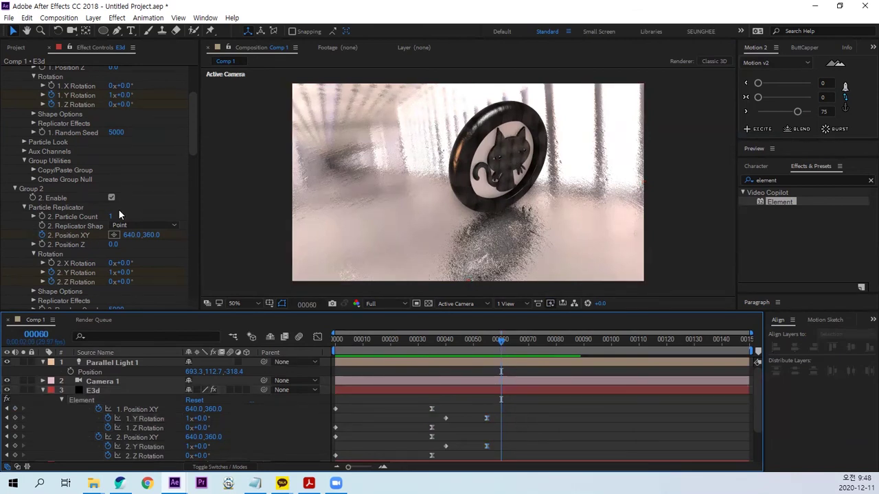
left_click_drag(189, 103, 186, 75)
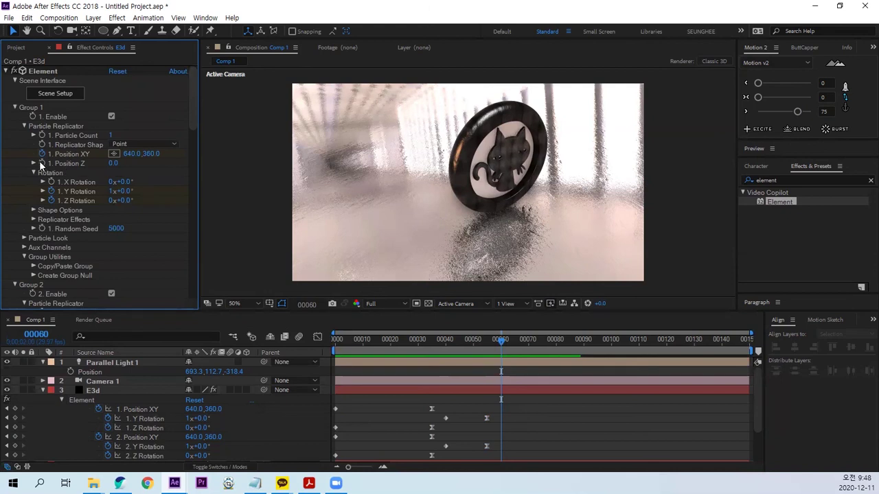
left_click(42, 70)
left_click_drag(506, 340, 517, 342)
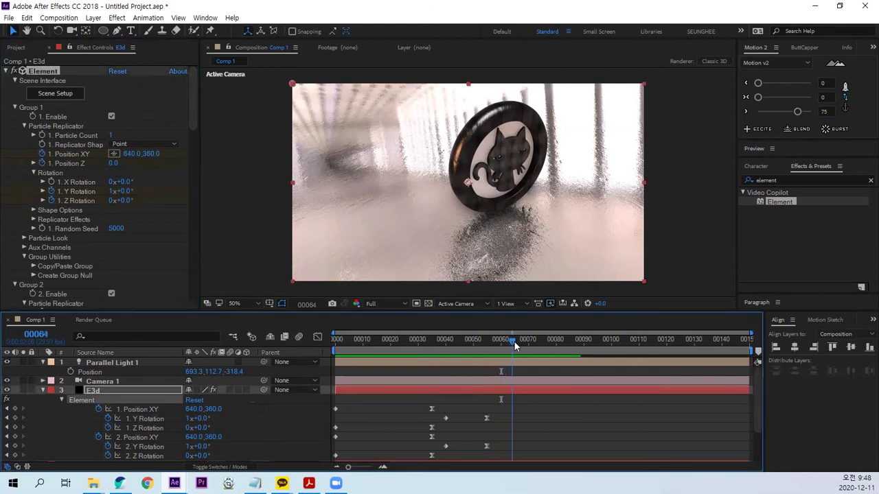
left_click(108, 164)
left_click_drag(108, 164, 123, 162)
left_click(121, 163)
type("-10")
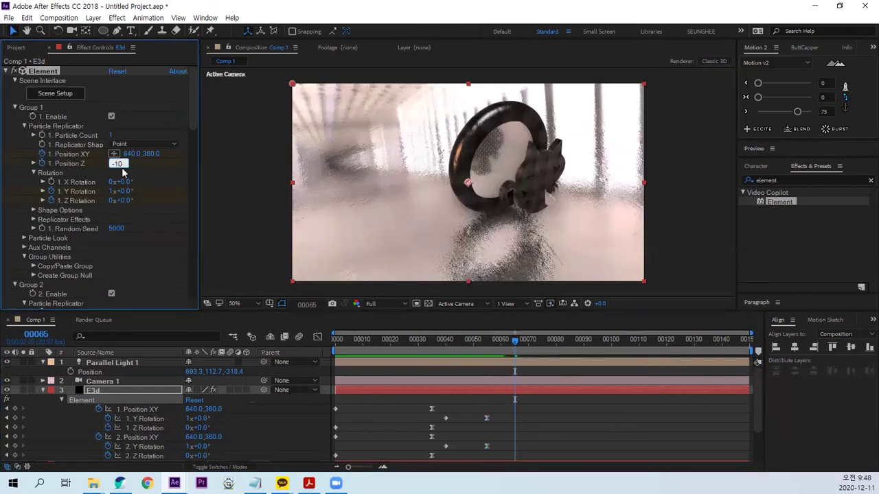
key("Return")
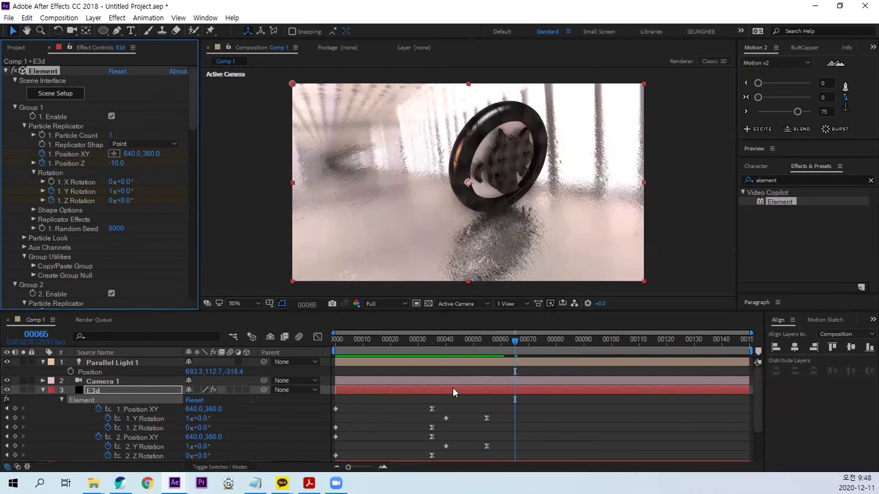
left_click(108, 390)
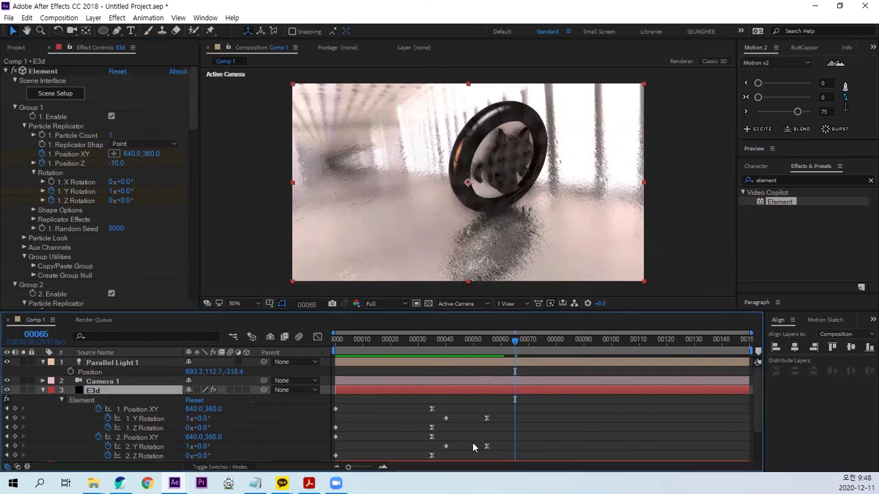
key("u")
key("u")
left_click_drag(527, 405, 513, 430)
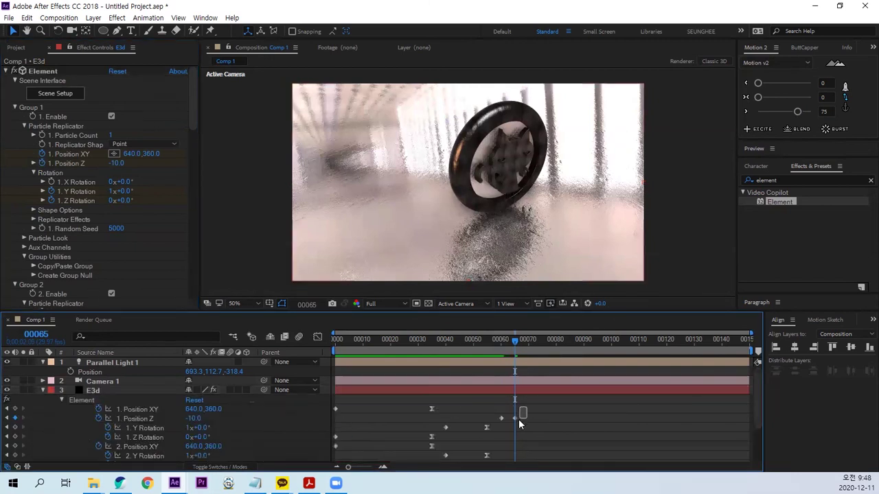
left_click_drag(796, 113, 798, 118)
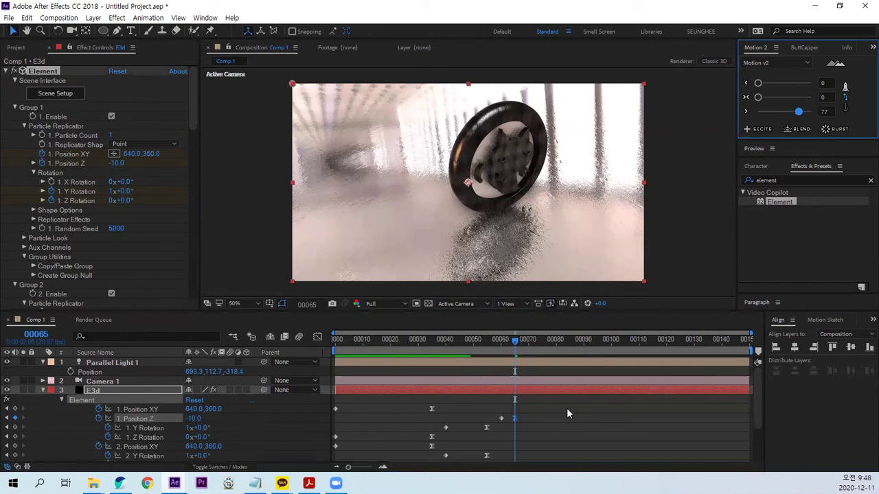
left_click(515, 340)
key("Home")
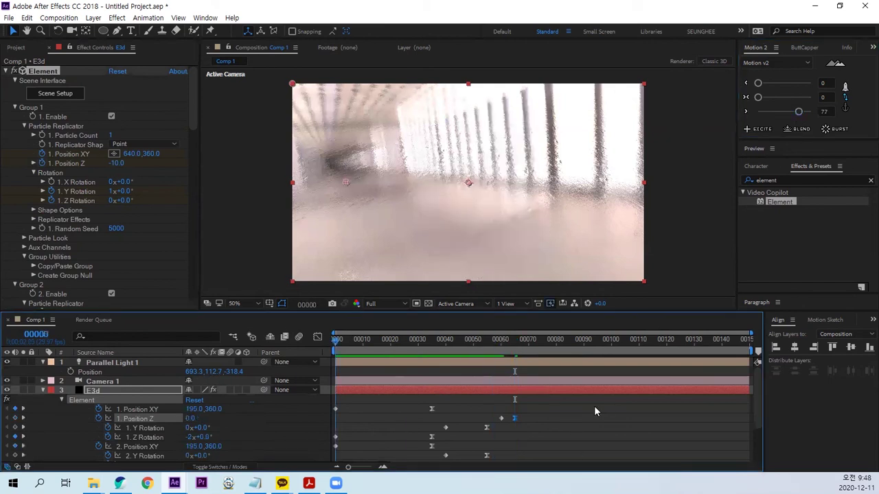
key("space")
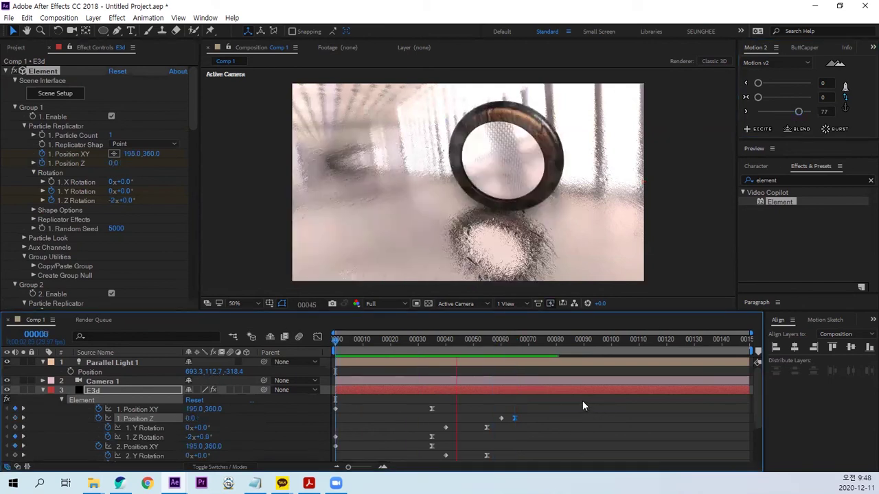
key("space")
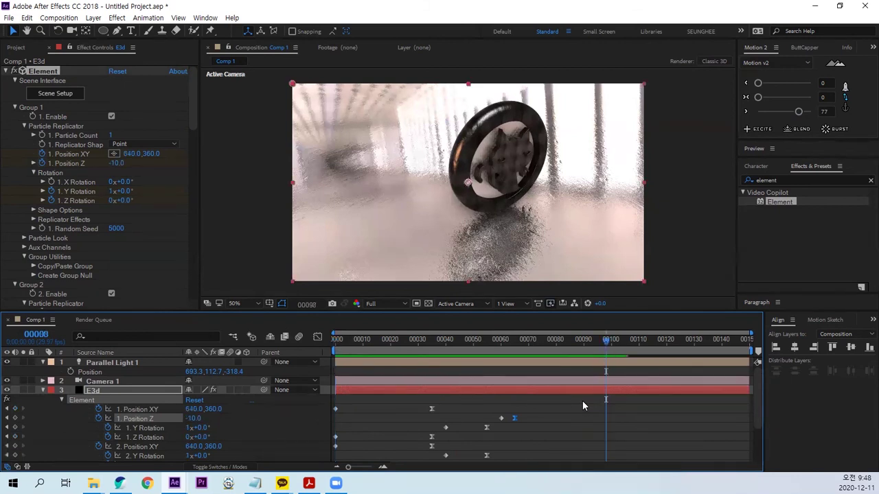
left_click_drag(608, 340, 513, 356)
Step: Set the additional lighting X Rotation to -1x-24° at frame 120
left_click_drag(191, 119, 187, 240)
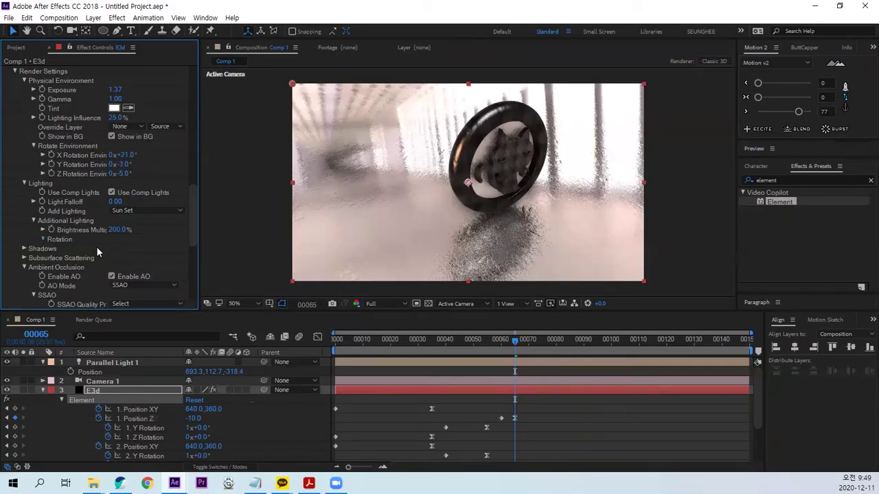
left_click(42, 239)
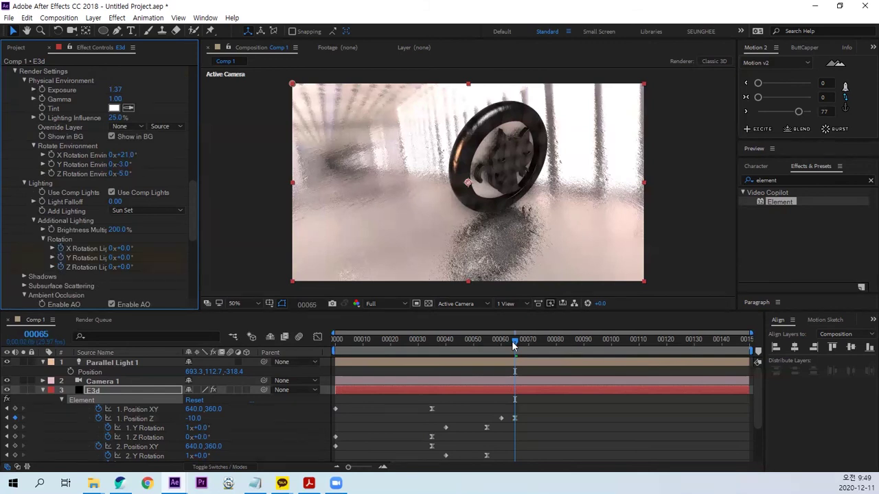
left_click_drag(516, 341, 682, 348)
left_click_drag(750, 350, 666, 352)
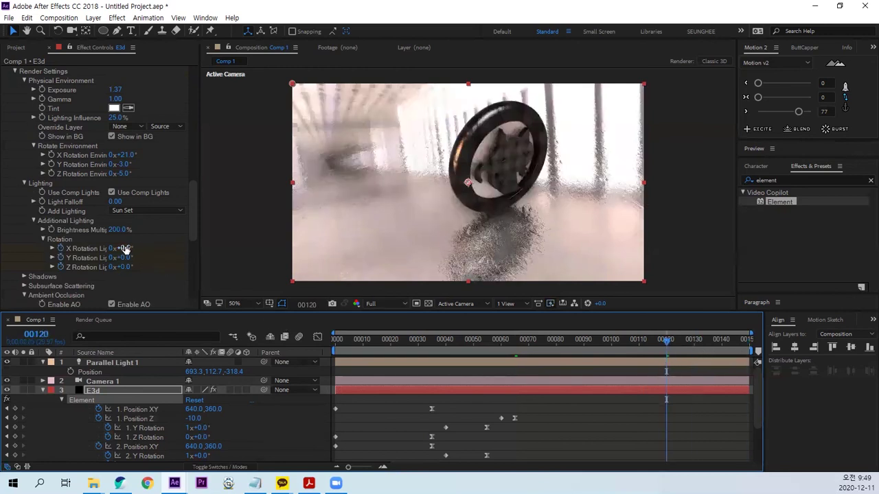
mouse_move(124, 249)
left_mouse_down()
mouse_move(153, 244)
mouse_move(4, 245)
left_mouse_up()
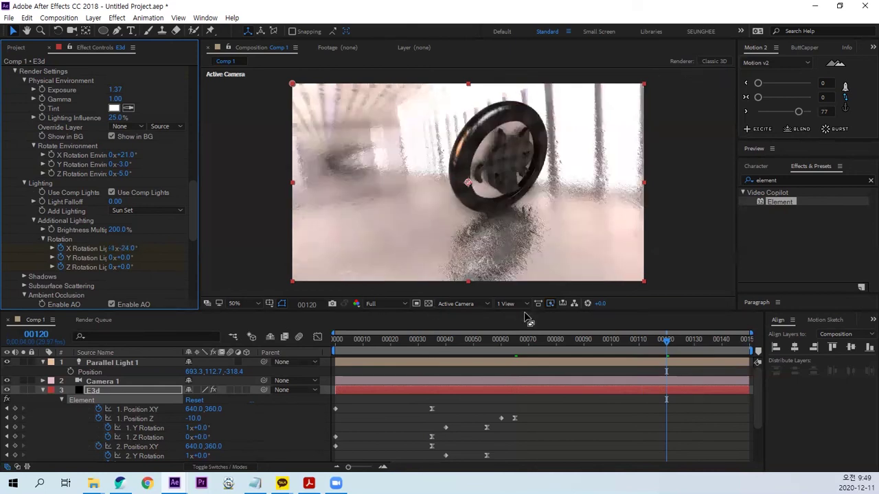
Step: Preview the lighting rotation from frame 65 and reselect the E3d layer
left_click(517, 340)
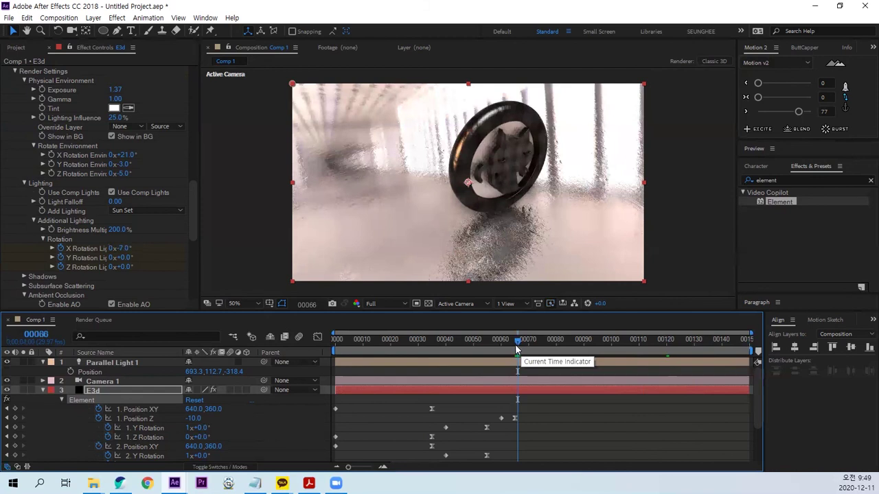
key("space")
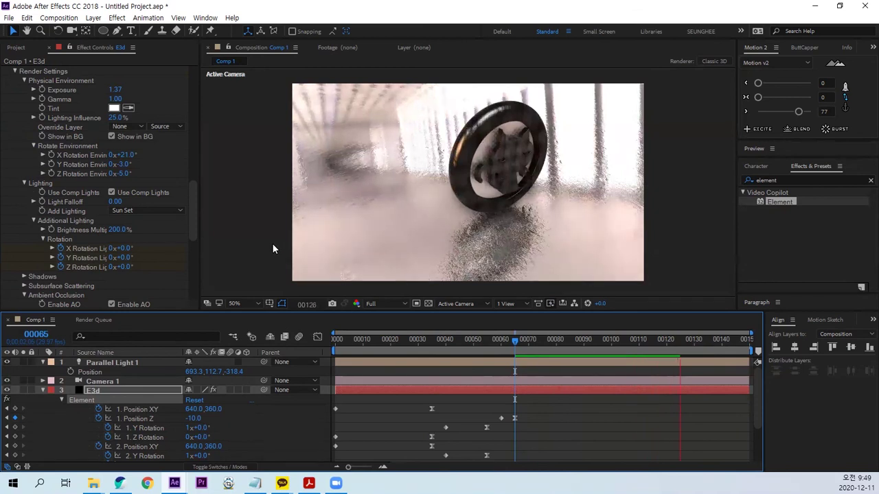
key("space")
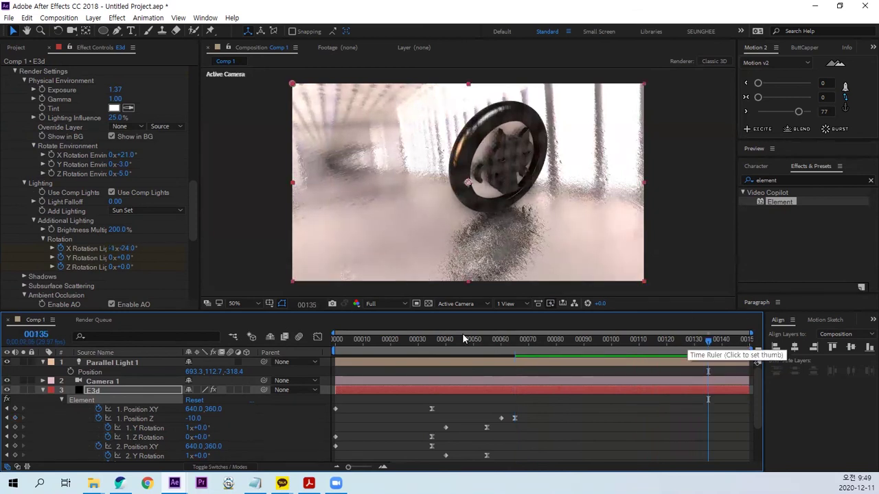
key("Return")
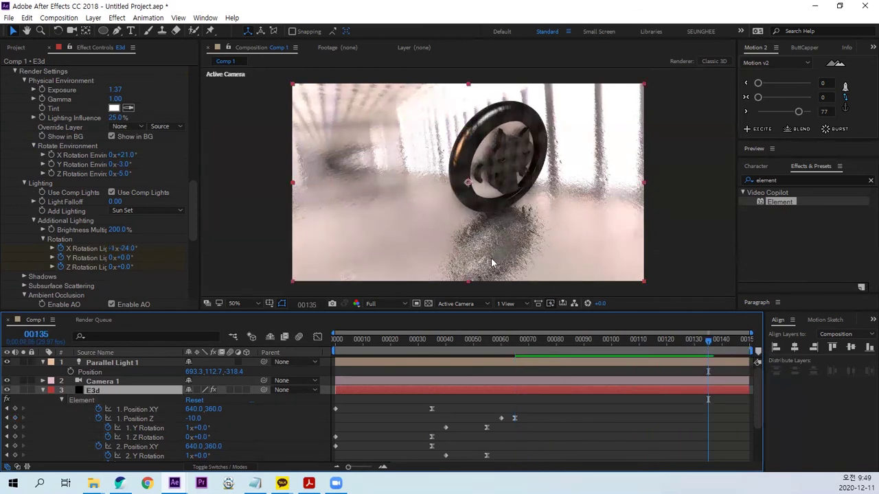
key("u")
left_click(59, 265)
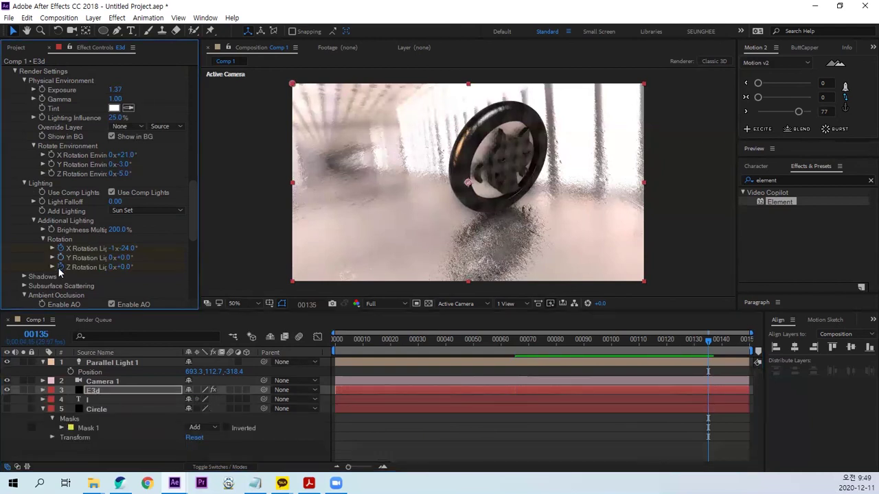
left_click(100, 389)
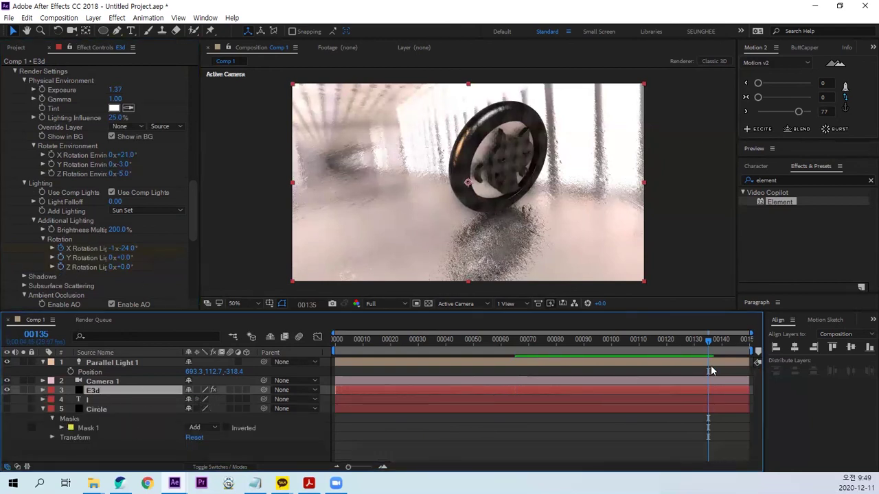
Step: Reveal the E3d layer's keyframes and scrub the lighting X Rotation further at frame 120
key("u")
scroll(721, 383, "down", 3)
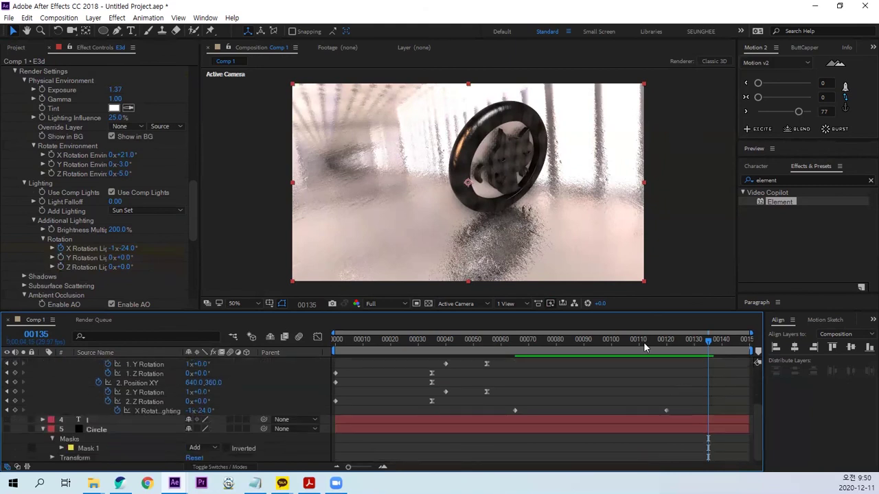
mouse_move(646, 340)
left_mouse_down()
mouse_move(570, 302)
mouse_move(575, 309)
left_mouse_up()
left_click(579, 340)
left_click_drag(605, 347, 667, 348)
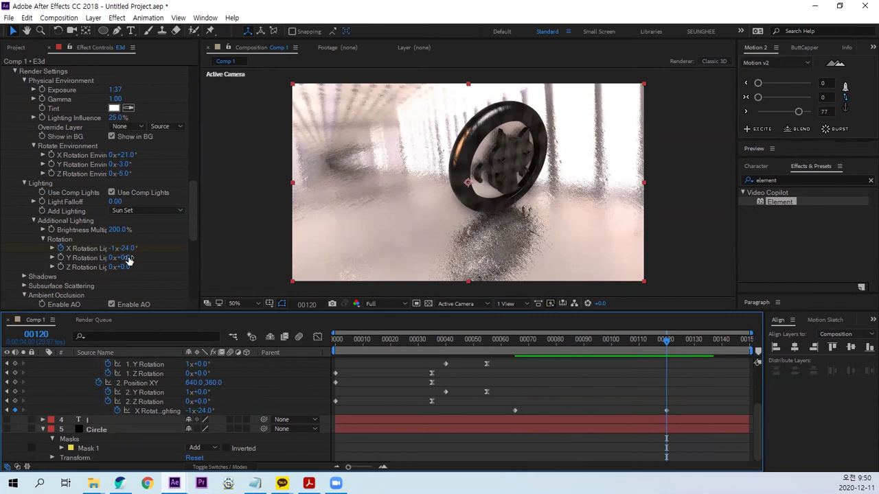
mouse_move(124, 249)
left_mouse_down()
mouse_move(55, 254)
mouse_move(65, 259)
left_mouse_up()
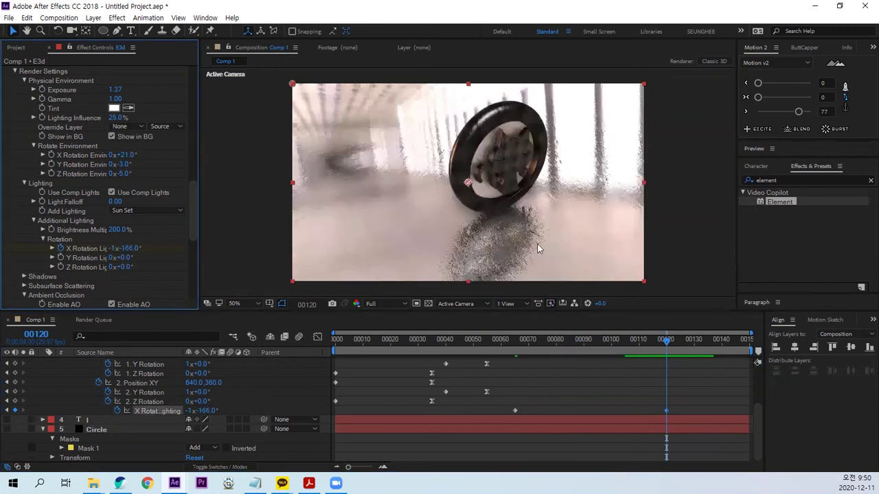
Step: Preview the lighting animation from frame 65, keeping the frame-120 X Rotation at -166°
left_click(517, 348)
key("space")
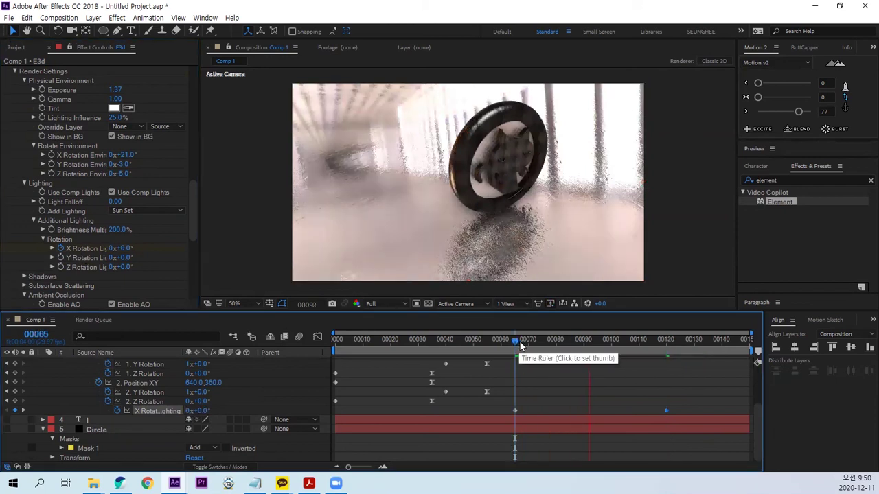
left_click(631, 346)
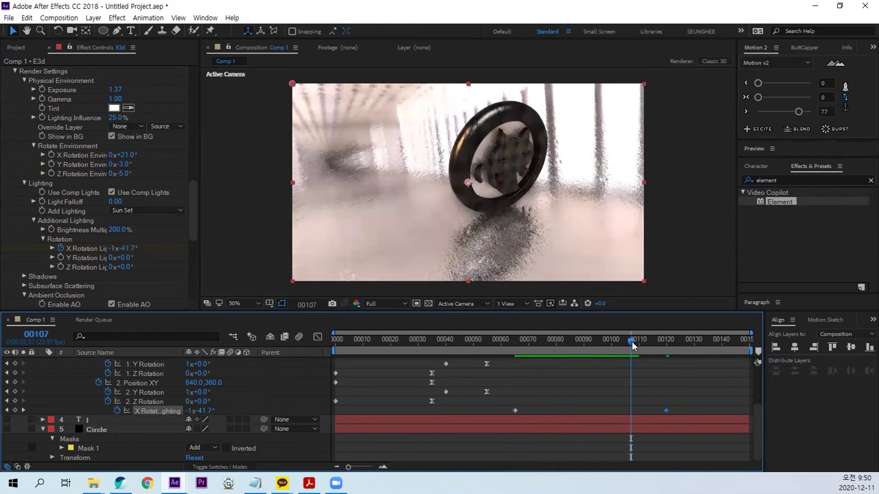
left_click_drag(632, 346, 667, 347)
left_click(116, 249)
key("Return")
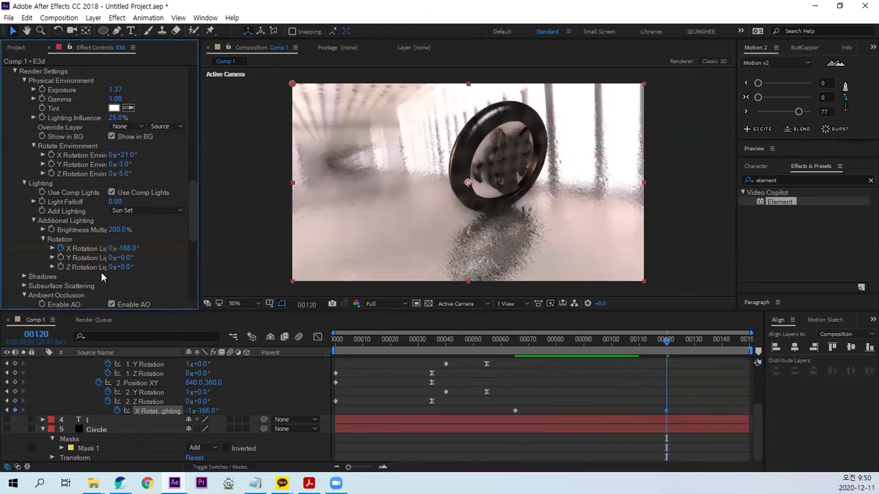
left_click(515, 339)
key("space")
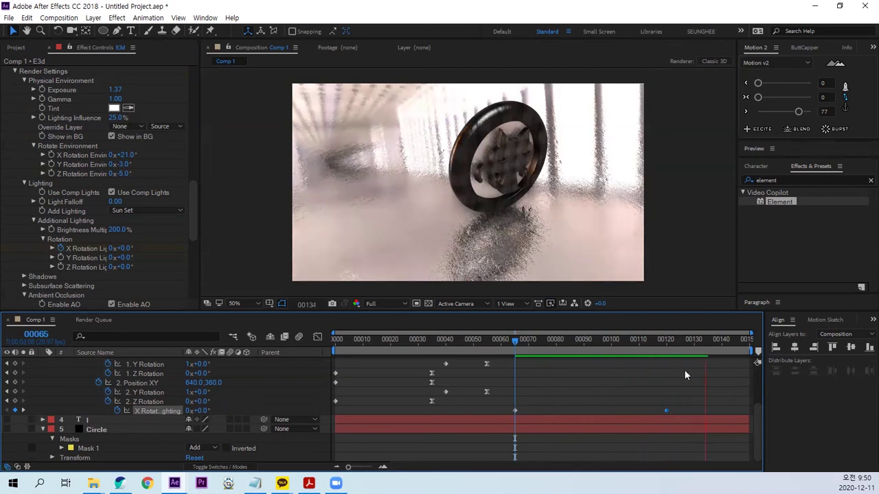
left_click(664, 339)
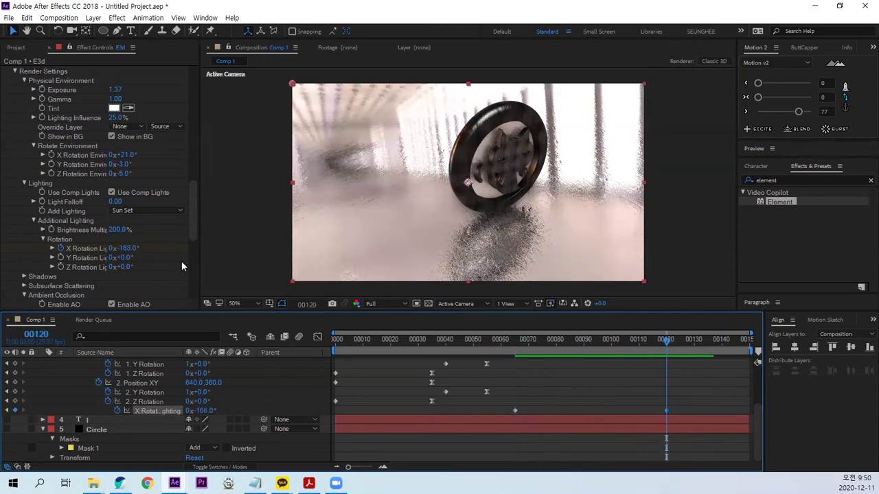
Step: Rotate the light further at frame 120 and retype the X Rotation as -270°
left_click_drag(130, 249, 119, 258)
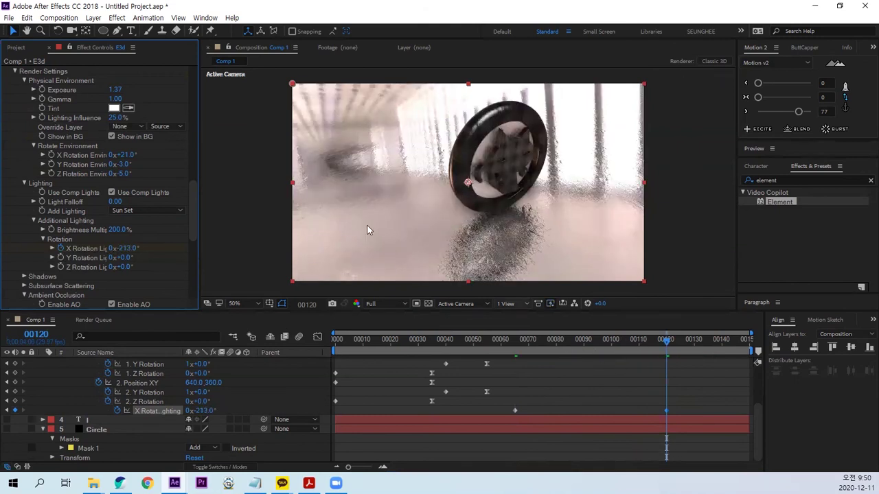
left_click(123, 249)
key("BackSpace")
type("-")
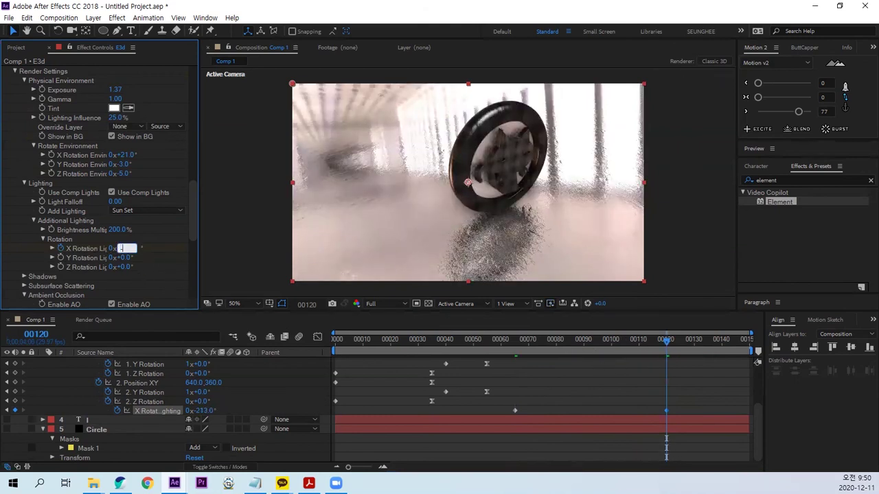
Step: Replay the animation from near the start to review the light sweep
left_click(517, 342)
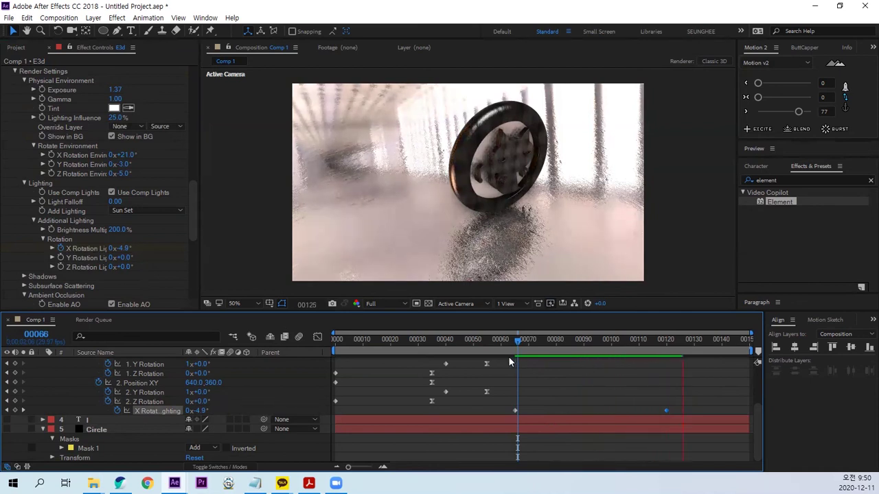
left_click(410, 339)
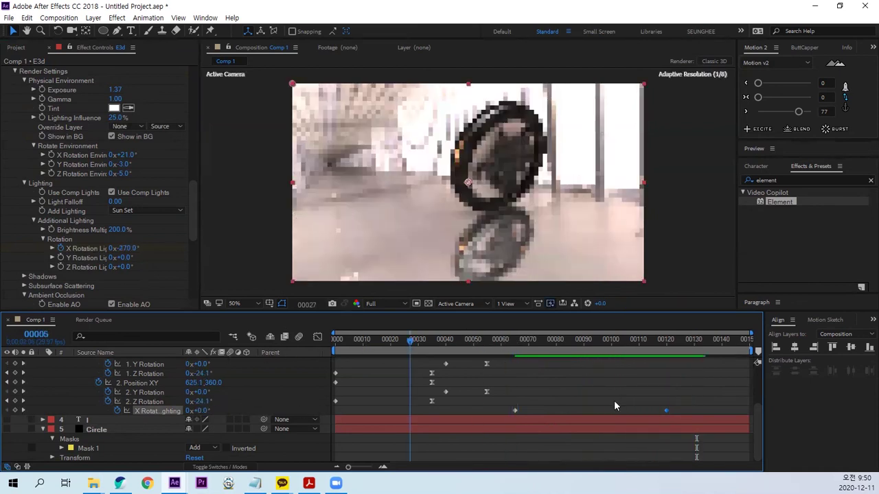
key("space")
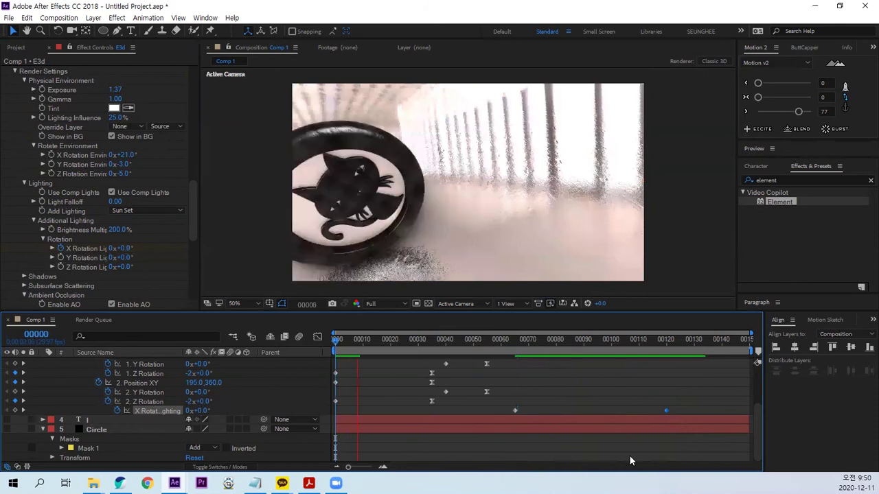